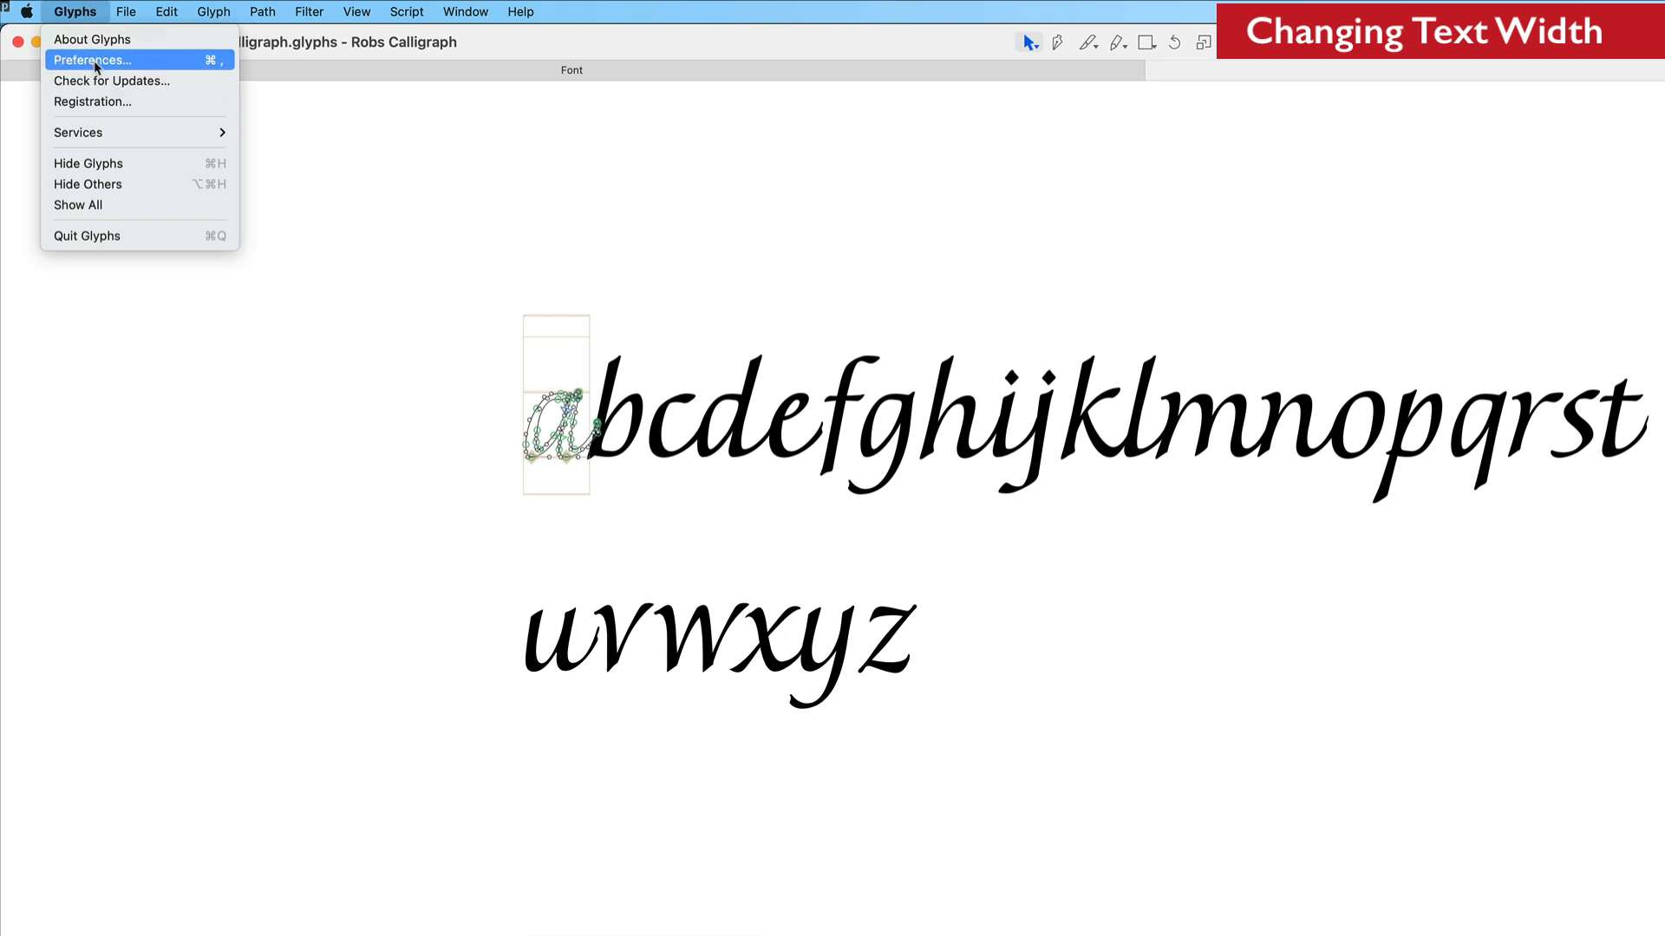
Set the Edit View's Text View Width to 12000 in the appearance preferences and close them.
{"action": "left_click", "coordinate": [91, 60]}
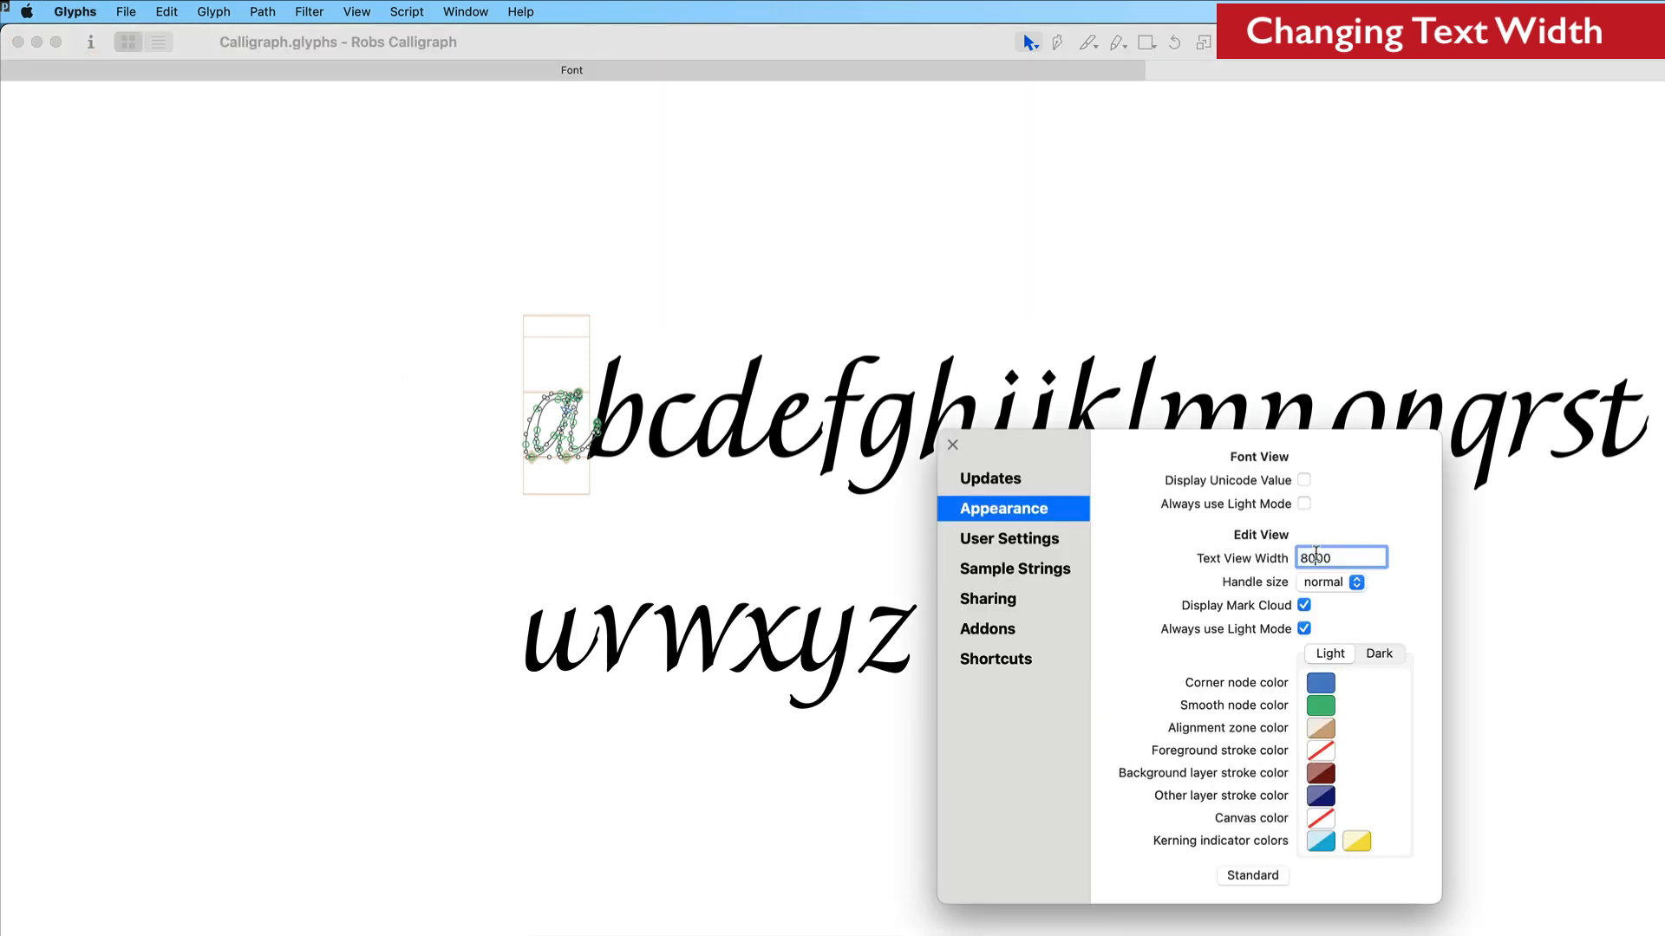
{"action": "type", "text": "12000"}
{"action": "key", "text": "Return"}
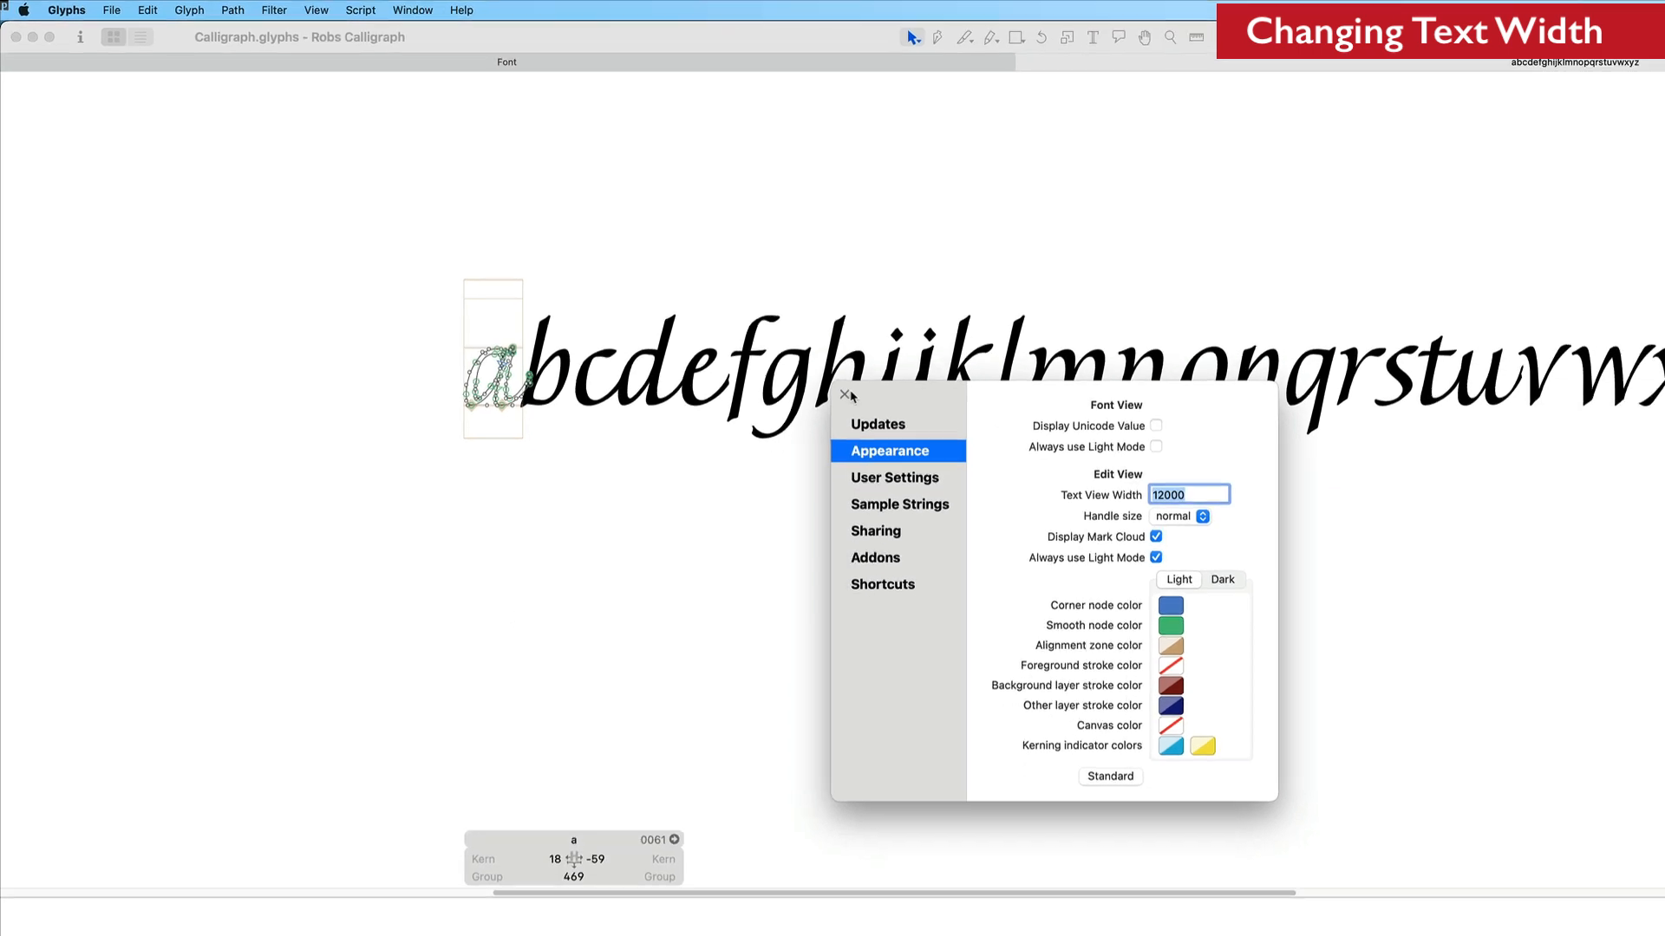
{"action": "left_click", "coordinate": [845, 395]}
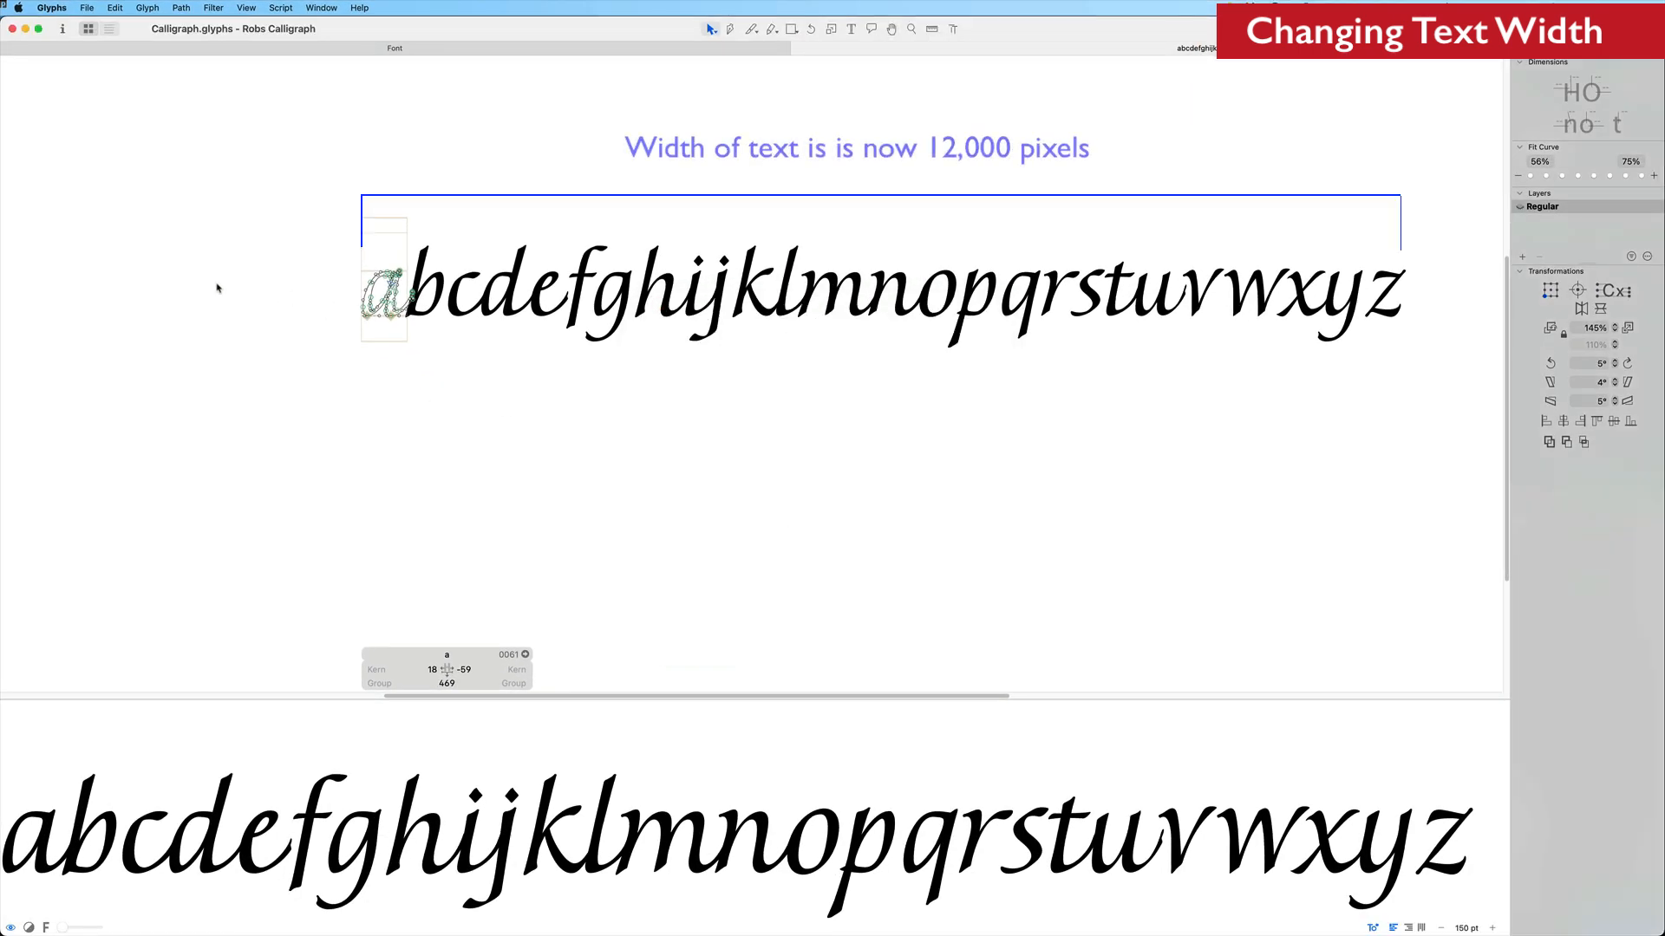
Examine the spacing between the lowercase letters at close range, working from a along the alphabet line.
{"action": "key", "text": "z"}
{"action": "left_click_drag", "start_coordinate": [326, 213], "coordinate": [471, 362]}
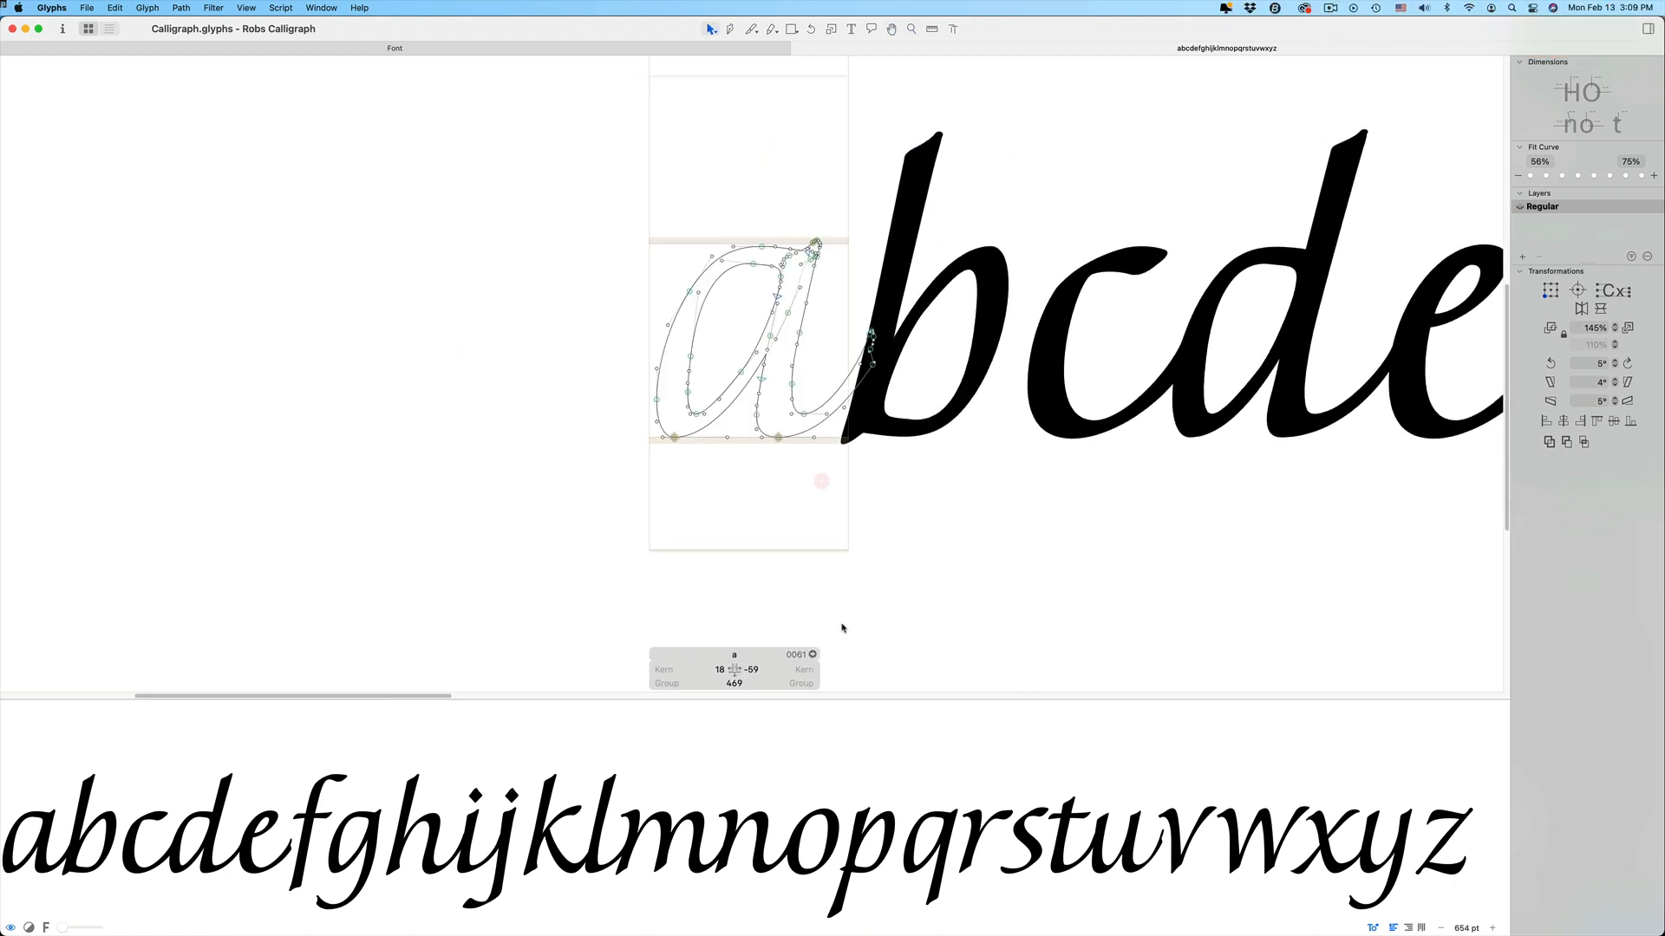
{"action": "scroll", "coordinate": [811, 431], "scroll_direction": "right", "scroll_amount": 5}
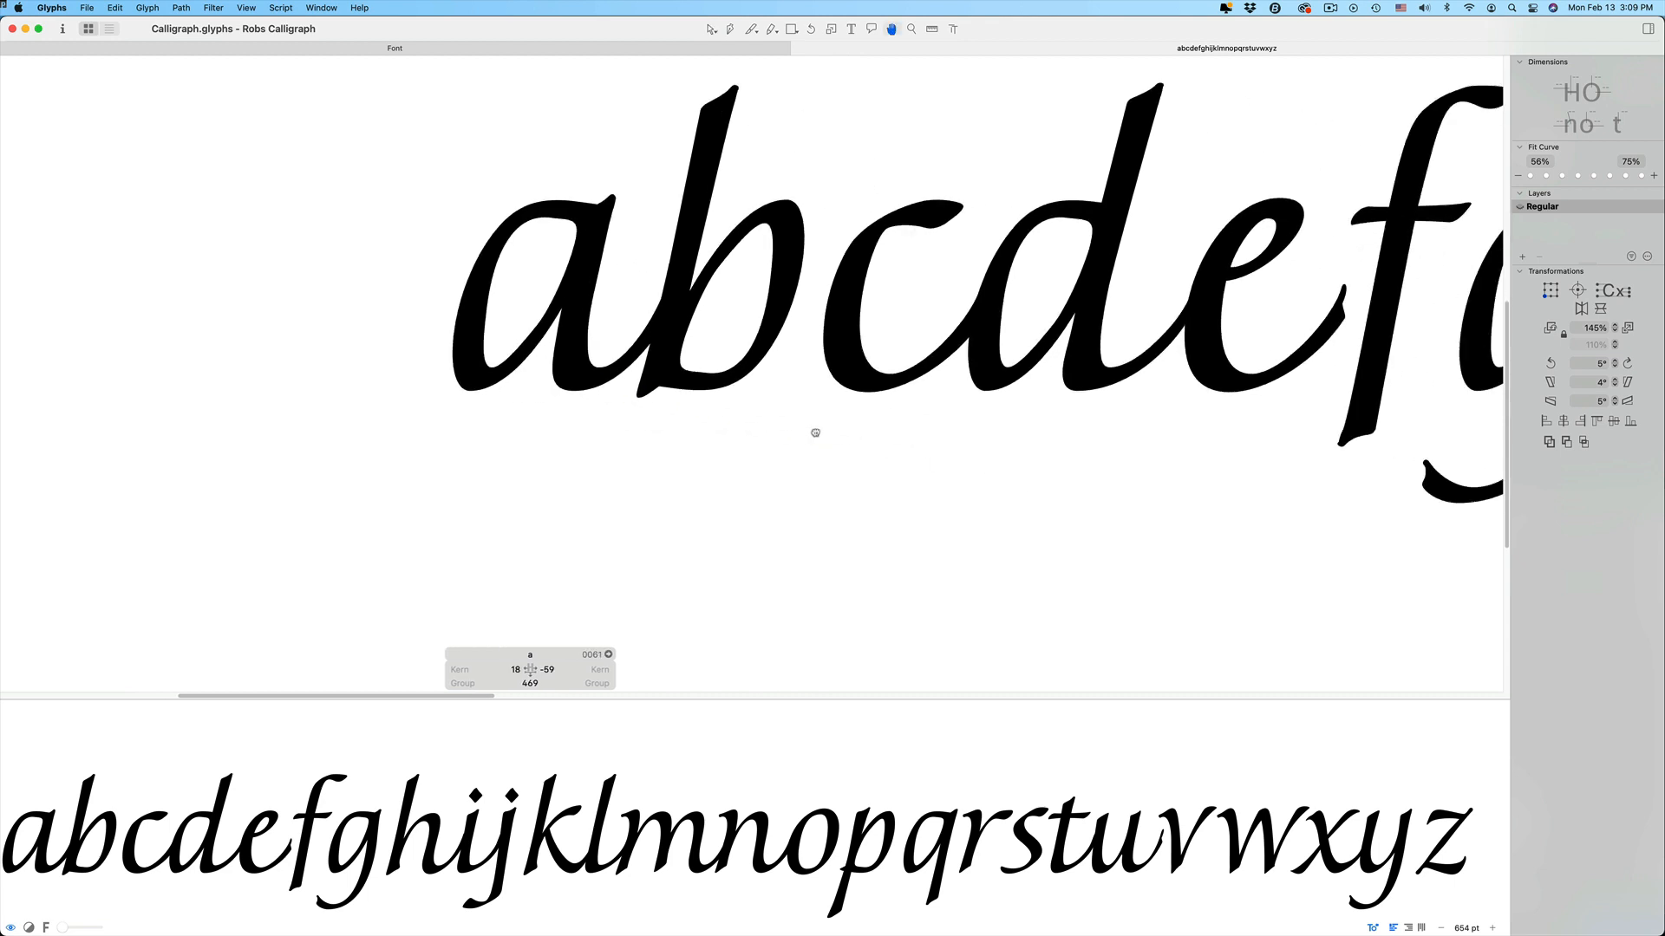
{"action": "double_click", "coordinate": [772, 319]}
{"action": "key", "text": "space"}
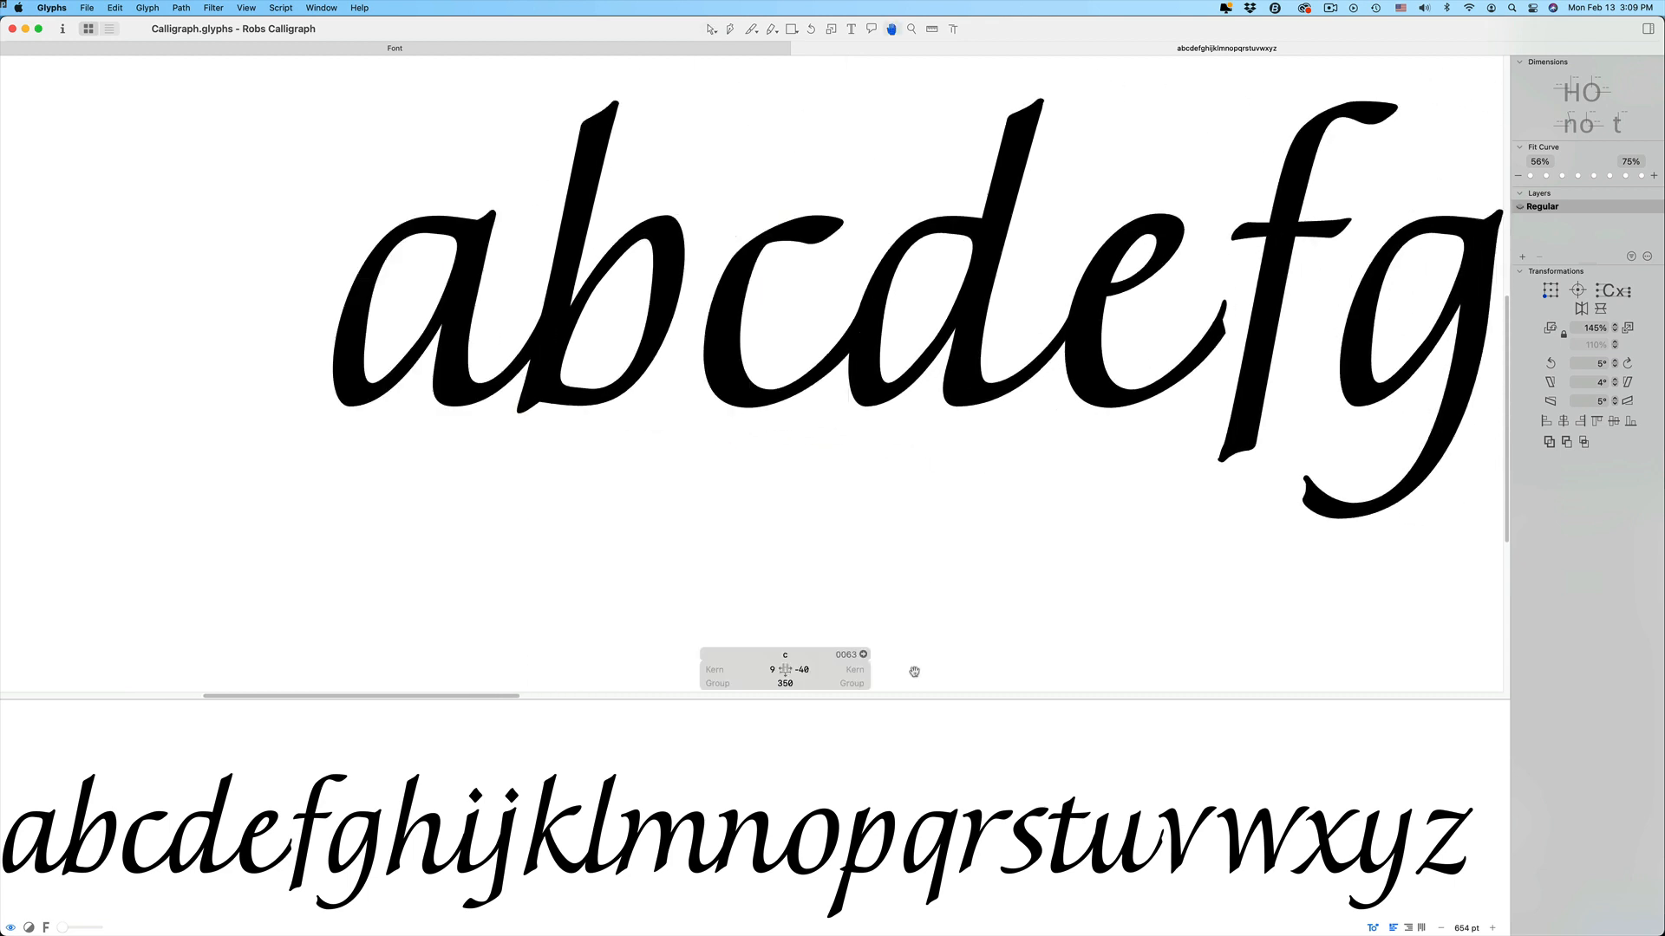
{"action": "scroll", "coordinate": [914, 668], "scroll_direction": "right", "scroll_amount": 15}
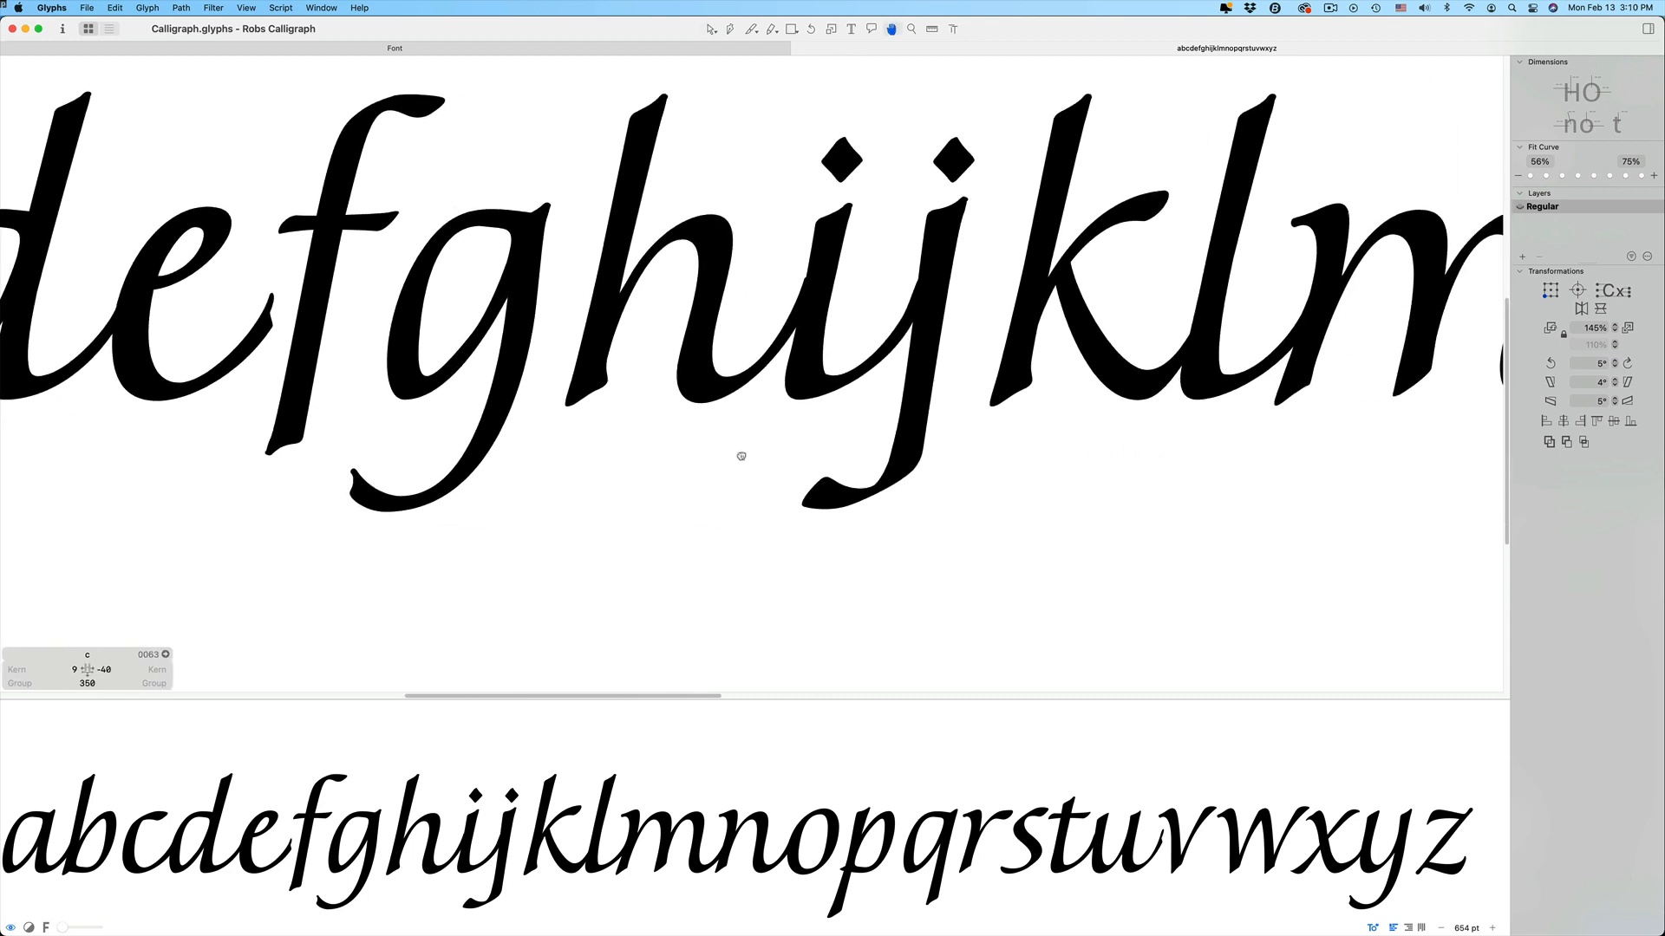
Inspect up close where the exit stroke of h meets the stem of i, and return to the whole alphabet.
{"action": "double_click", "coordinate": [775, 322]}
{"action": "key", "text": "z"}
{"action": "left_click_drag", "start_coordinate": [748, 243], "coordinate": [828, 370]}
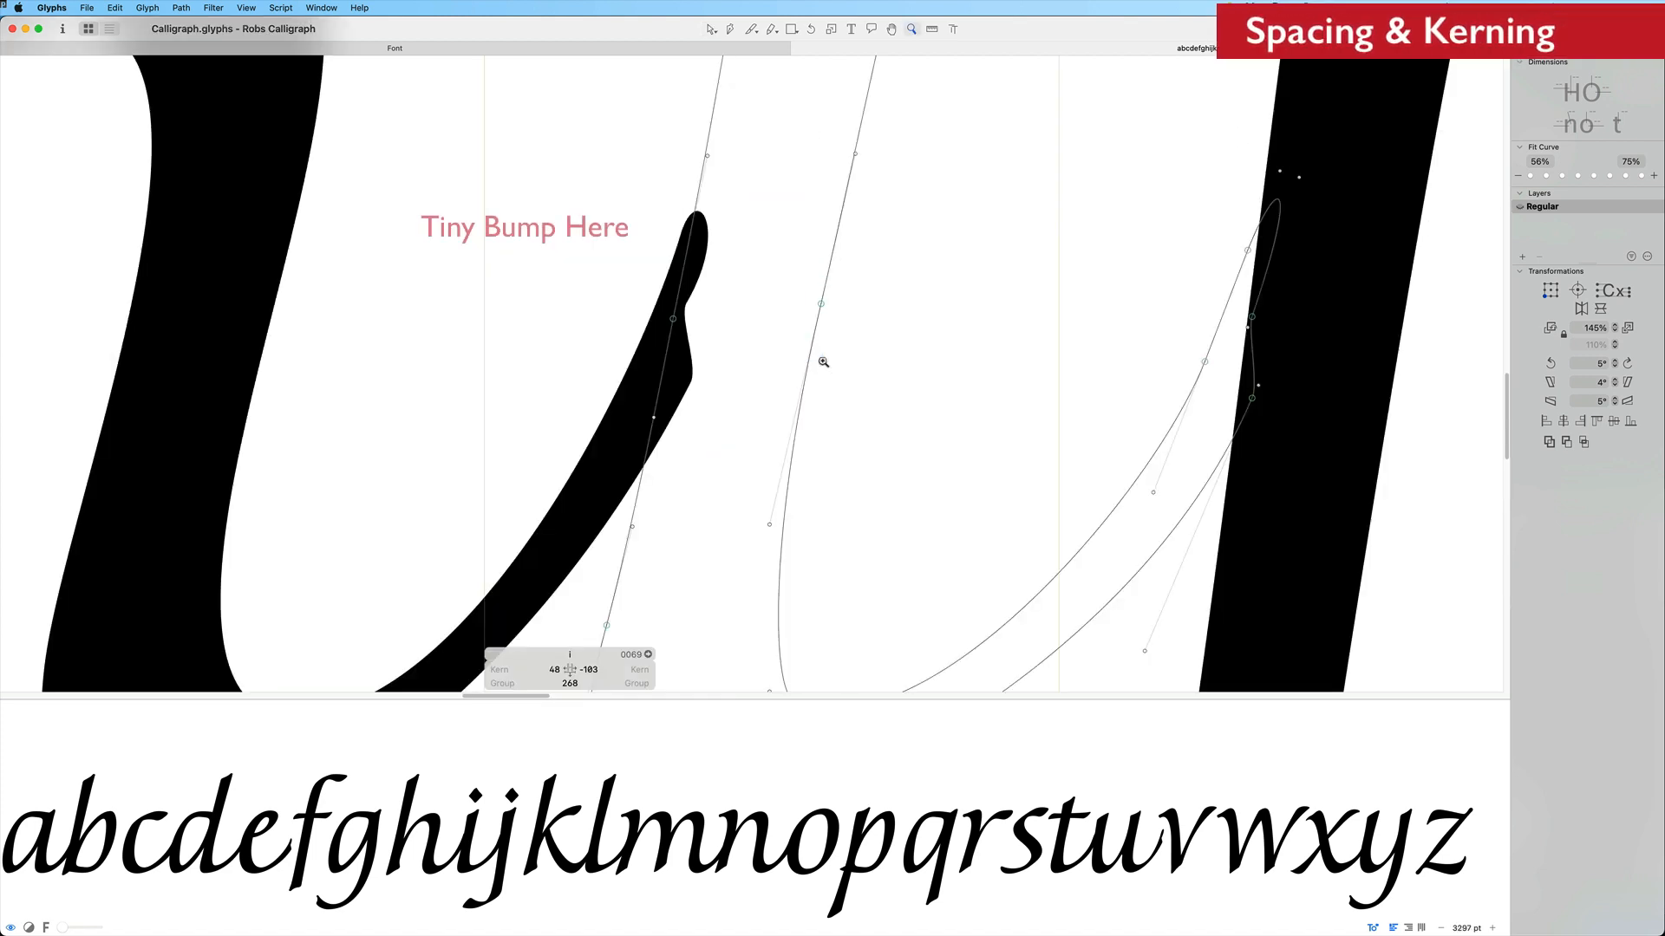
{"action": "left_click", "coordinate": [733, 346], "text": "alt"}
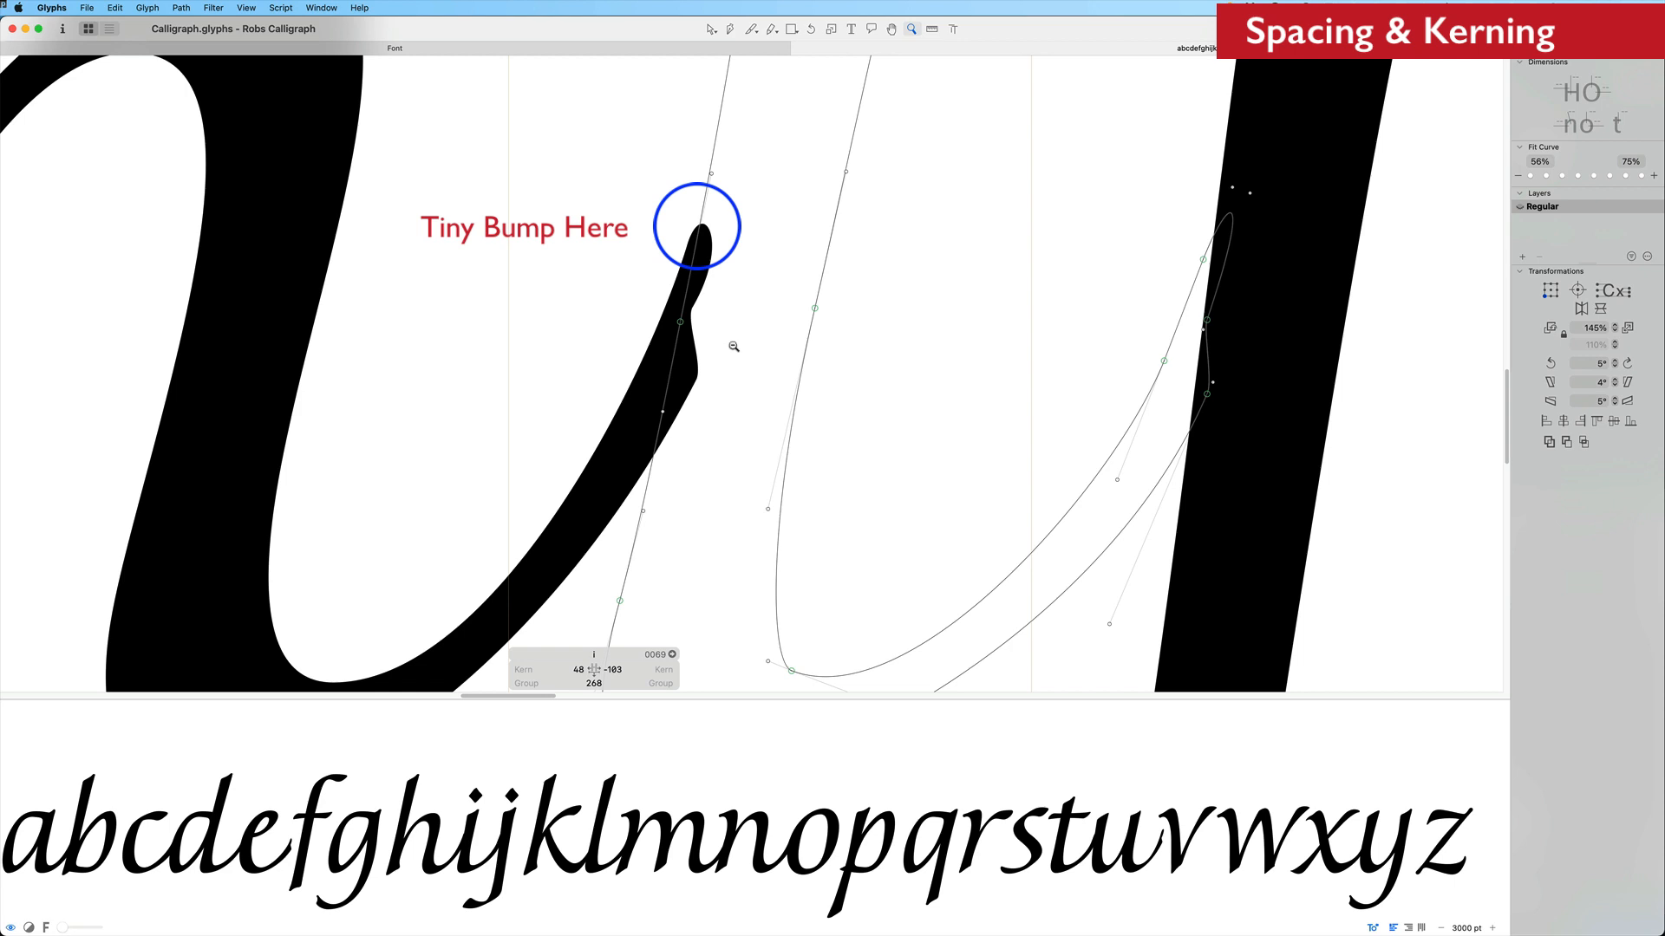
{"action": "left_click", "coordinate": [733, 346], "text": "alt"}
{"action": "left_click", "coordinate": [733, 346], "text": "alt"}
{"action": "left_click", "coordinate": [732, 345], "text": "alt"}
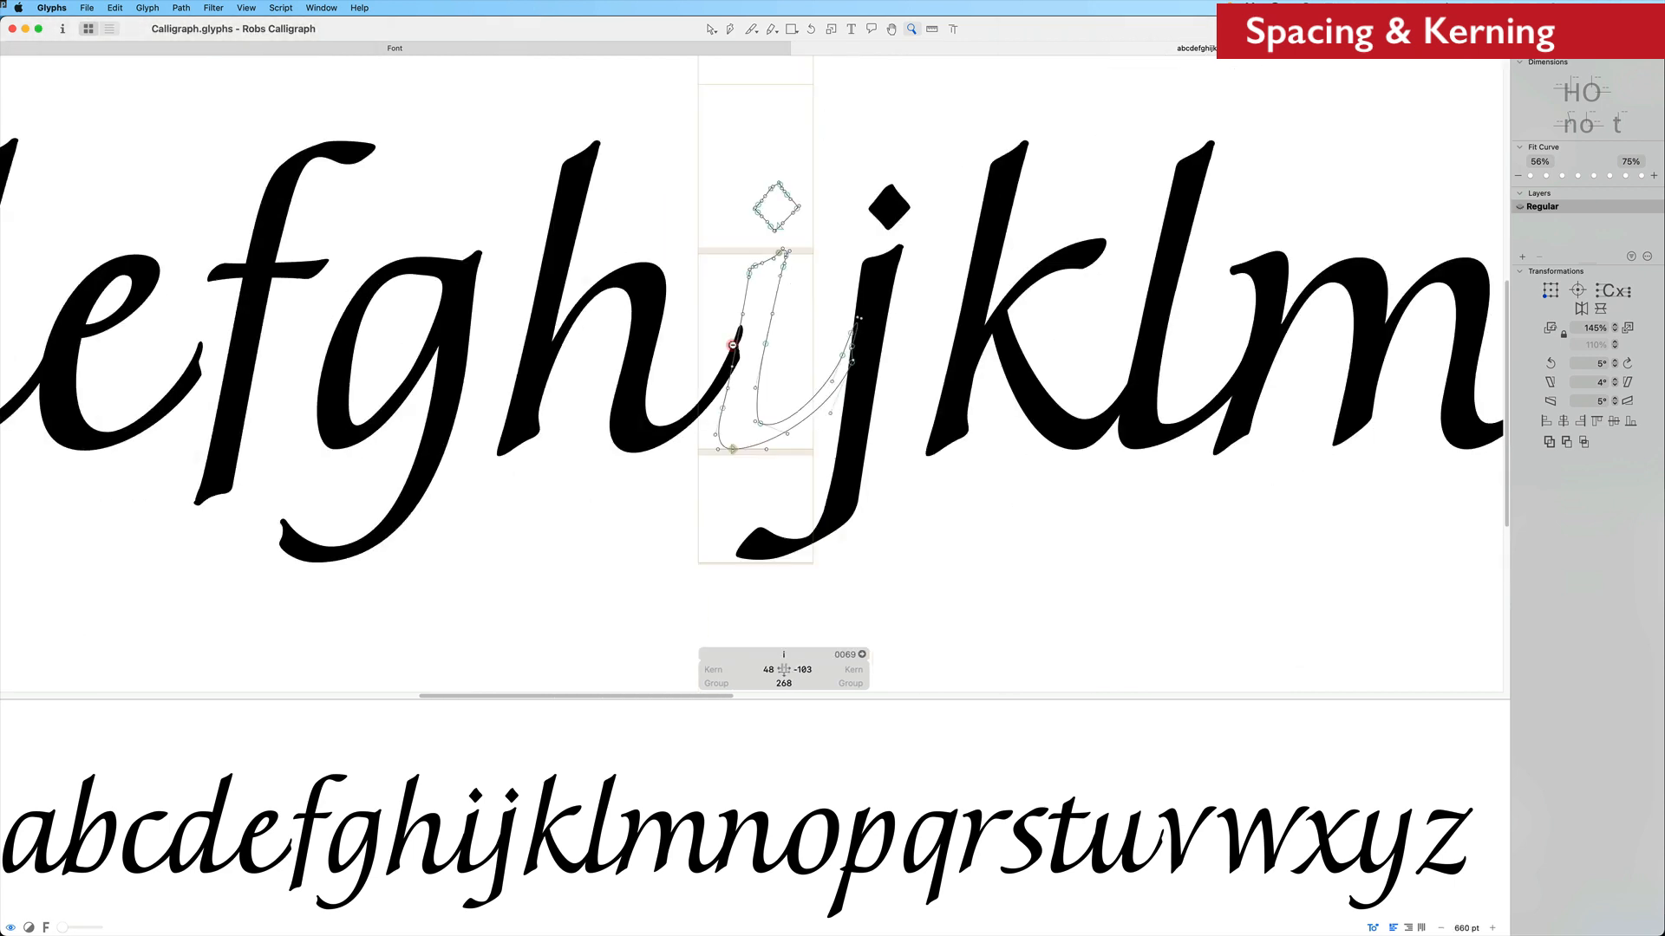
{"action": "left_click_drag", "start_coordinate": [925, 303], "coordinate": [945, 276]}
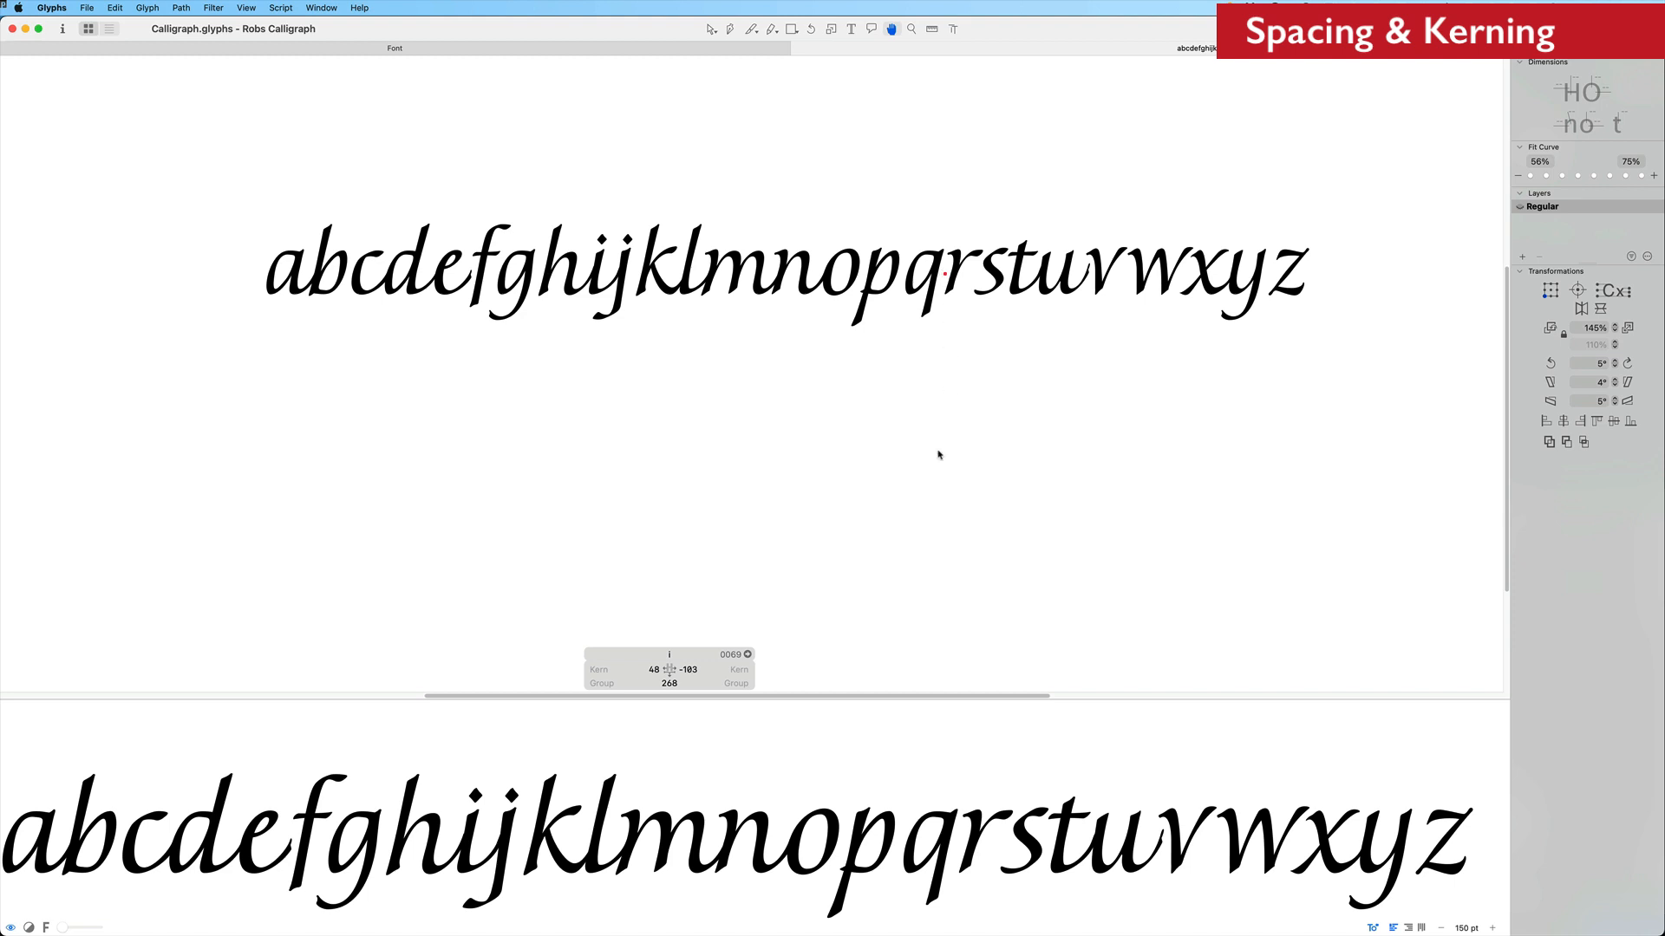
{"action": "key", "text": "v"}
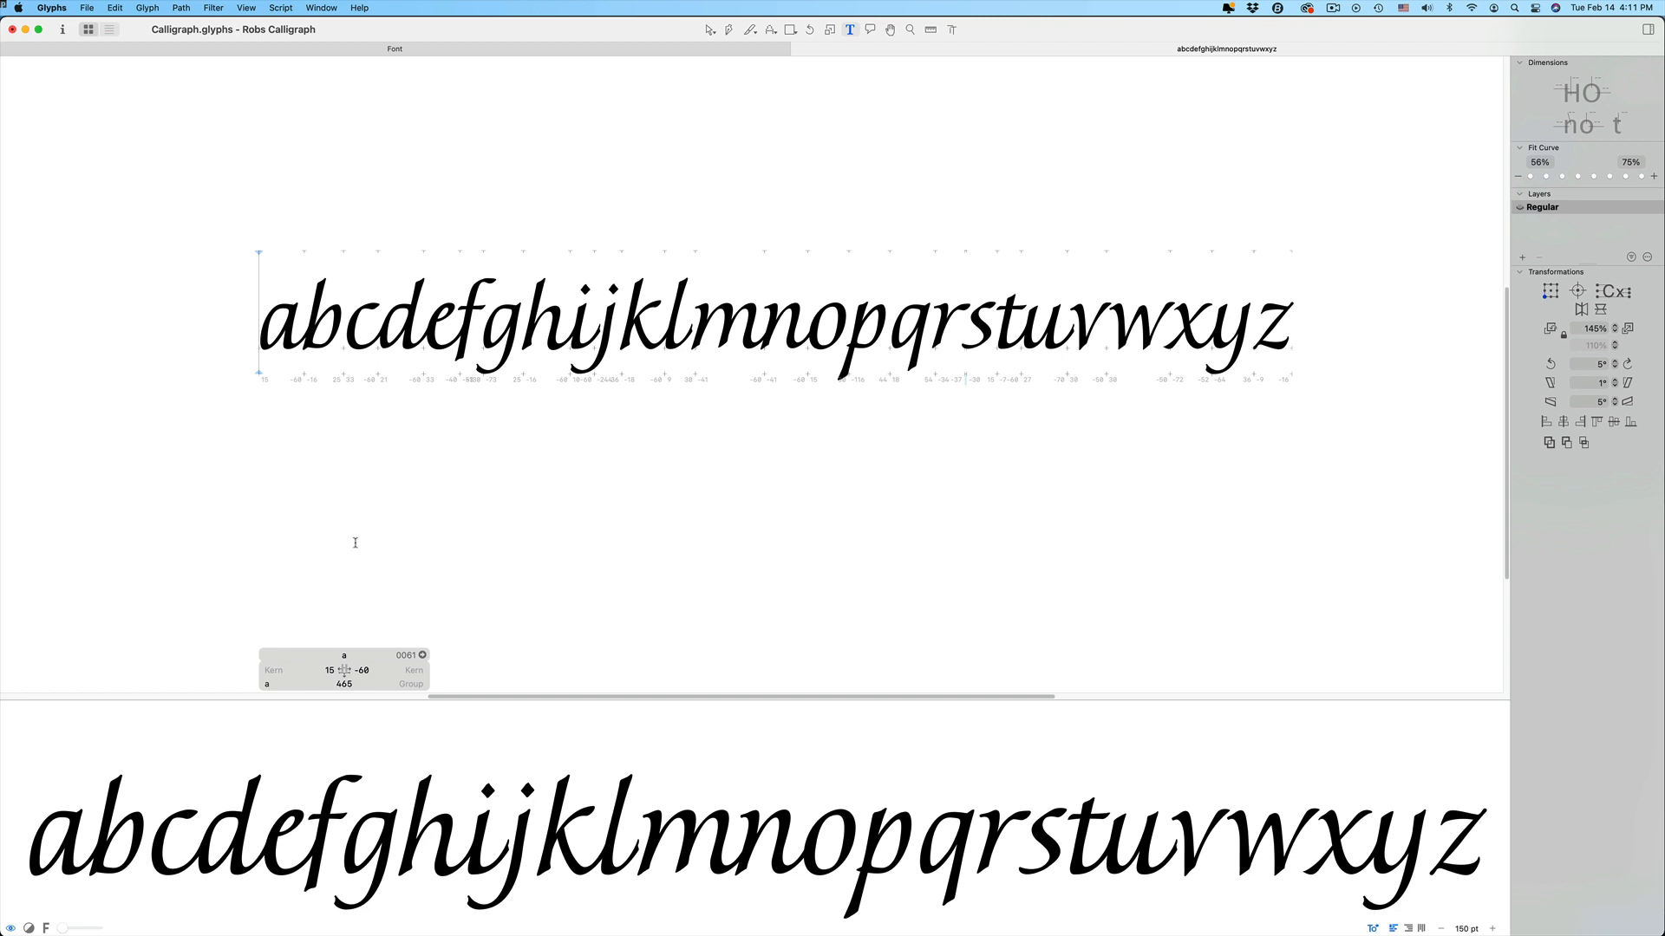
Add a separate line above the alphabet containing the letter f, and insert a placeholder before the f.
{"action": "key", "text": "Return"}
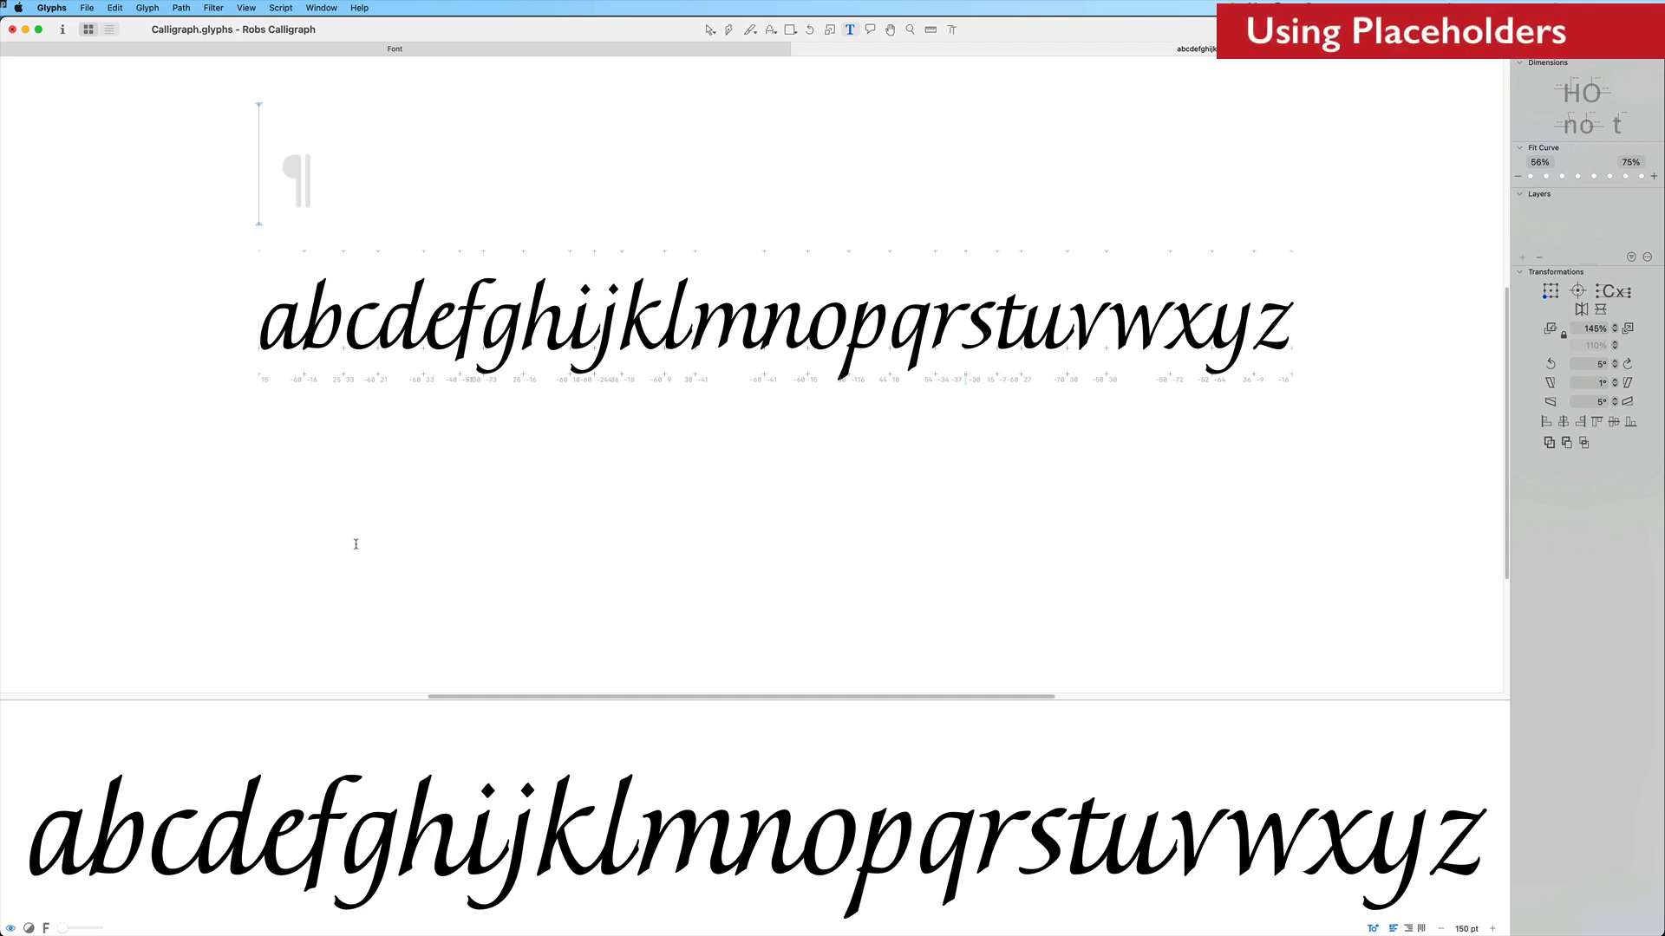
{"action": "type", "text": "f"}
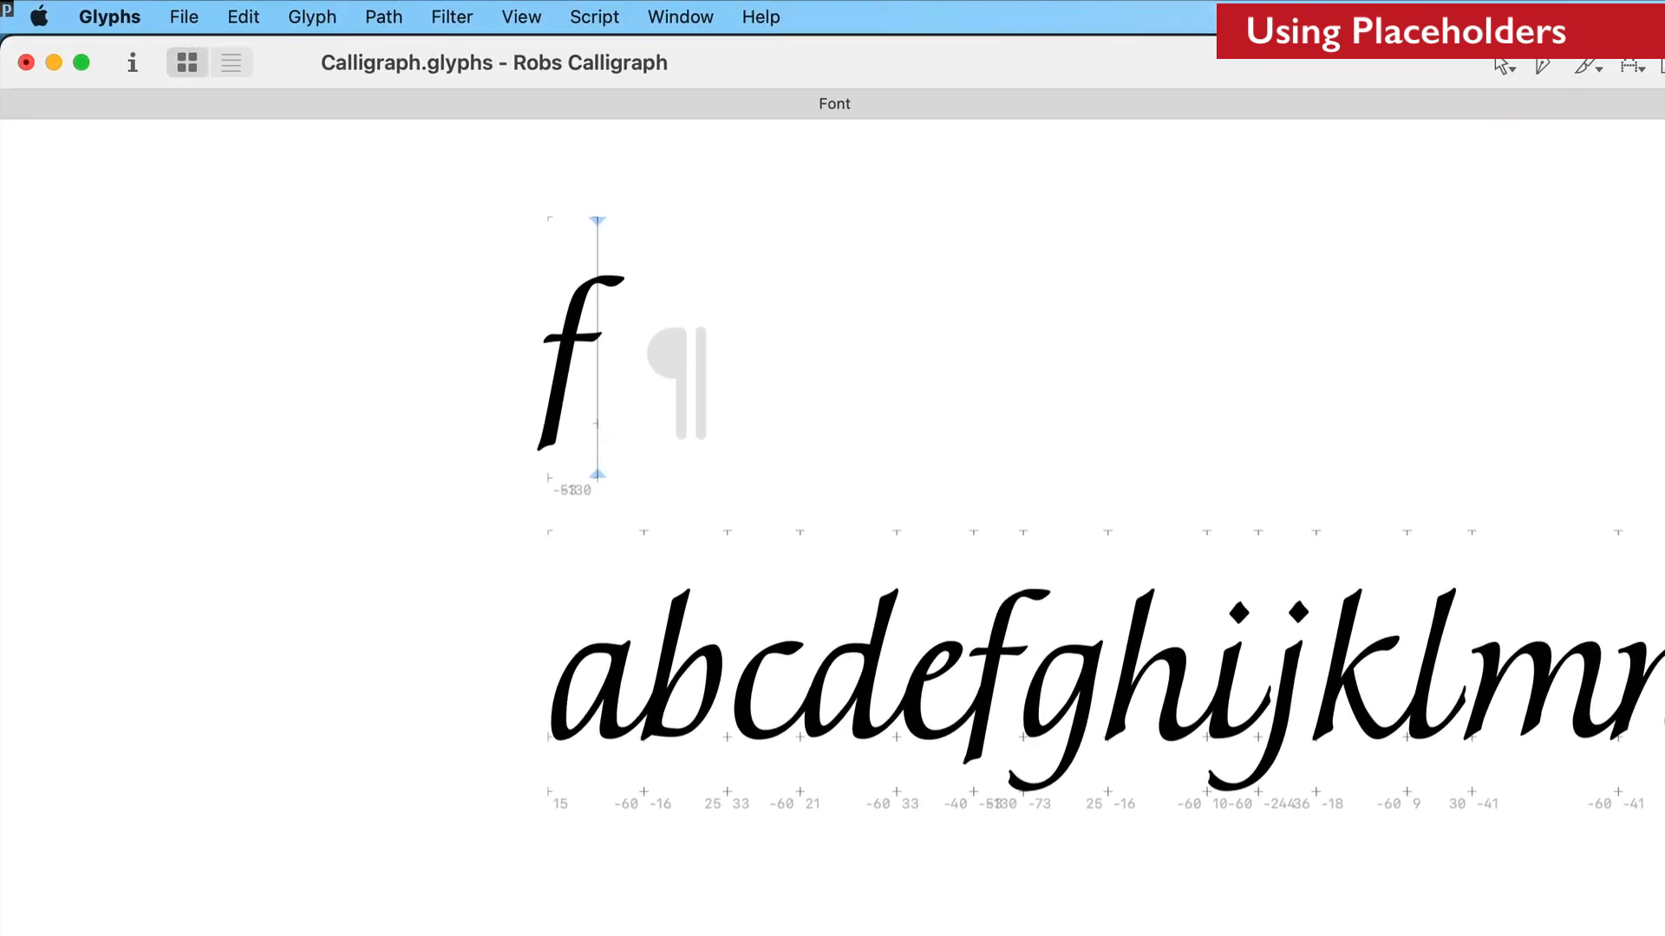
{"action": "key", "text": "Left"}
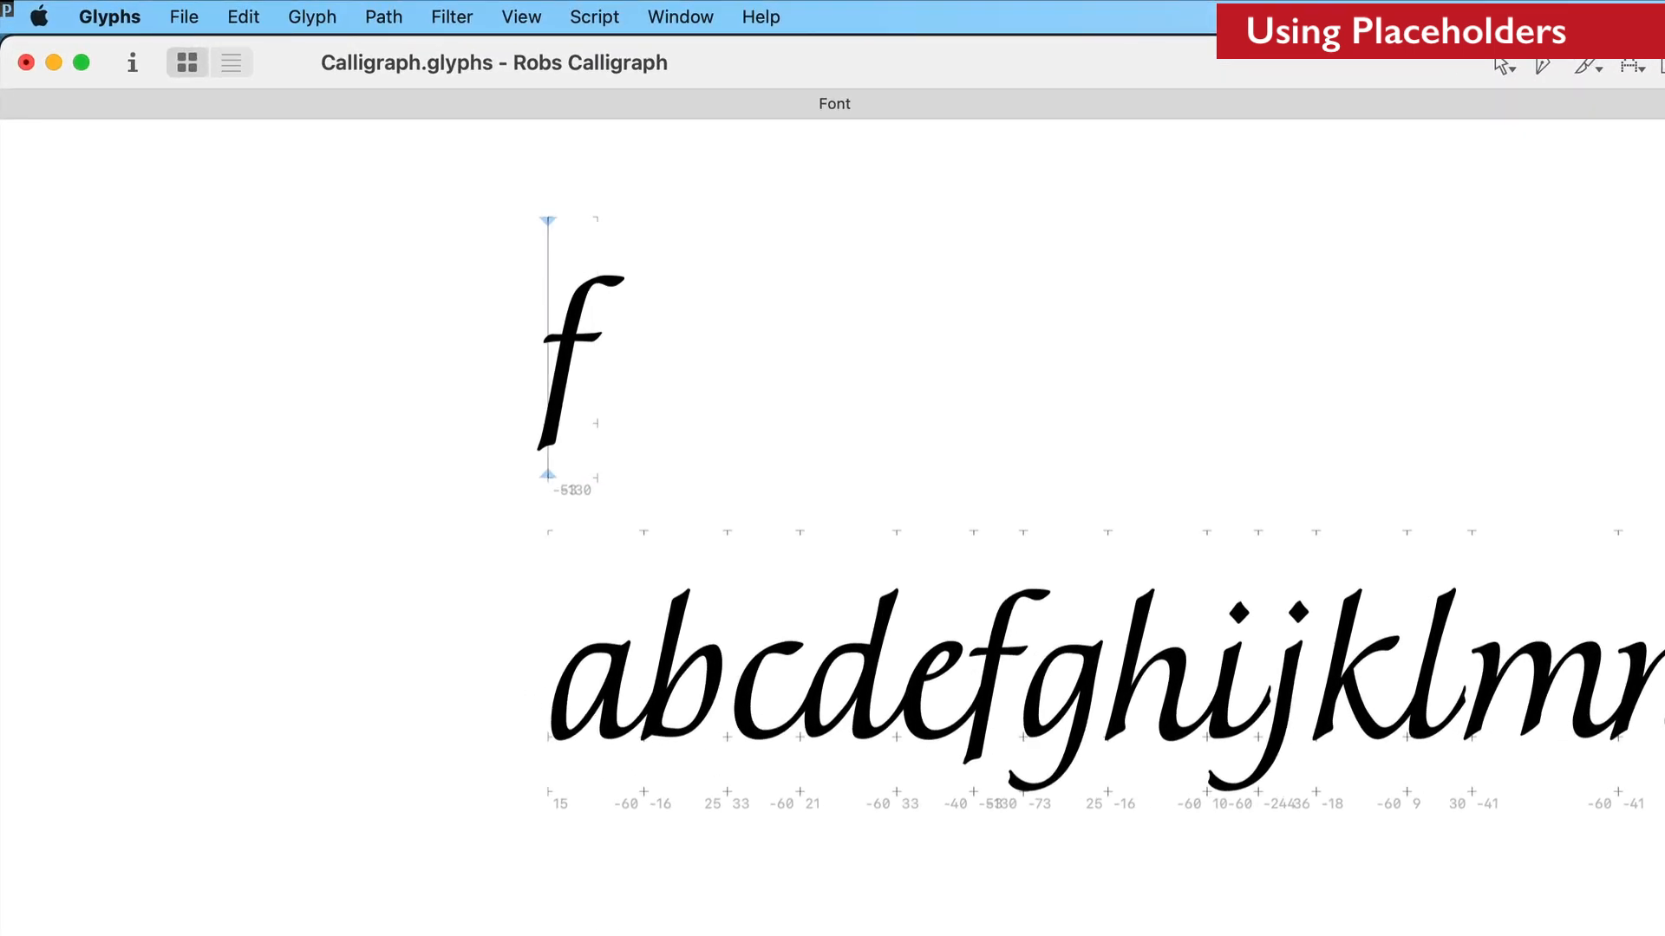
{"action": "left_click", "coordinate": [244, 17]}
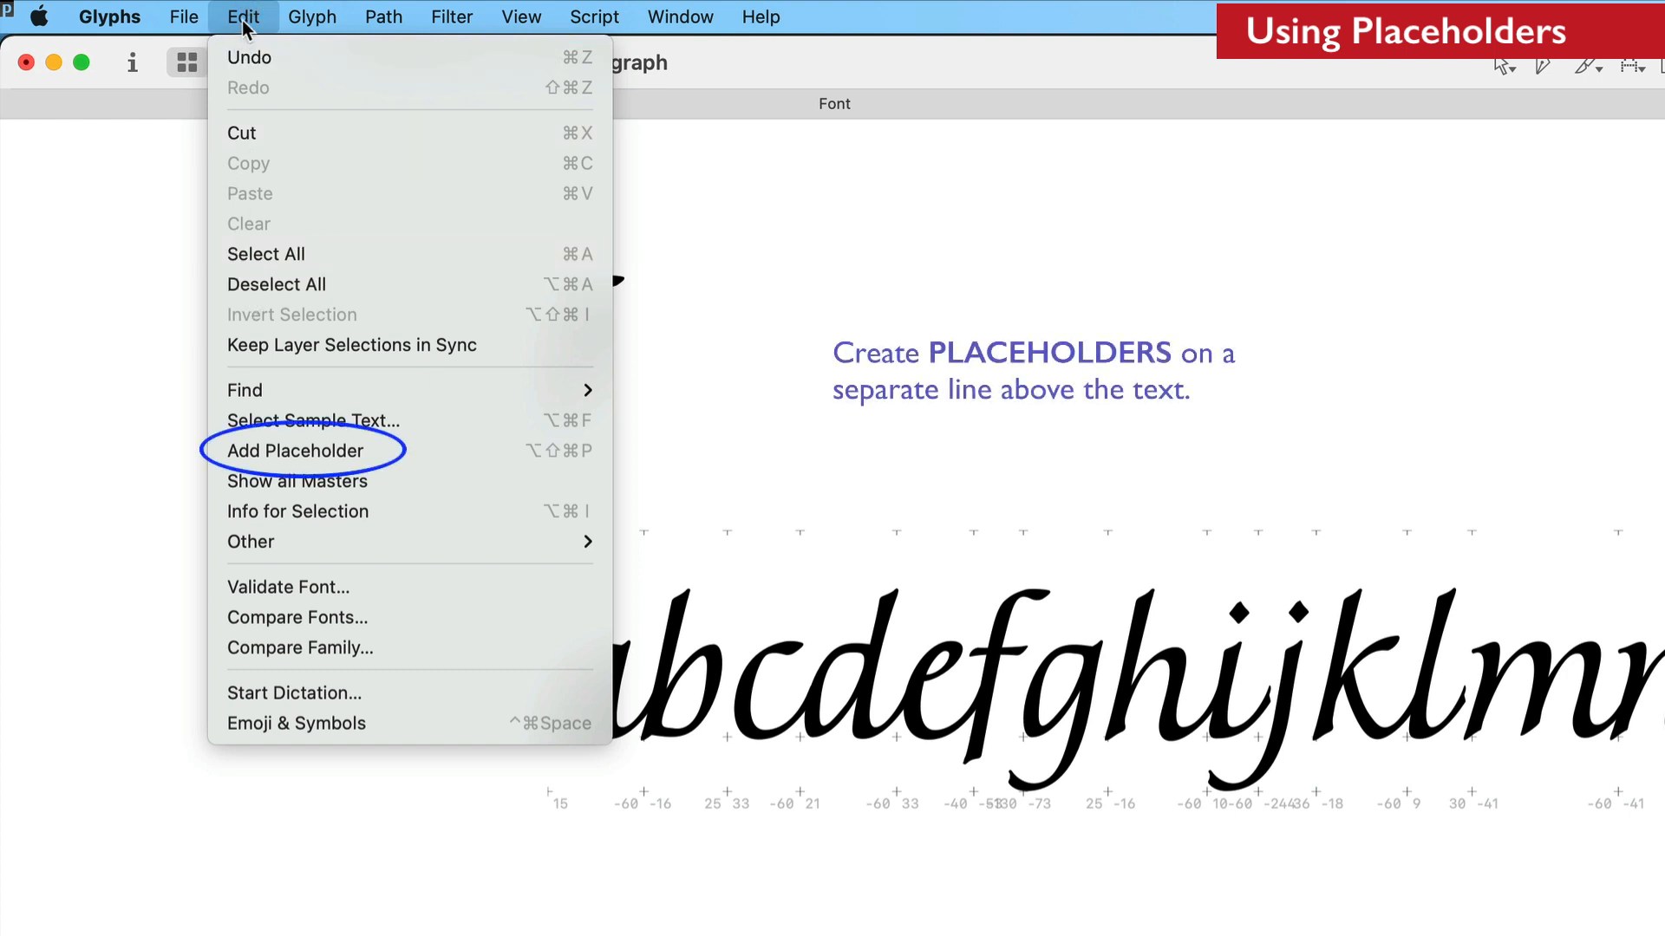
{"action": "left_click", "coordinate": [299, 449]}
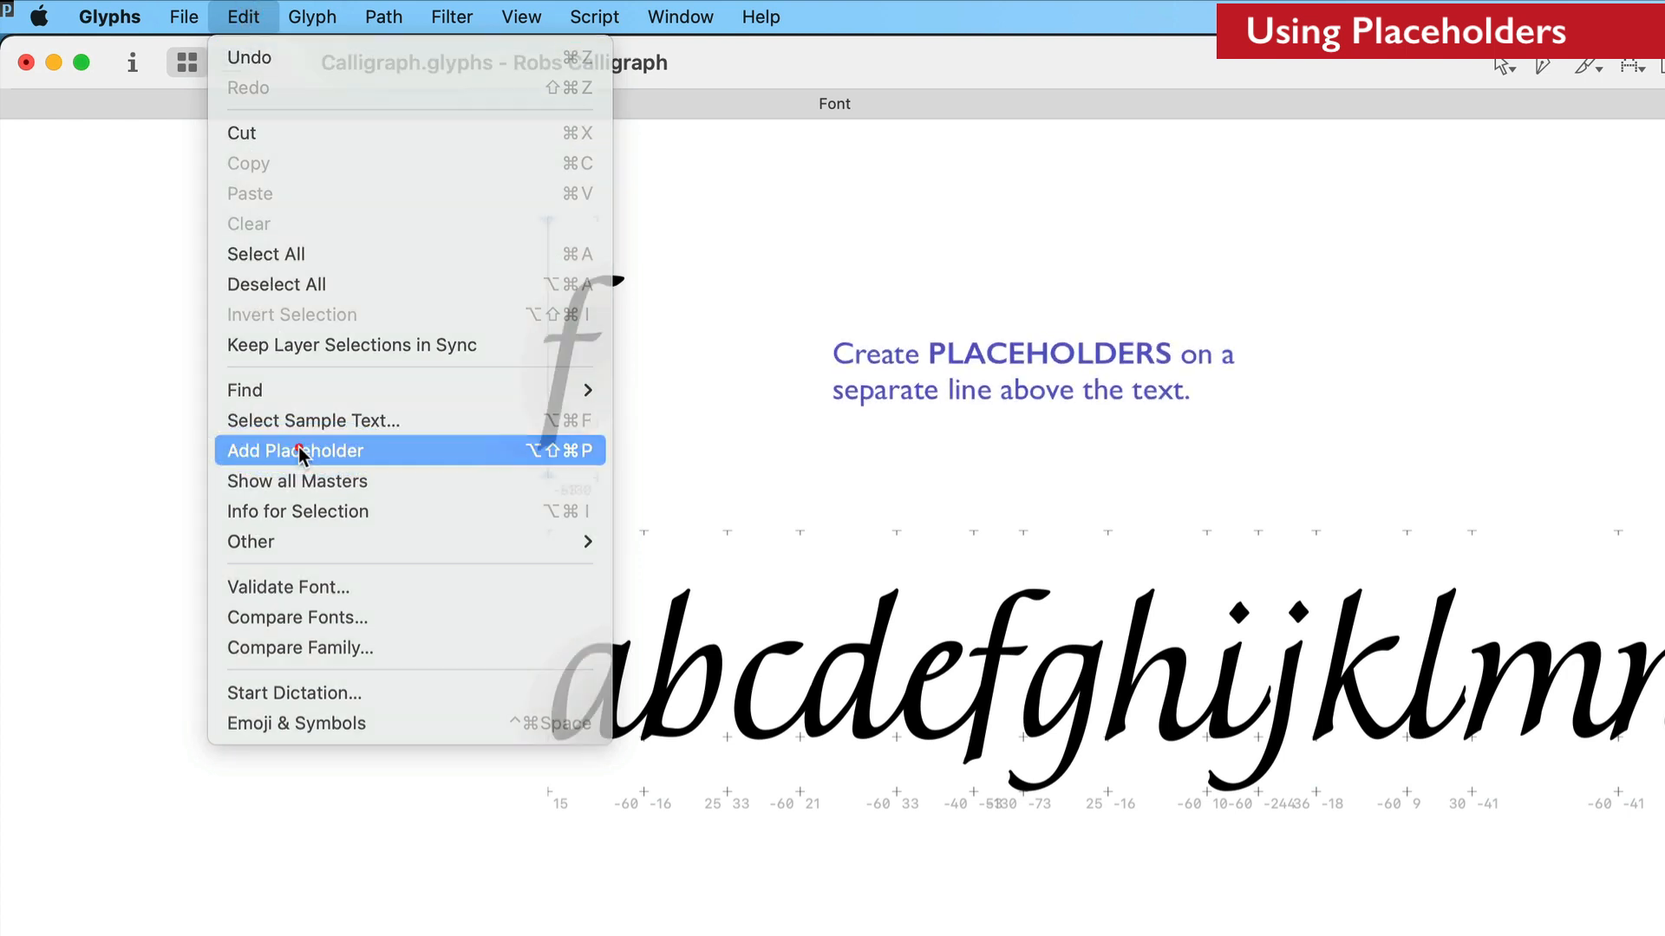
Insert a second placeholder directly after the f on the upper line.
{"action": "left_click", "coordinate": [642, 432]}
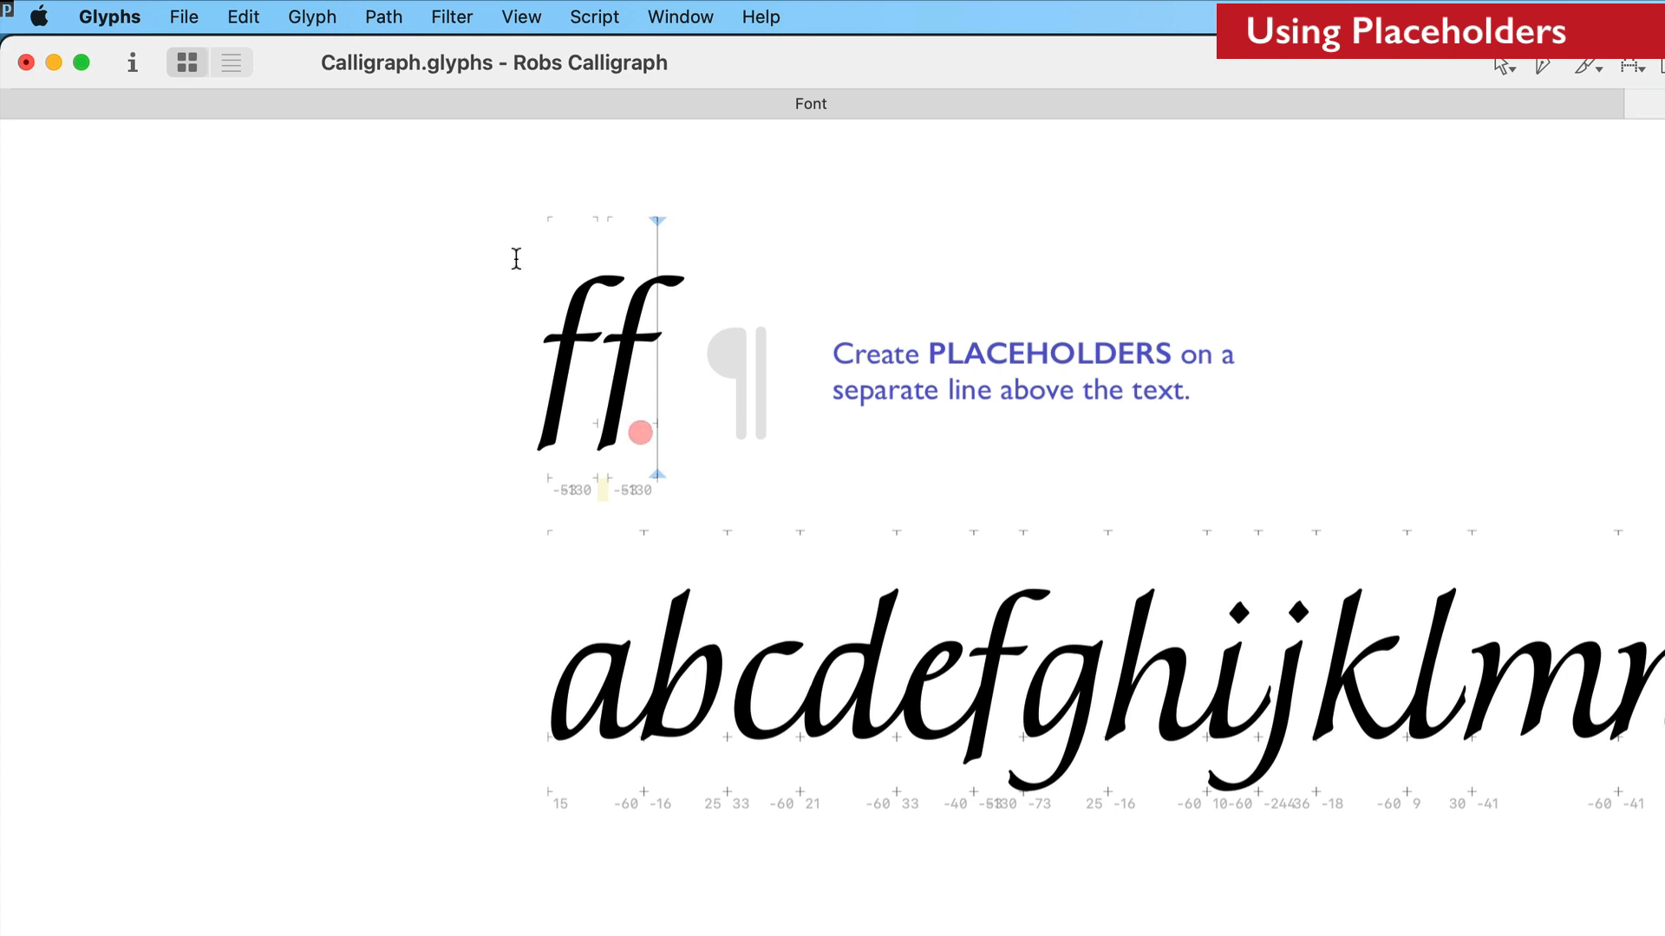
{"action": "left_click", "coordinate": [243, 16]}
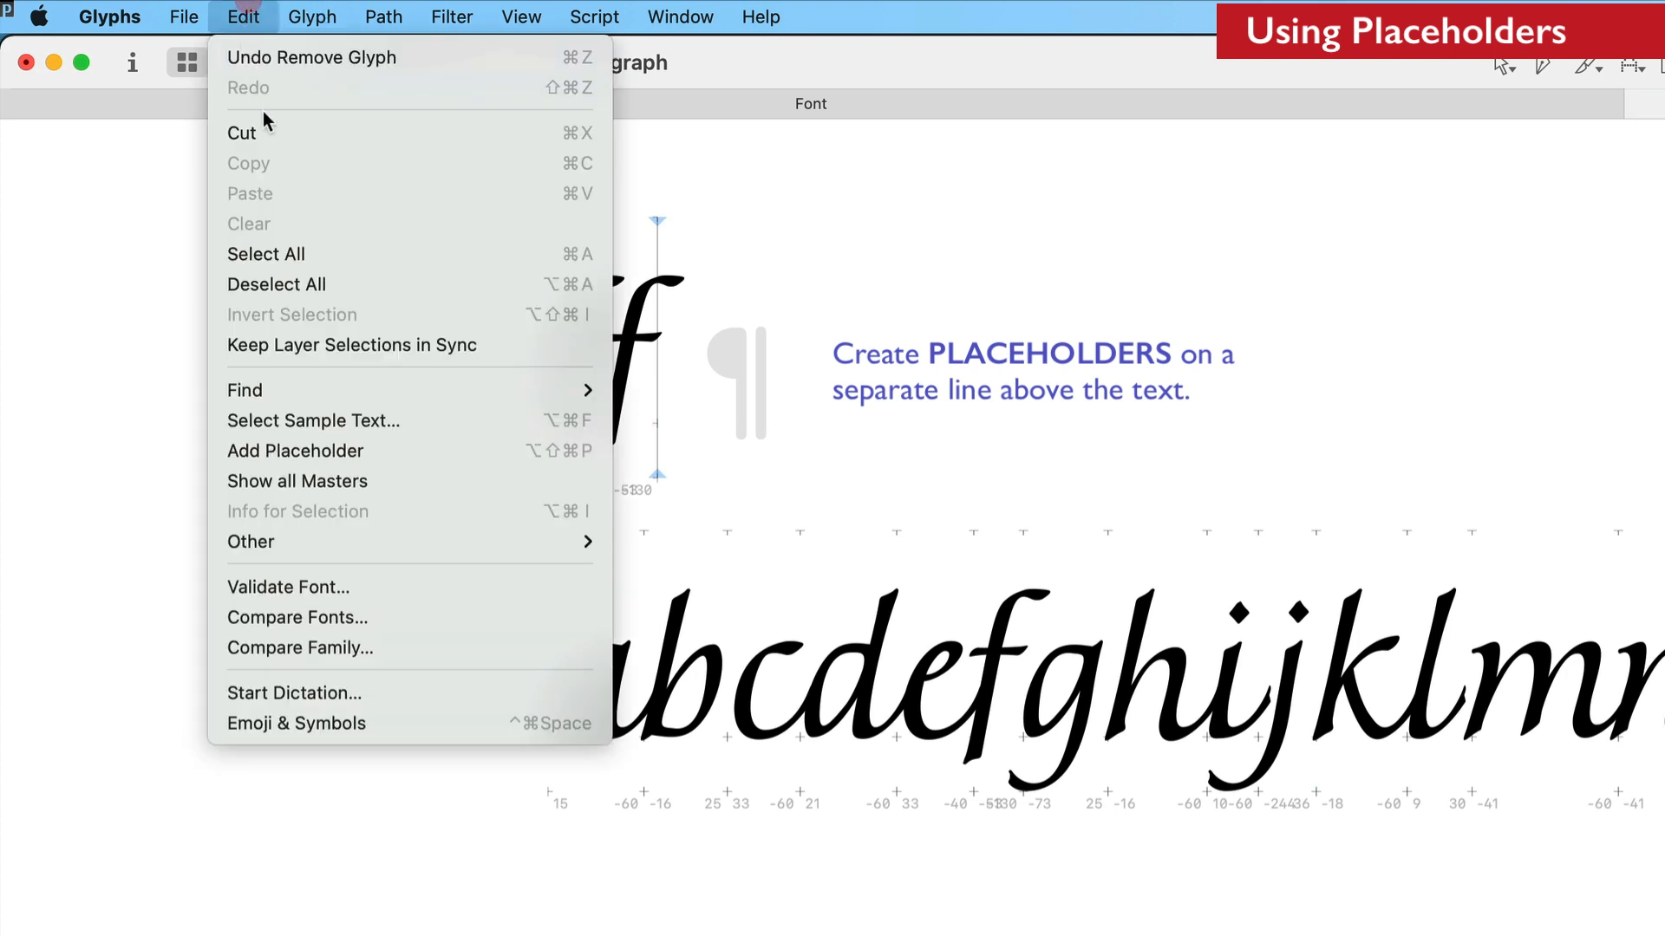
{"action": "left_click", "coordinate": [298, 452]}
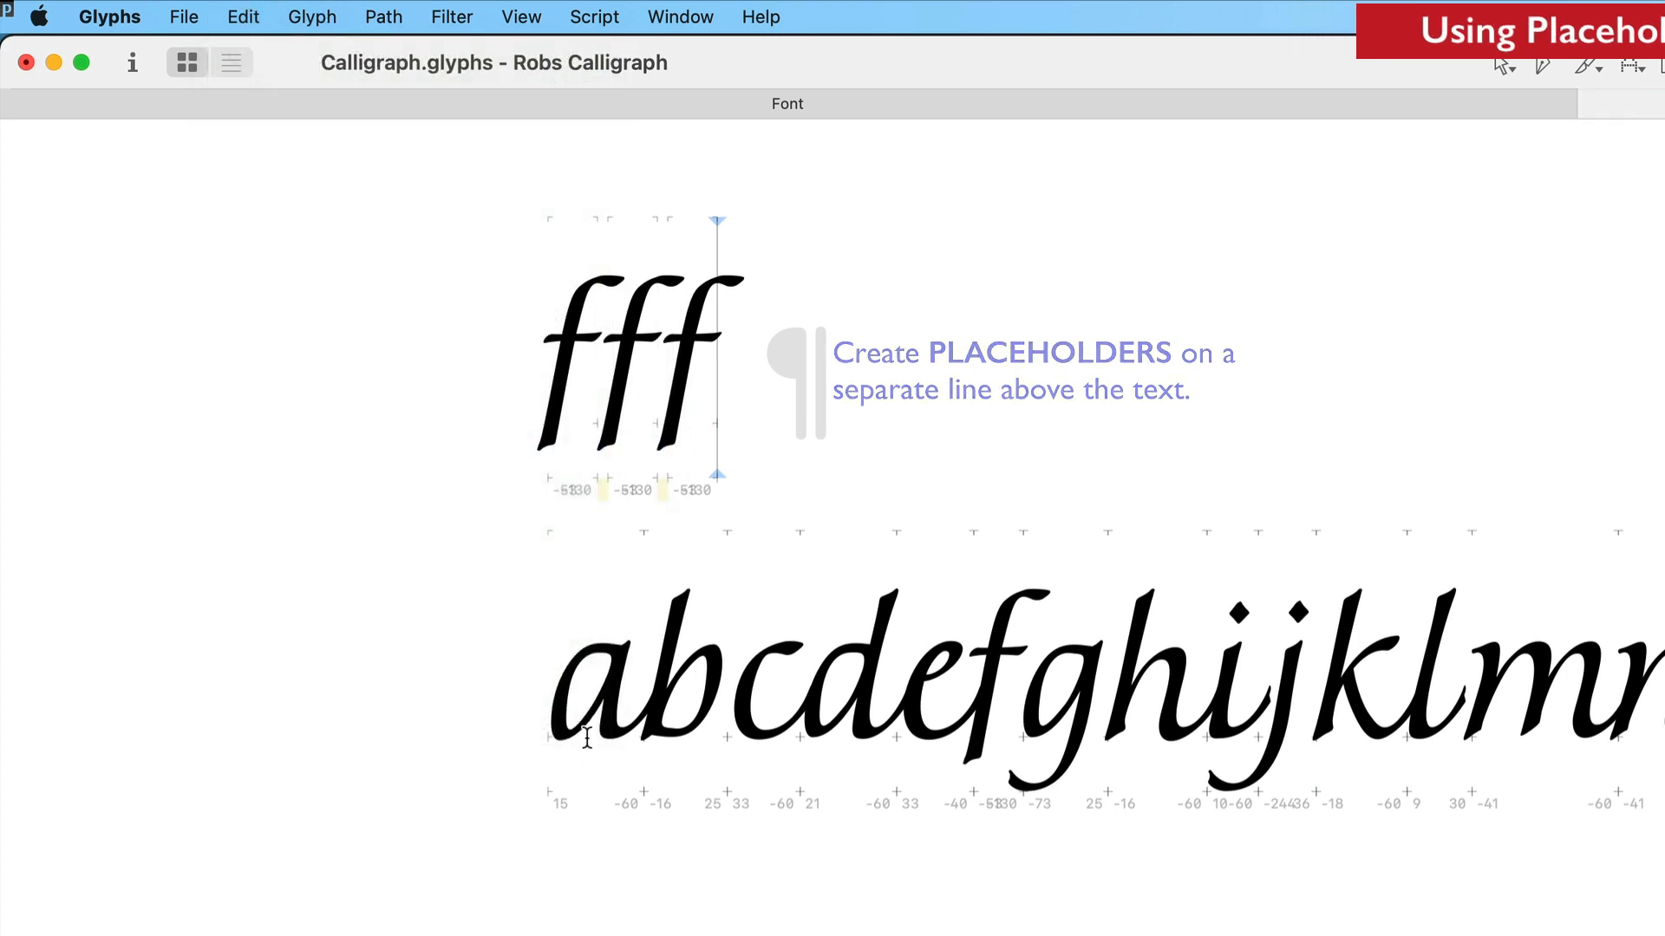
Move the text cursor letter by letter through the alphabet from a, checking each letter's spacing on both sides of the f.
{"action": "left_click", "coordinate": [562, 709]}
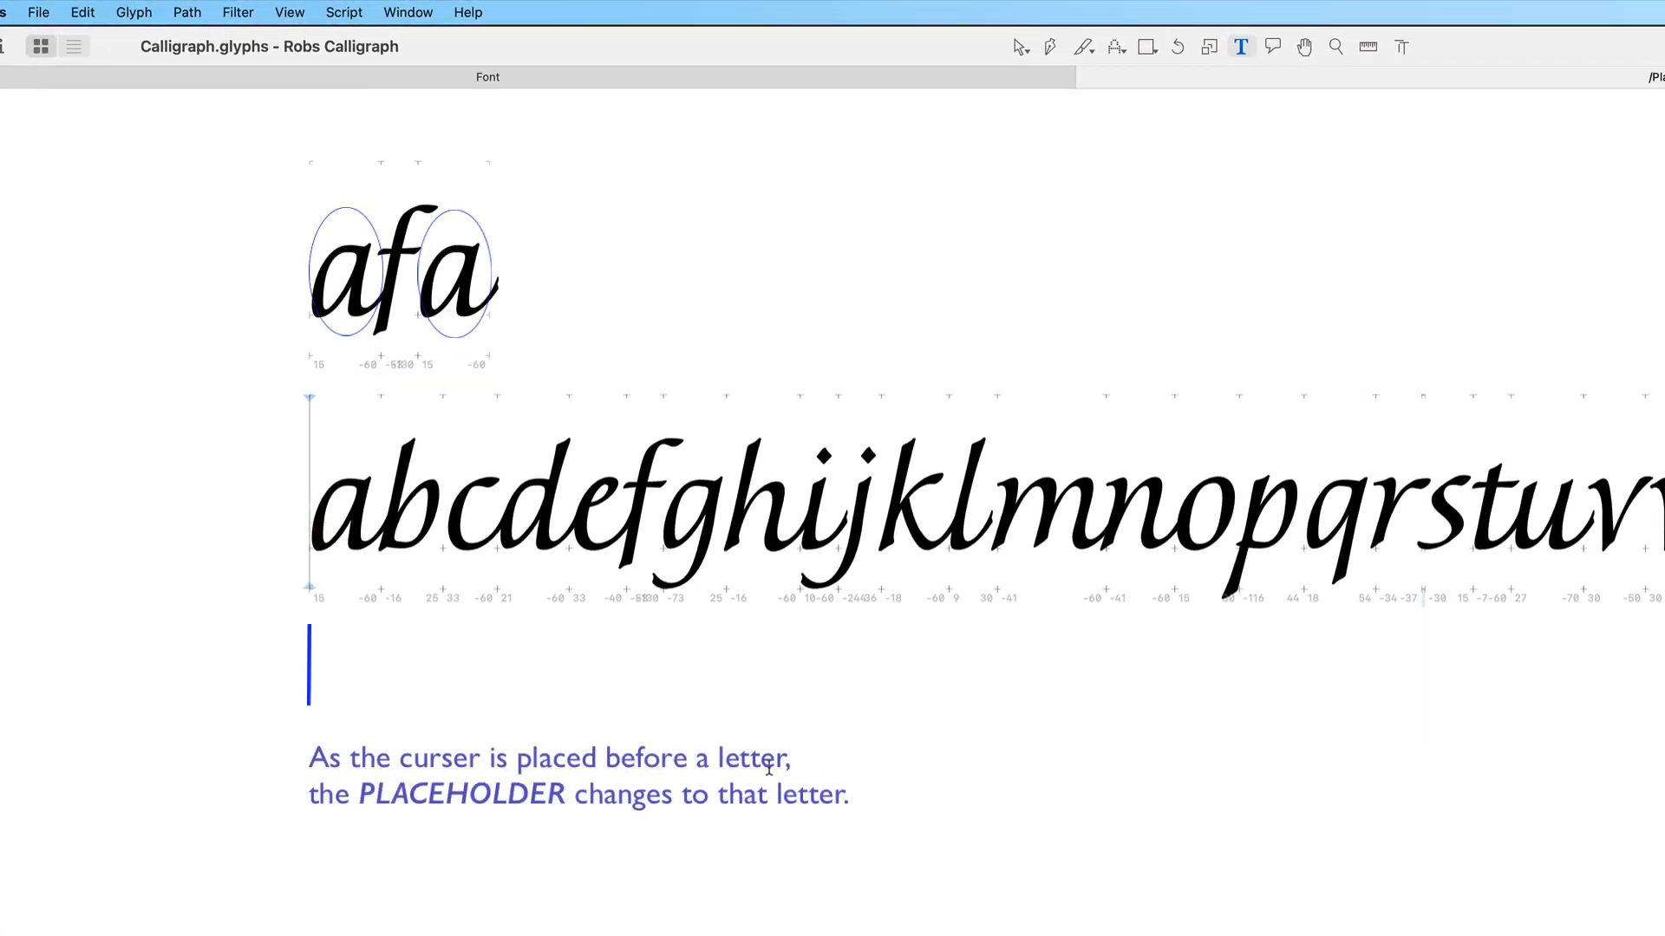
{"action": "key", "text": "Right"}
{"action": "key", "text": "Right"}
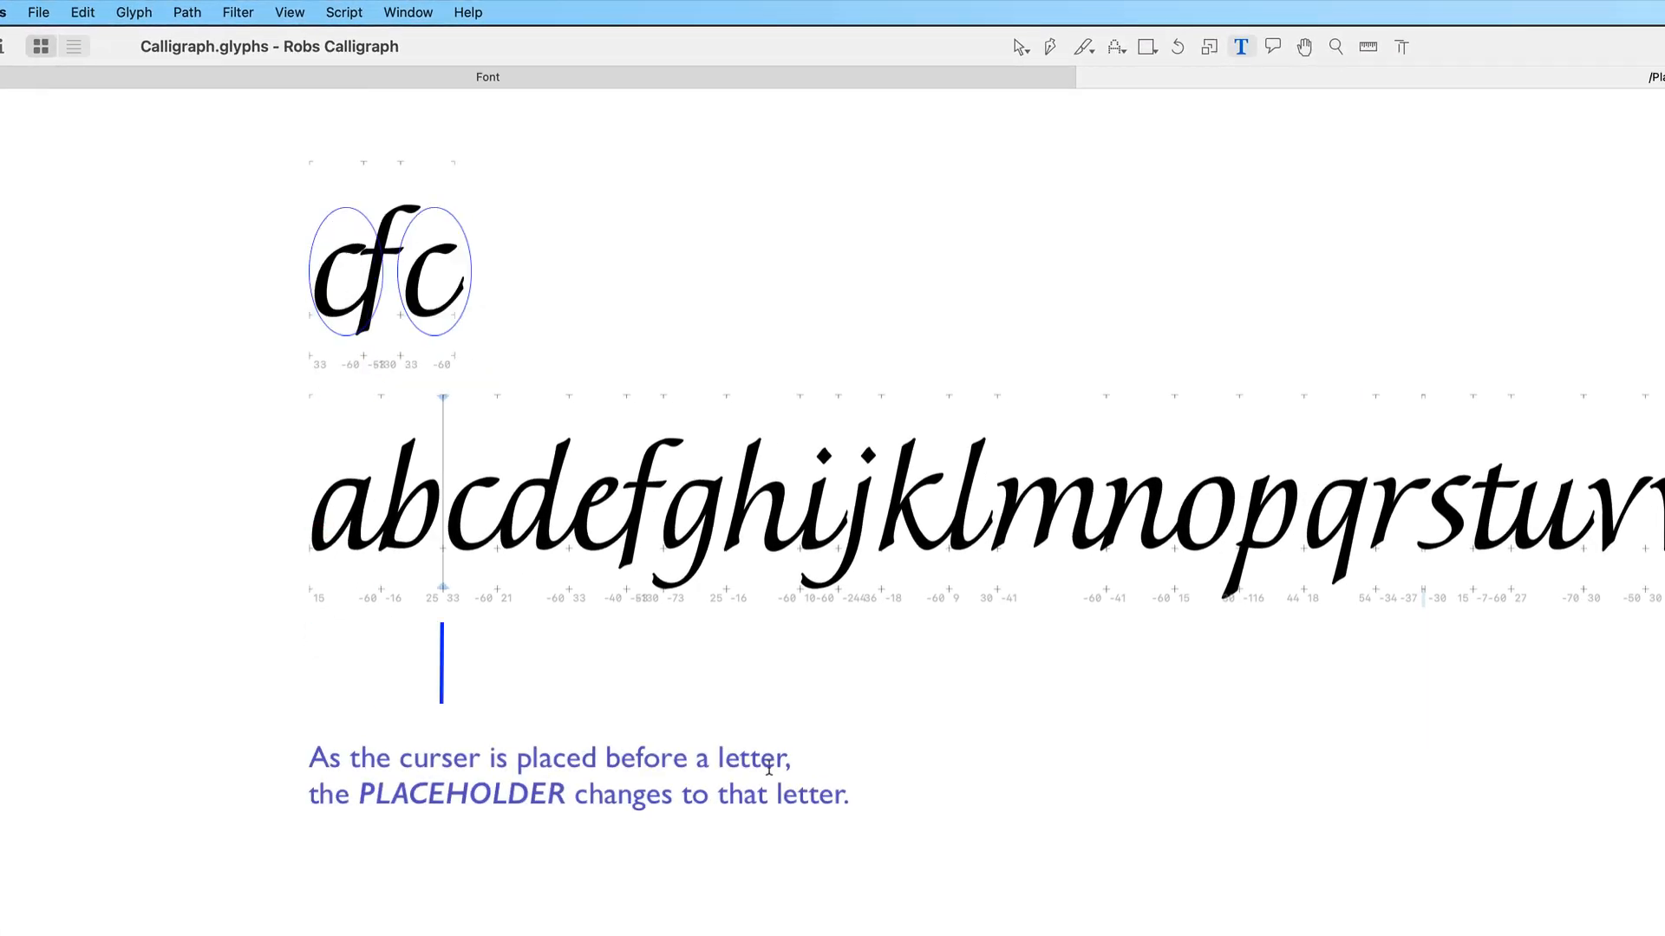
{"action": "key", "text": "Right"}
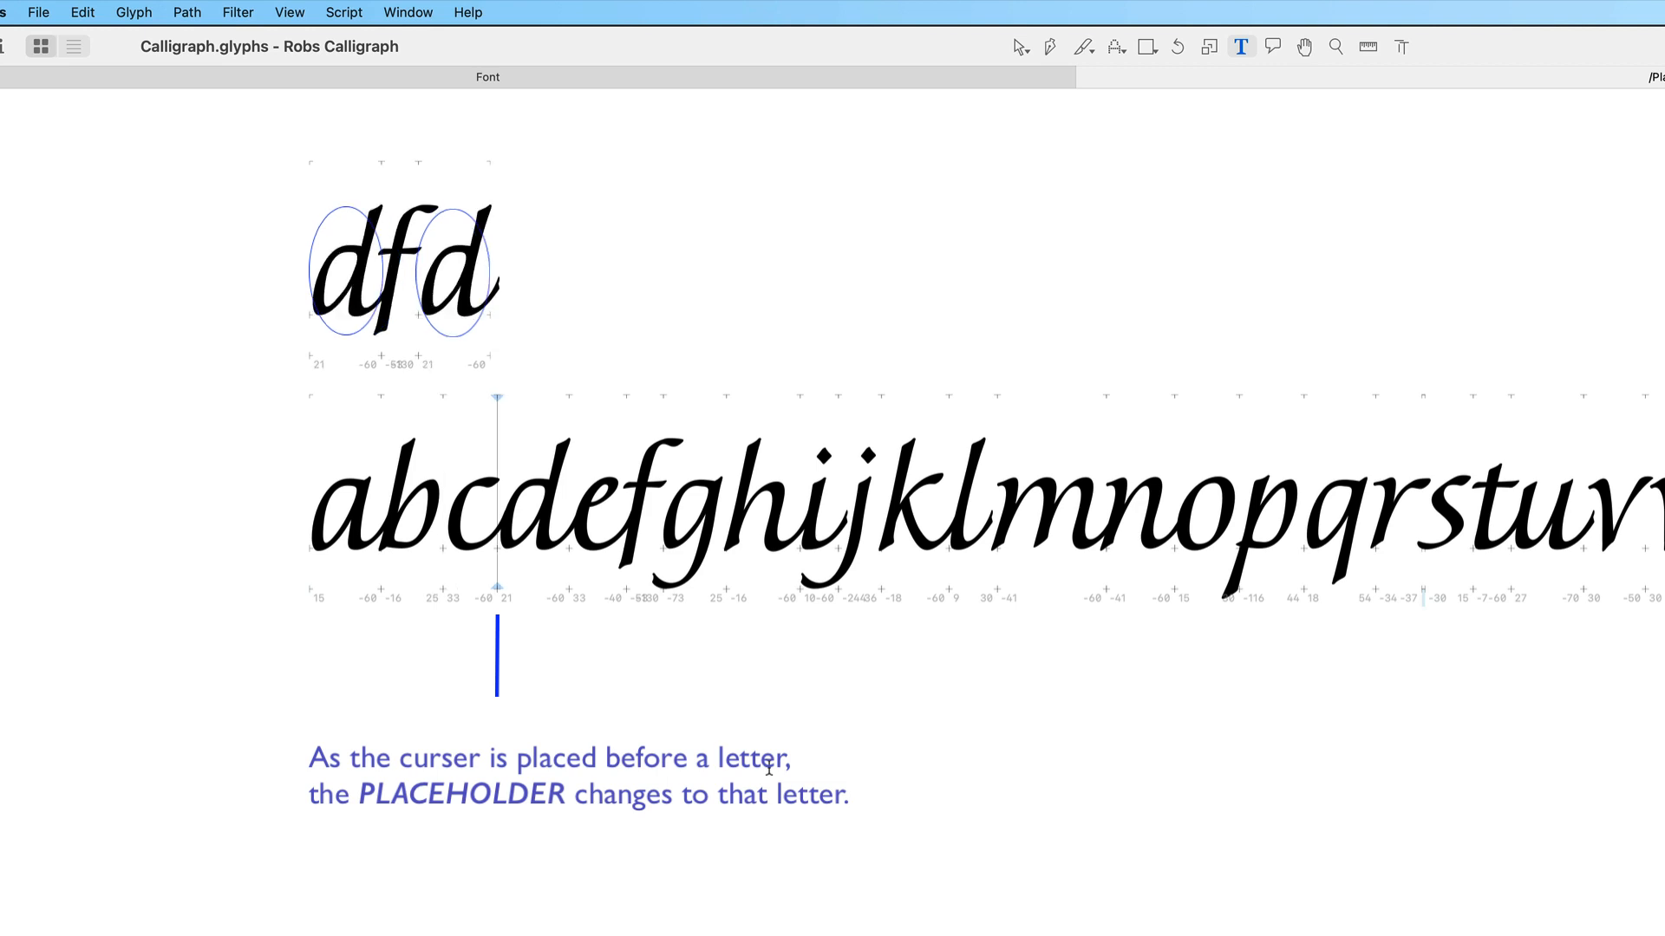
{"action": "key", "text": "Right"}
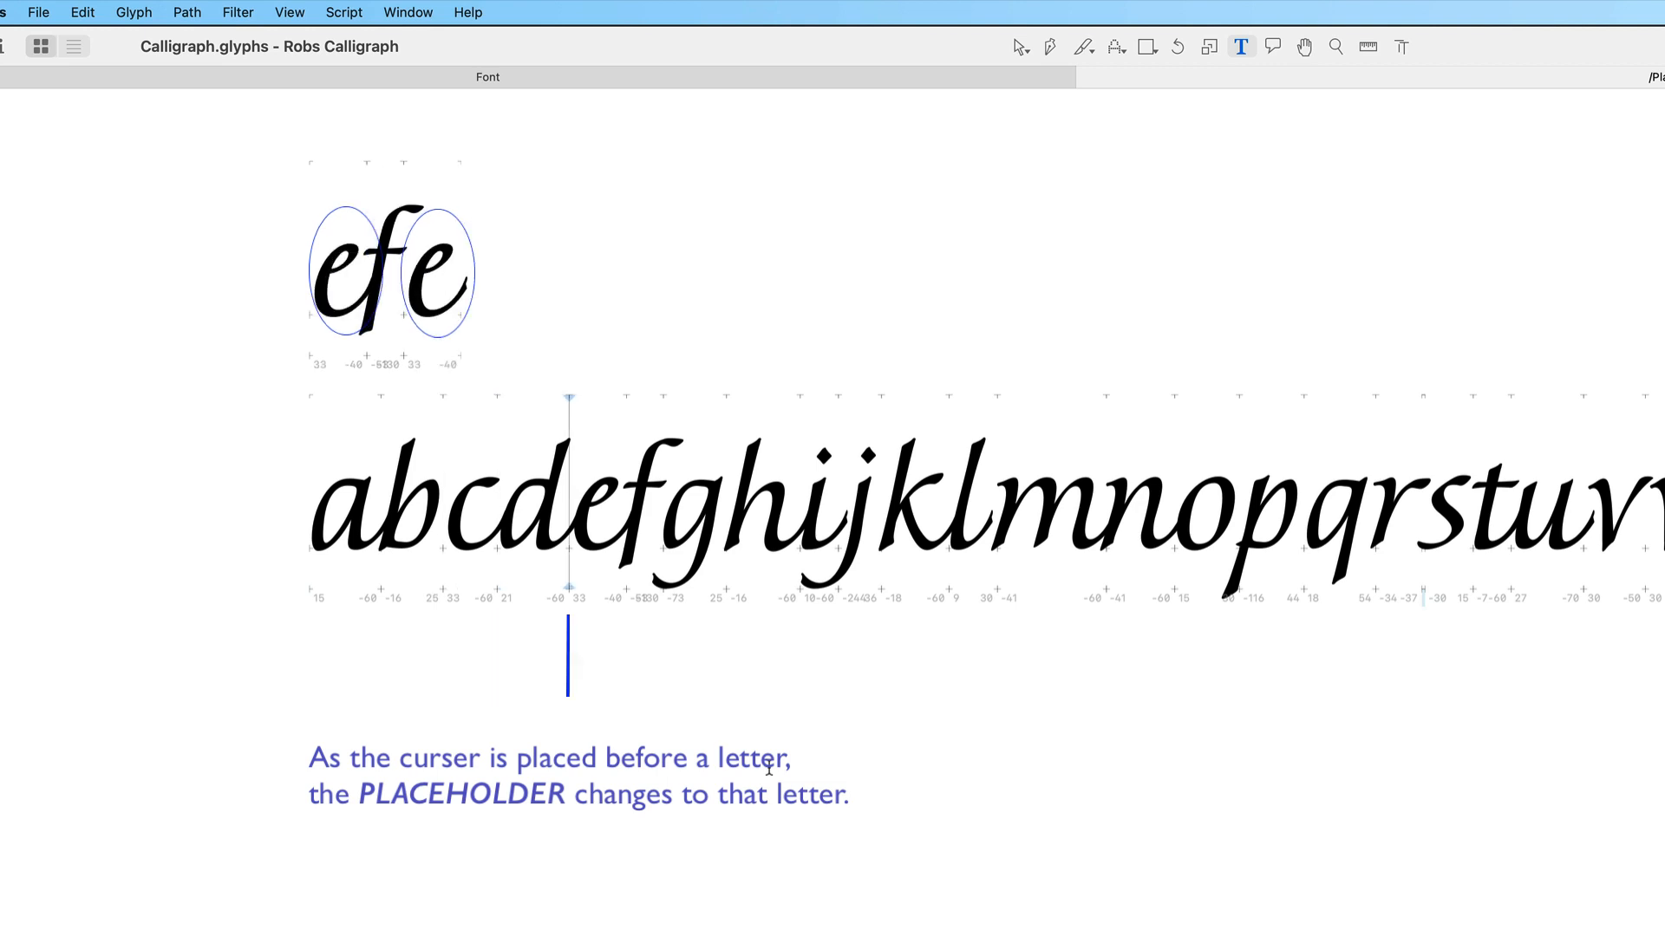
{"action": "key", "text": "Right"}
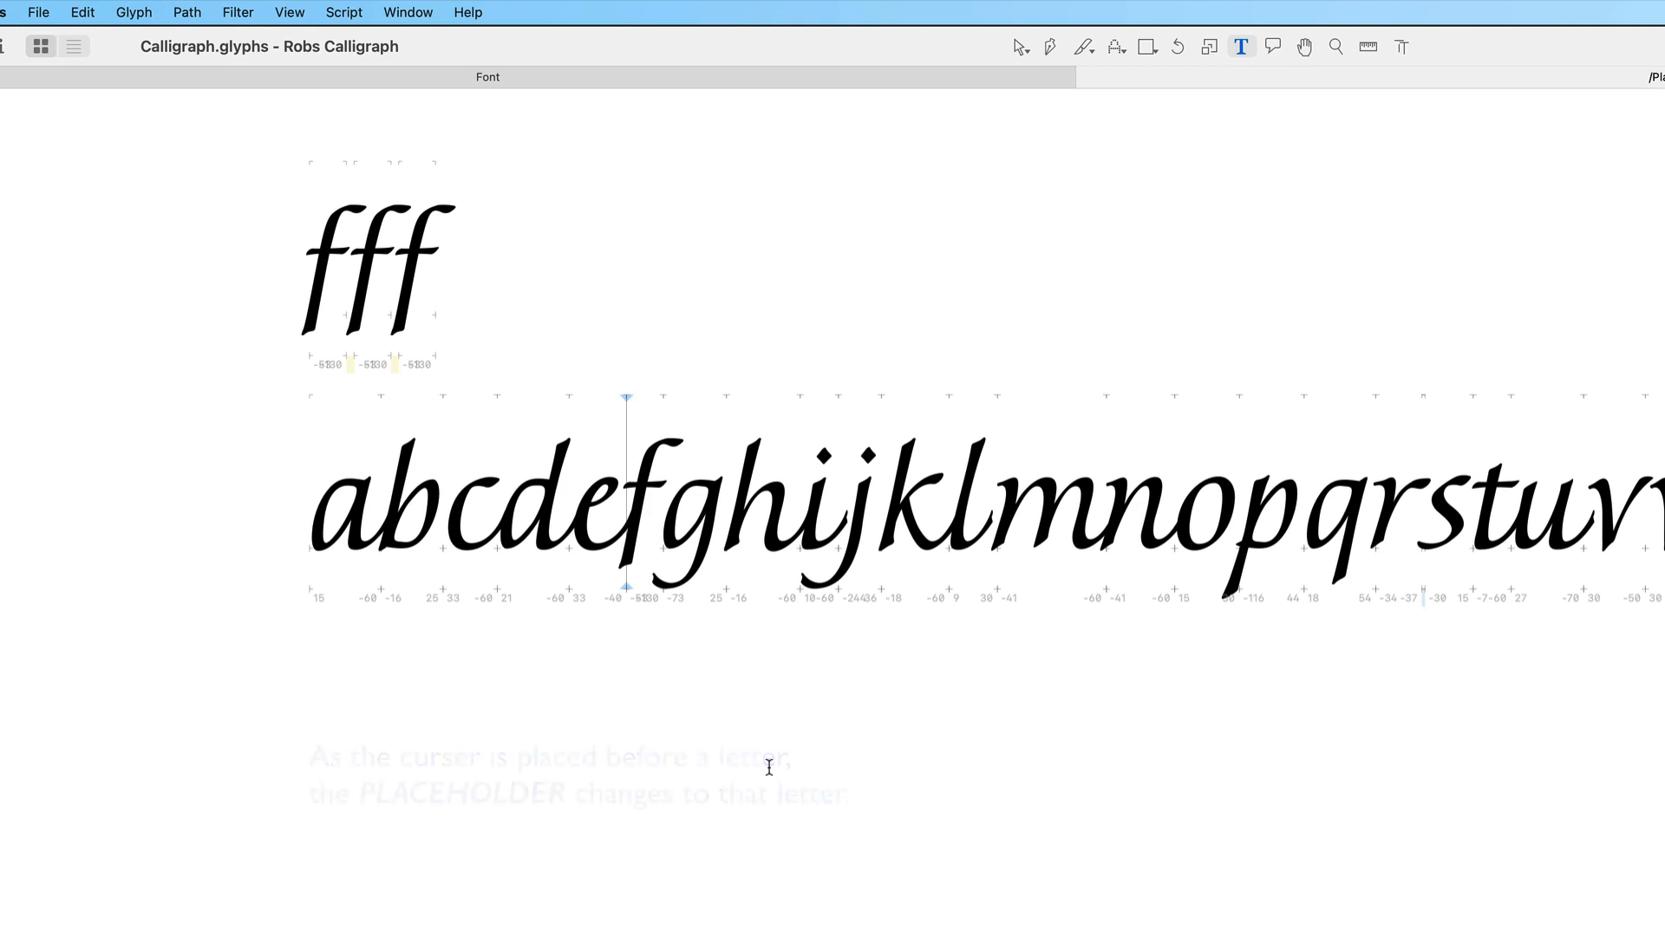
{"action": "key", "text": "Right"}
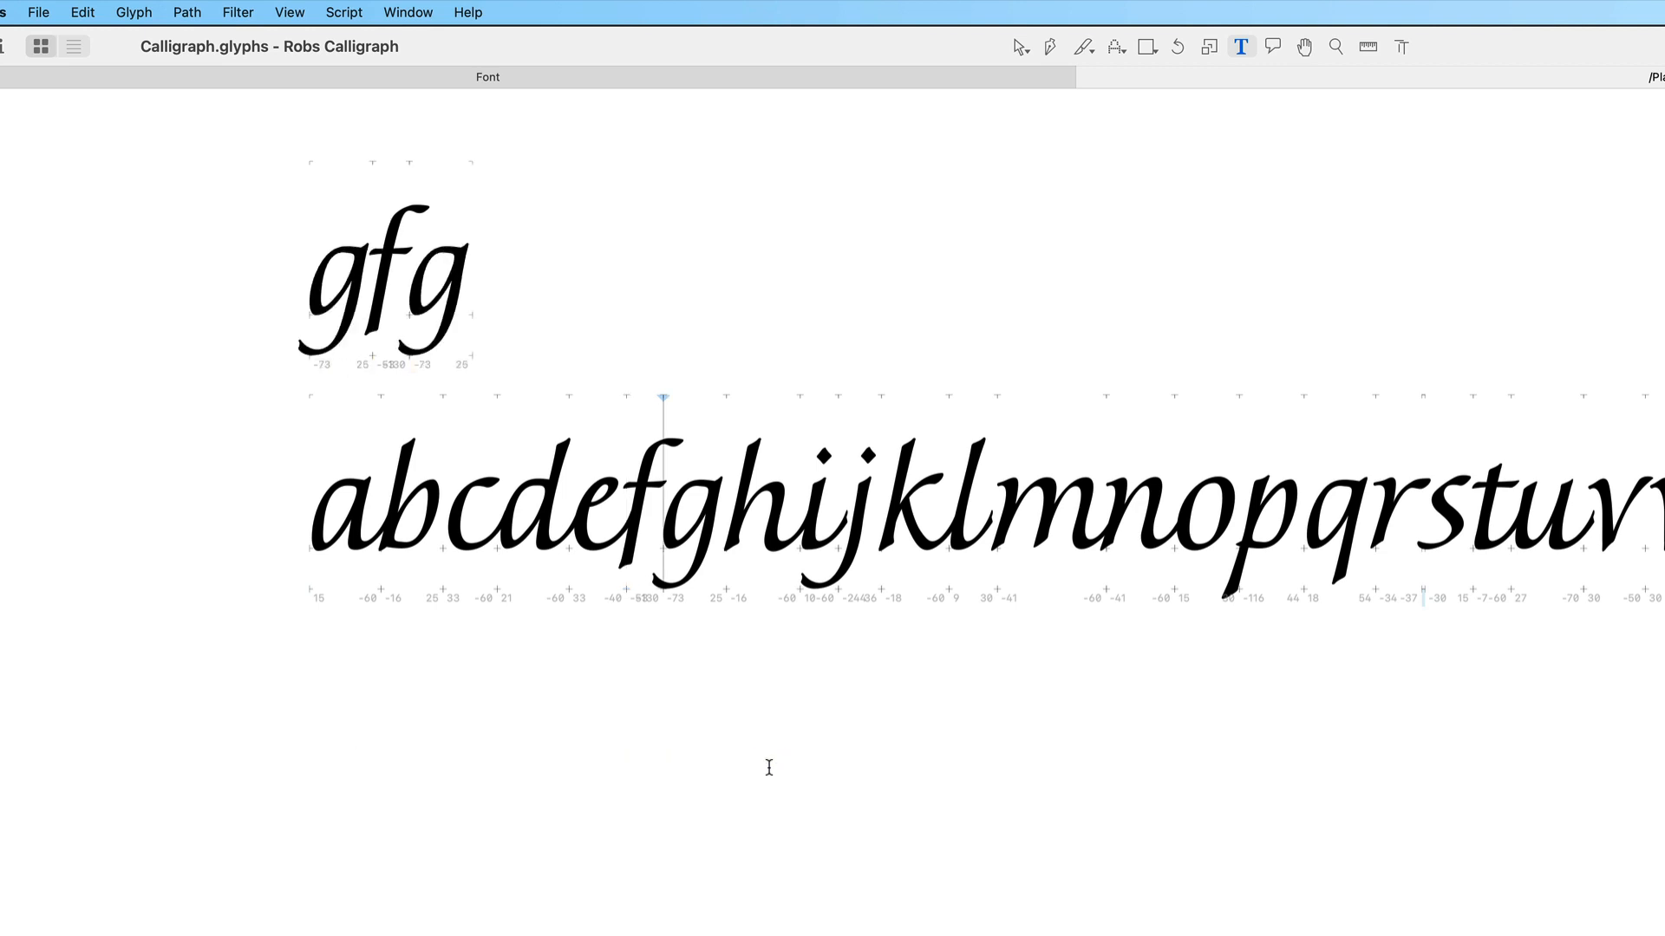
{"action": "key", "text": "Right"}
{"action": "key", "text": "Right"}
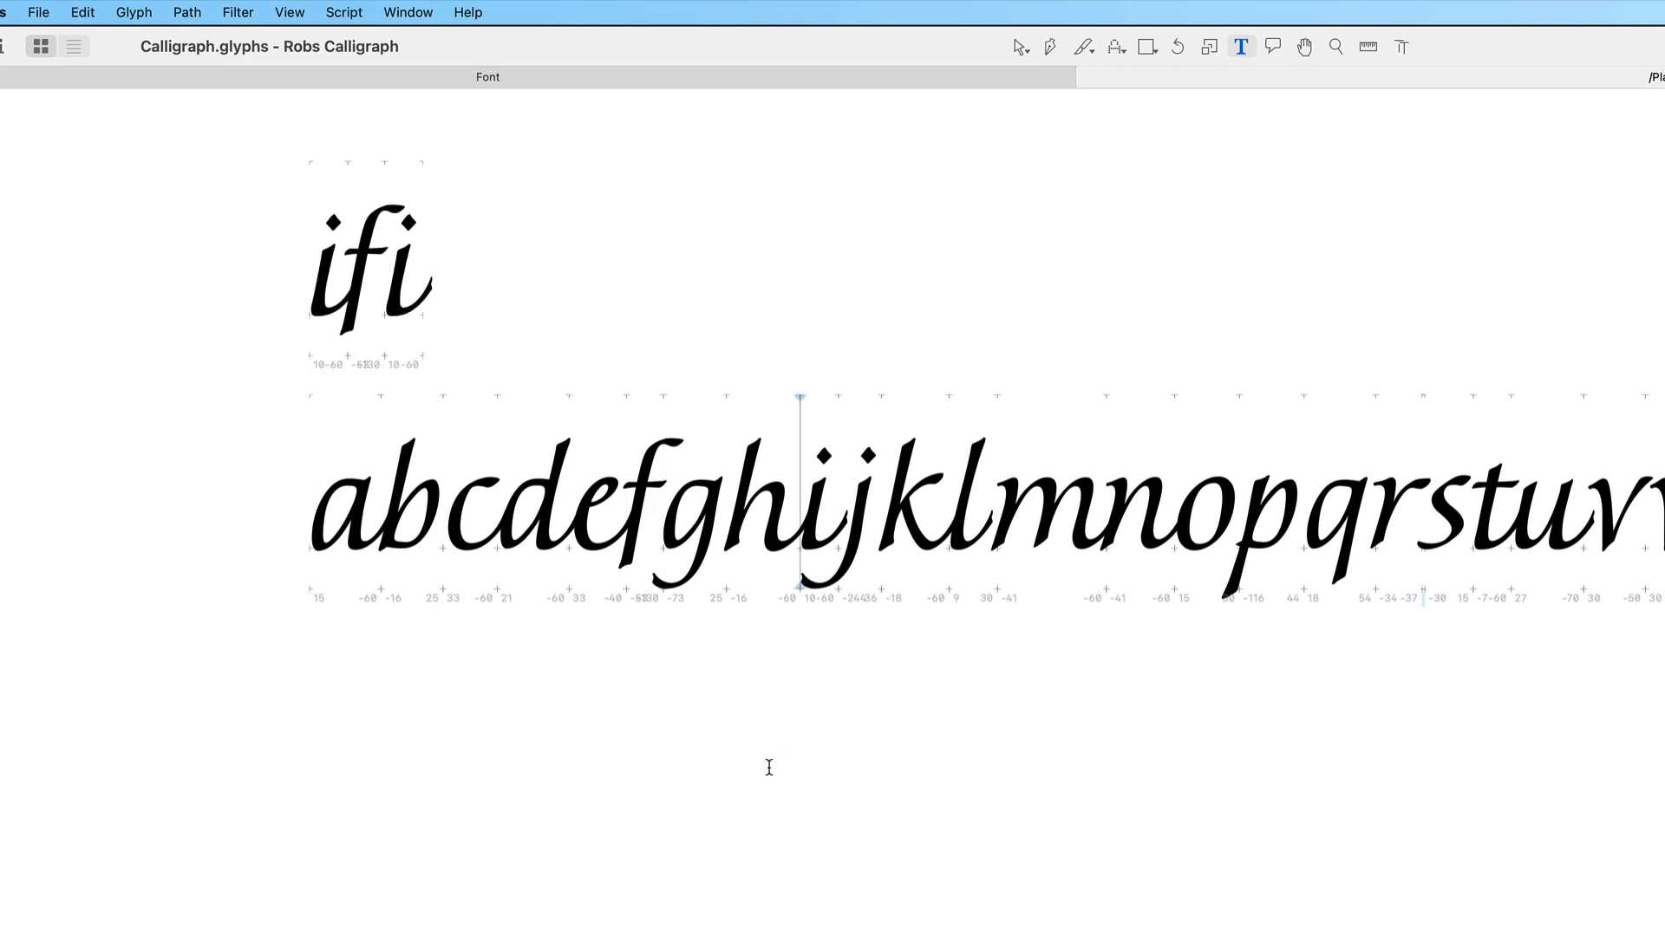
{"action": "key", "text": "Right"}
{"action": "key", "text": "Right"}
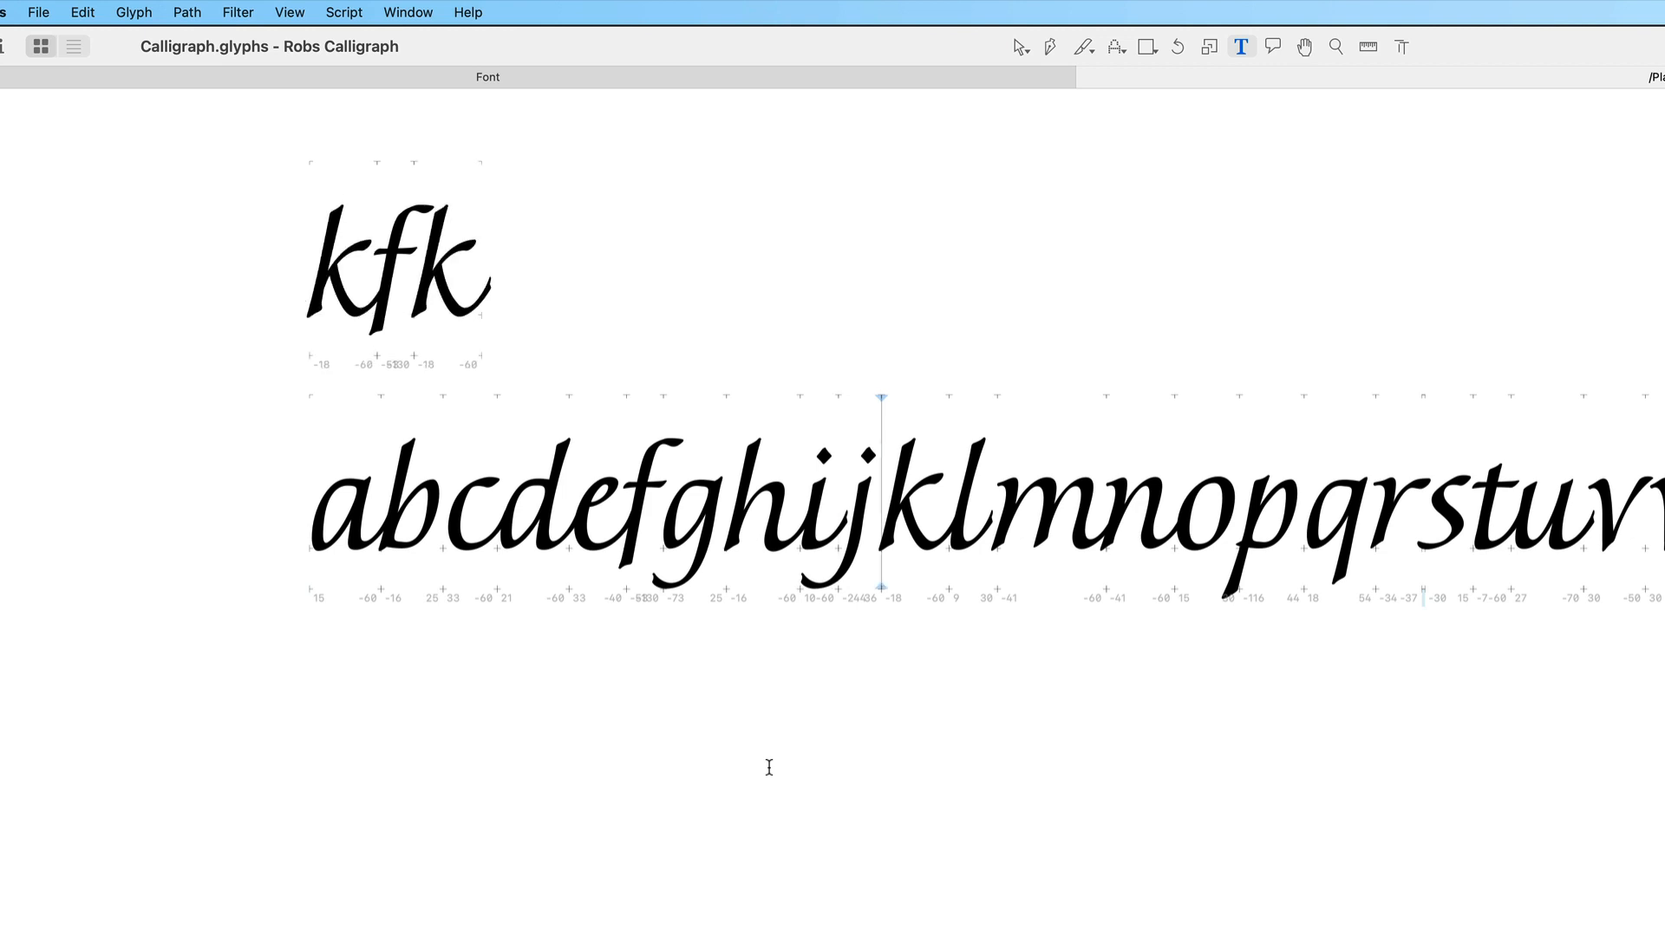
{"action": "key", "text": "Right"}
{"action": "key", "text": "Right"}
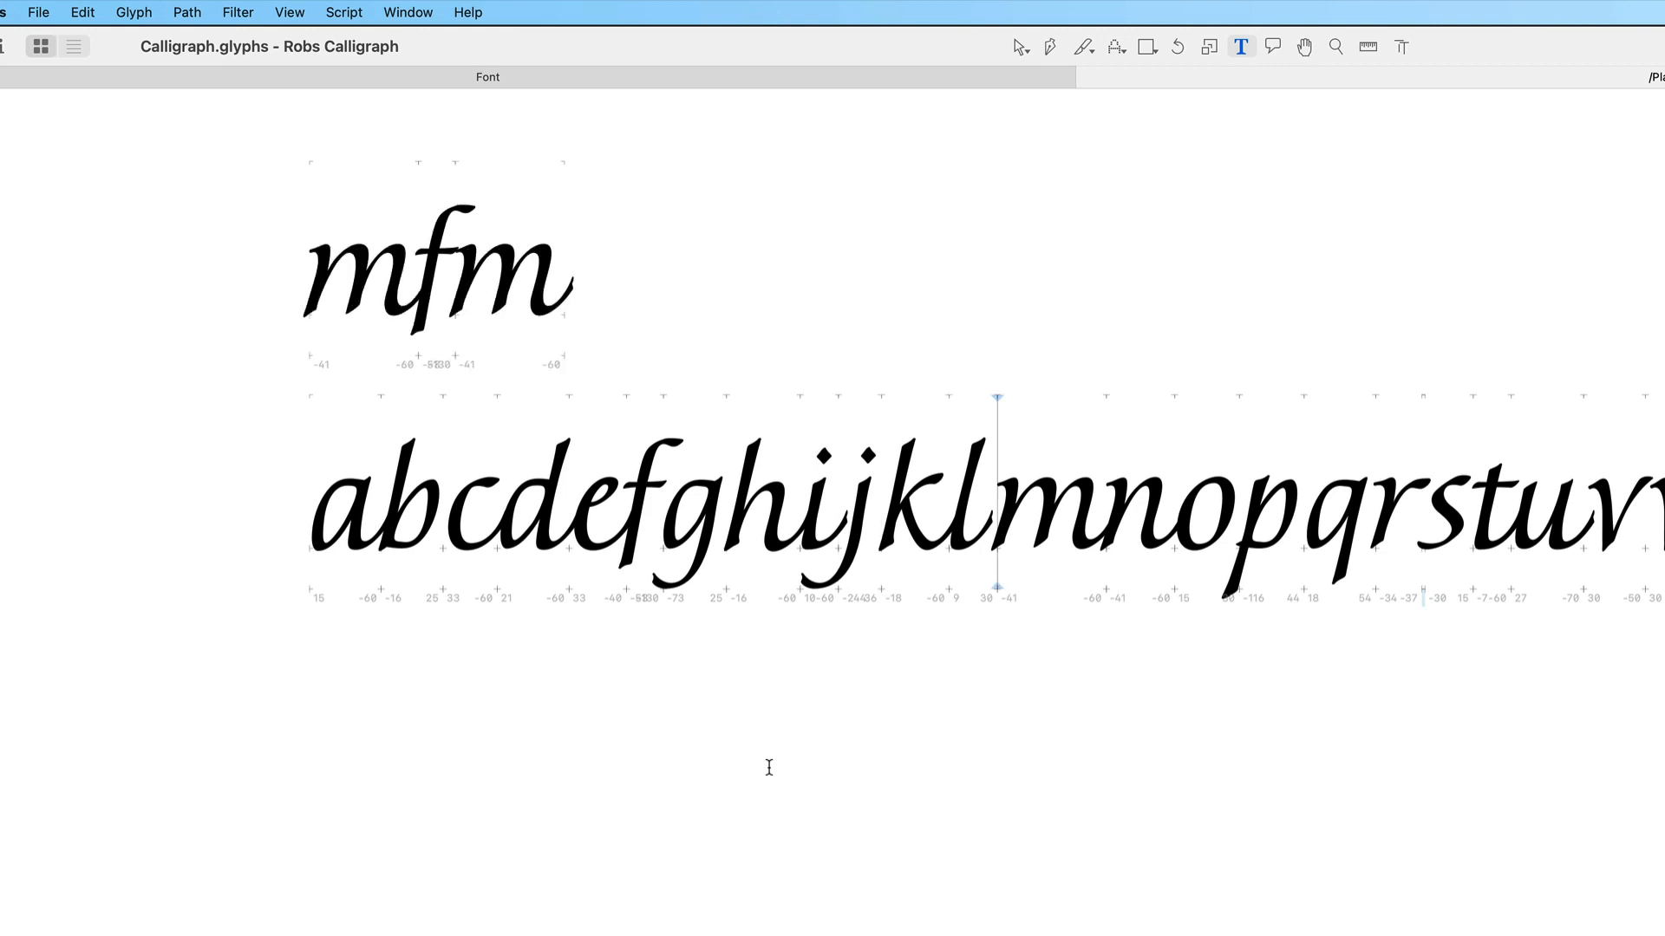
{"action": "key", "text": "Right"}
{"action": "key", "text": "Right"}
{"action": "key", "text": "Right"}
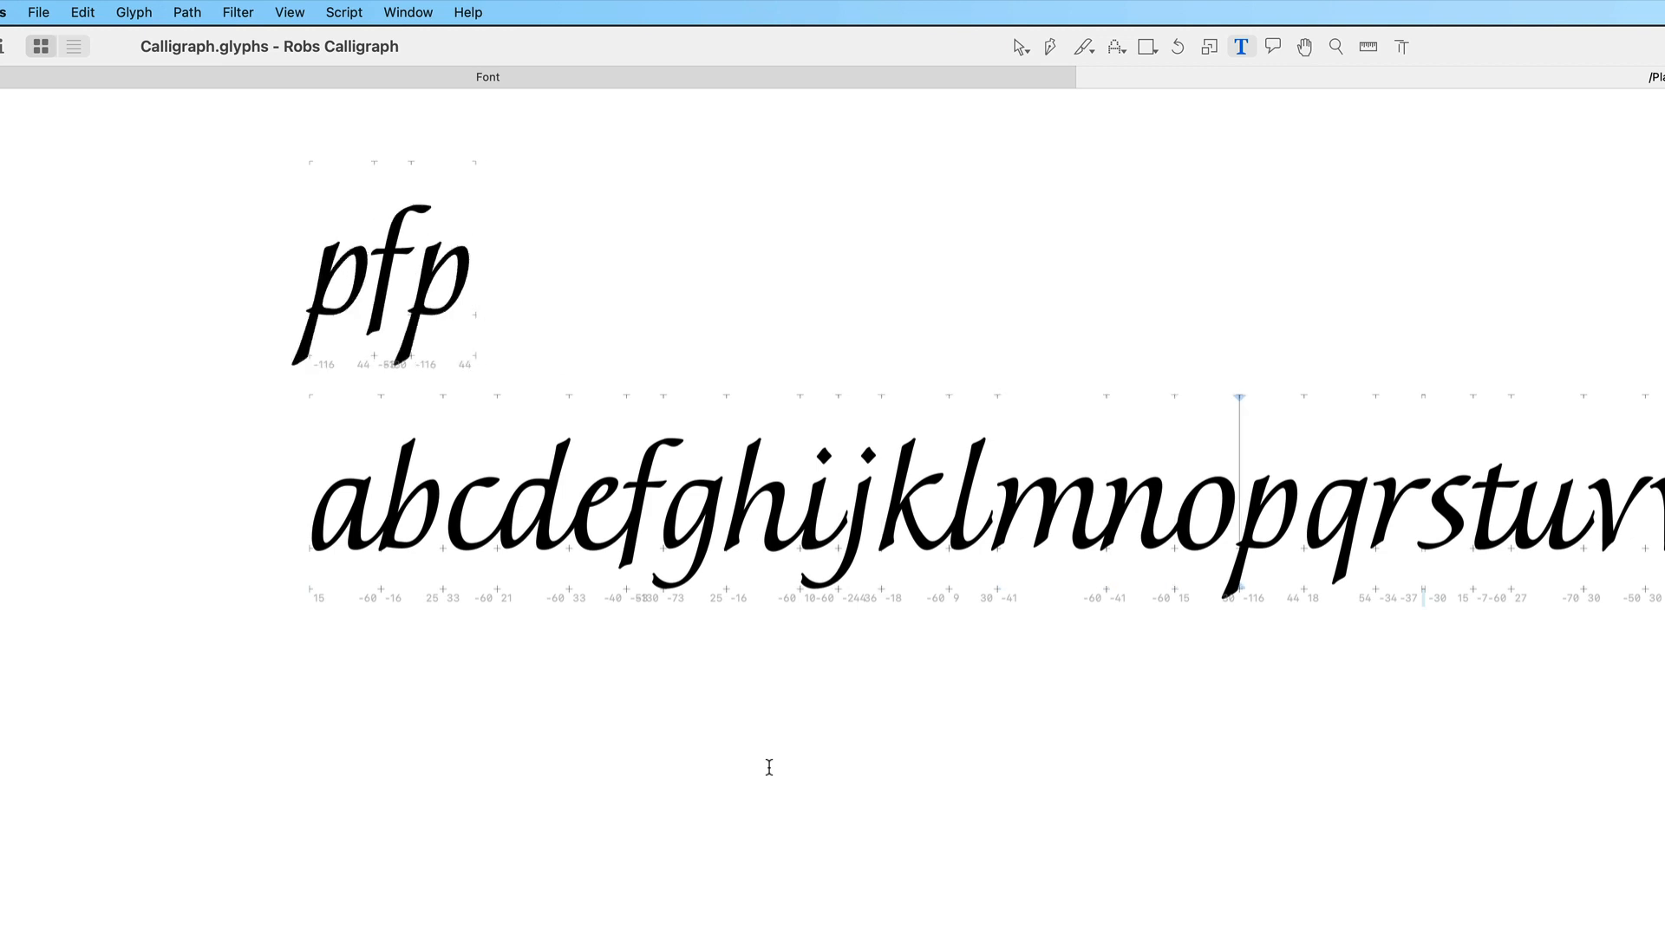
{"action": "key", "text": "Right"}
{"action": "key", "text": "Right"}
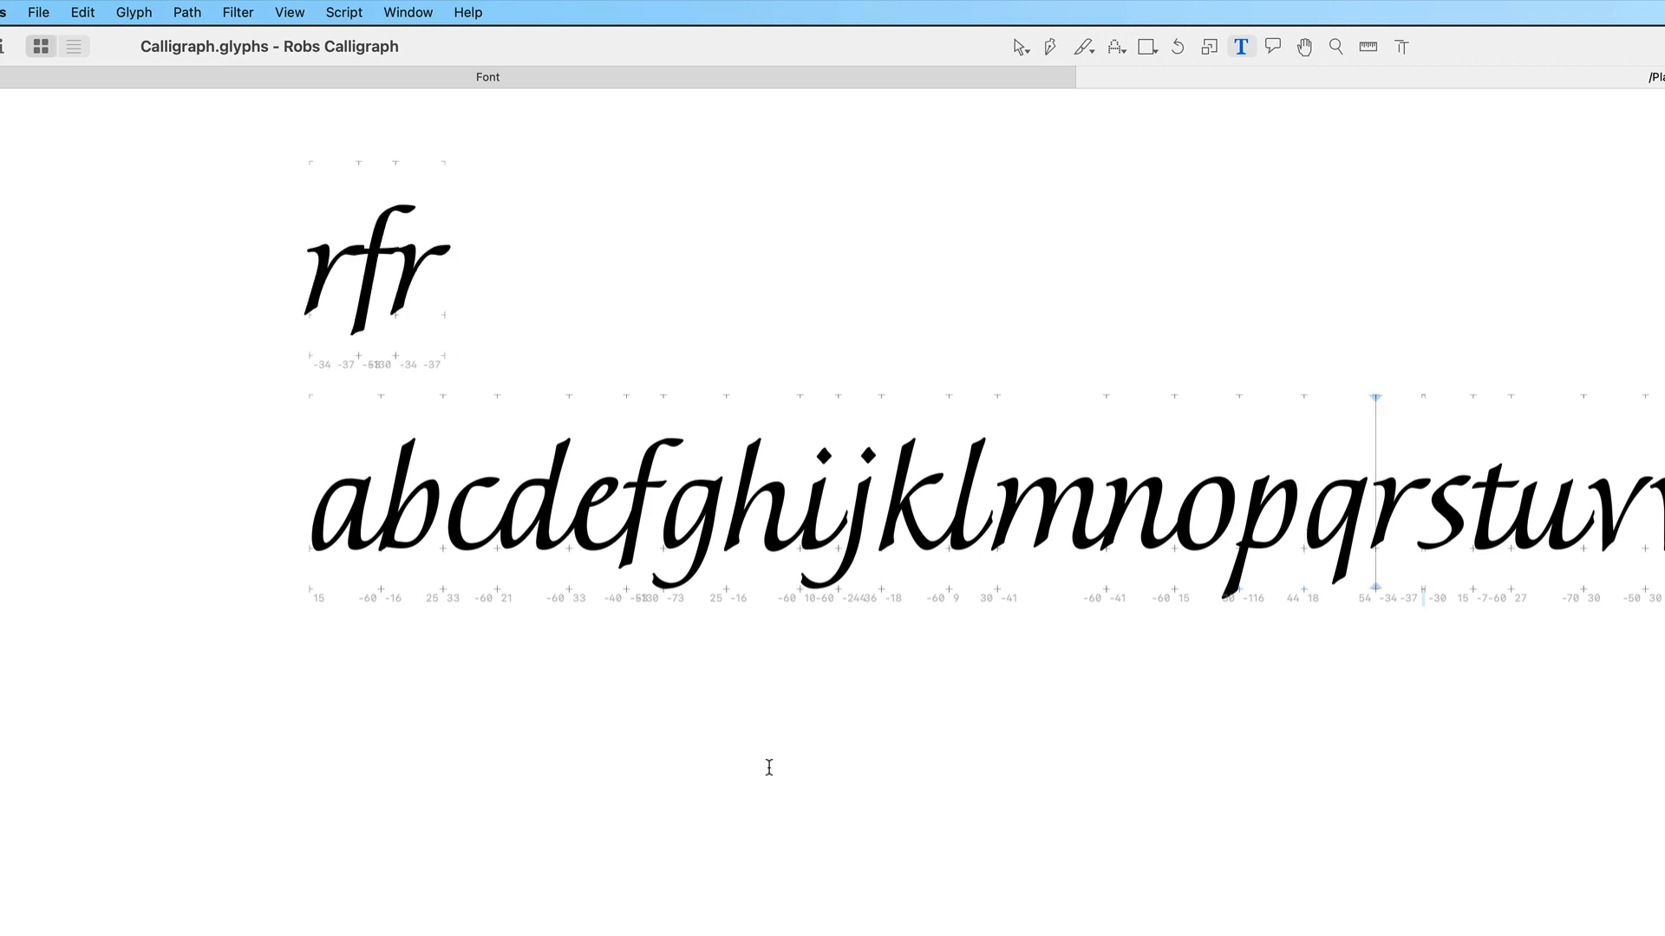
{"action": "key", "text": "Right"}
{"action": "key", "text": "Right"}
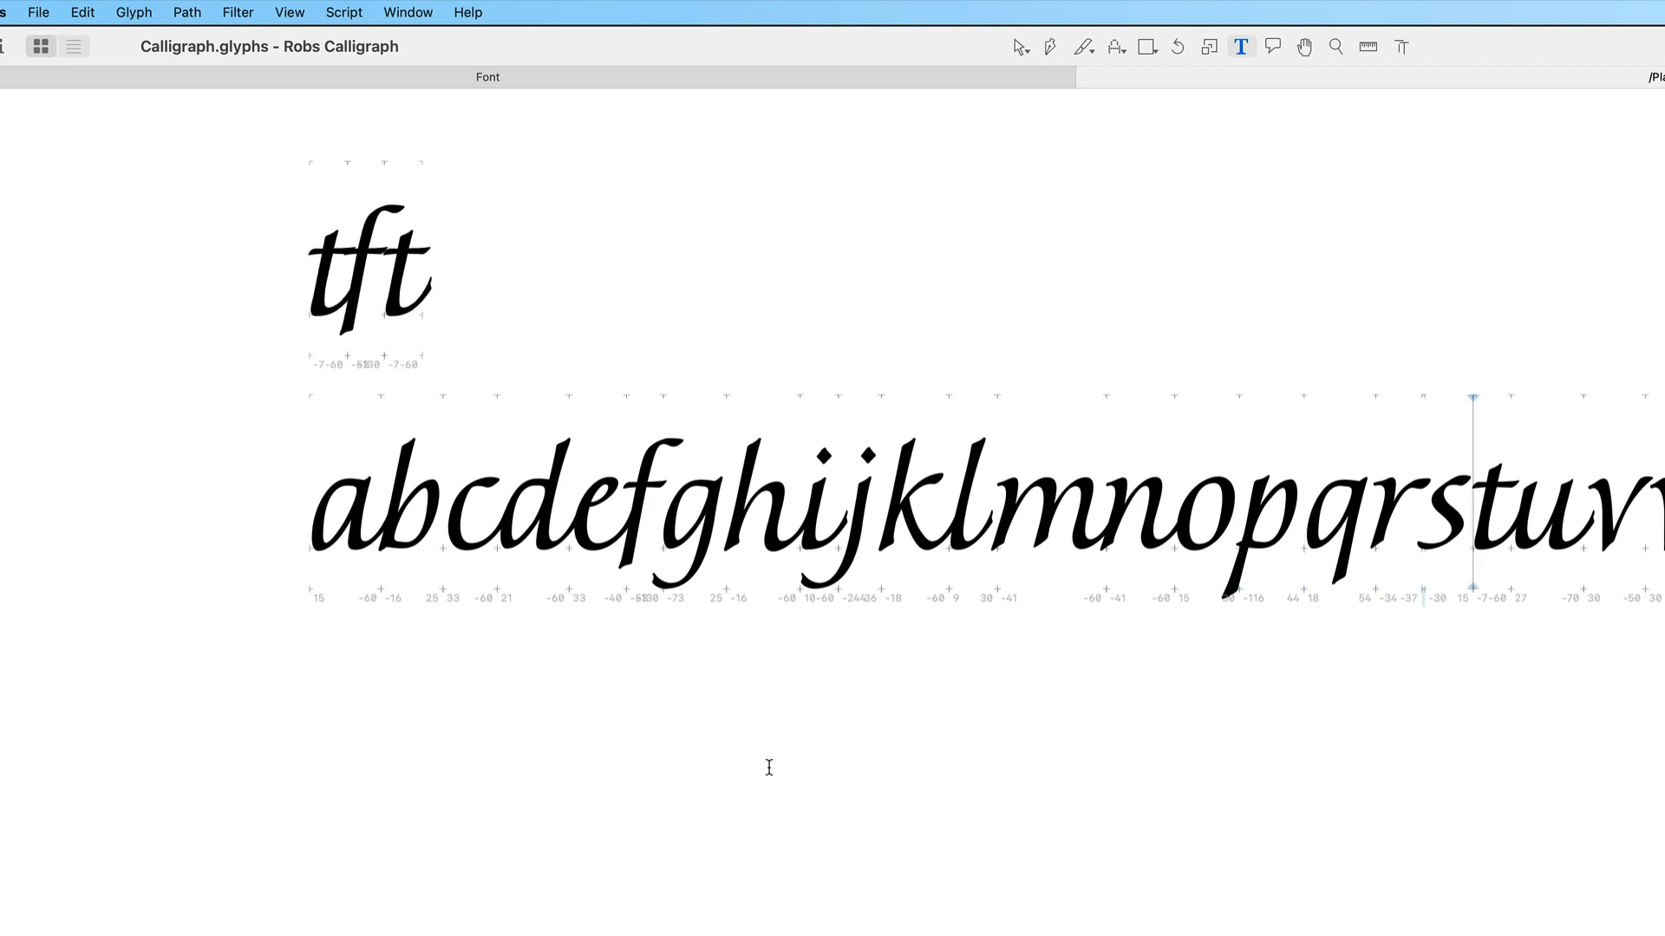
{"action": "key", "text": "Right"}
{"action": "key", "text": "Right"}
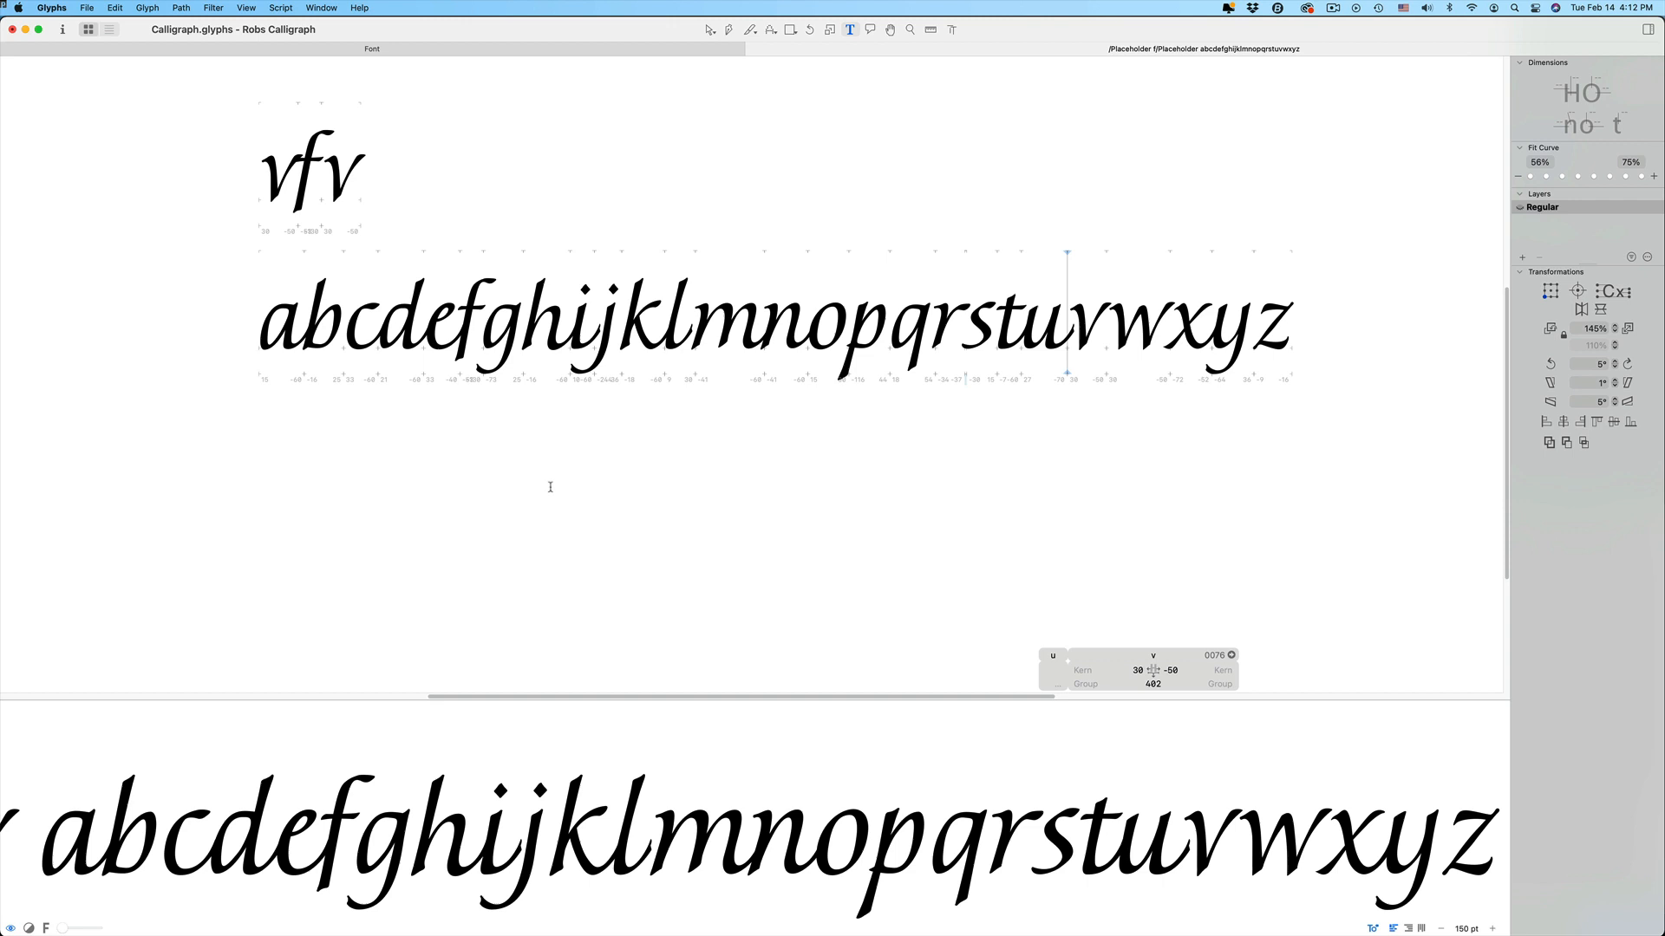
{"action": "key", "text": "Right"}
{"action": "key", "text": "Right"}
{"action": "key", "text": "Right"}
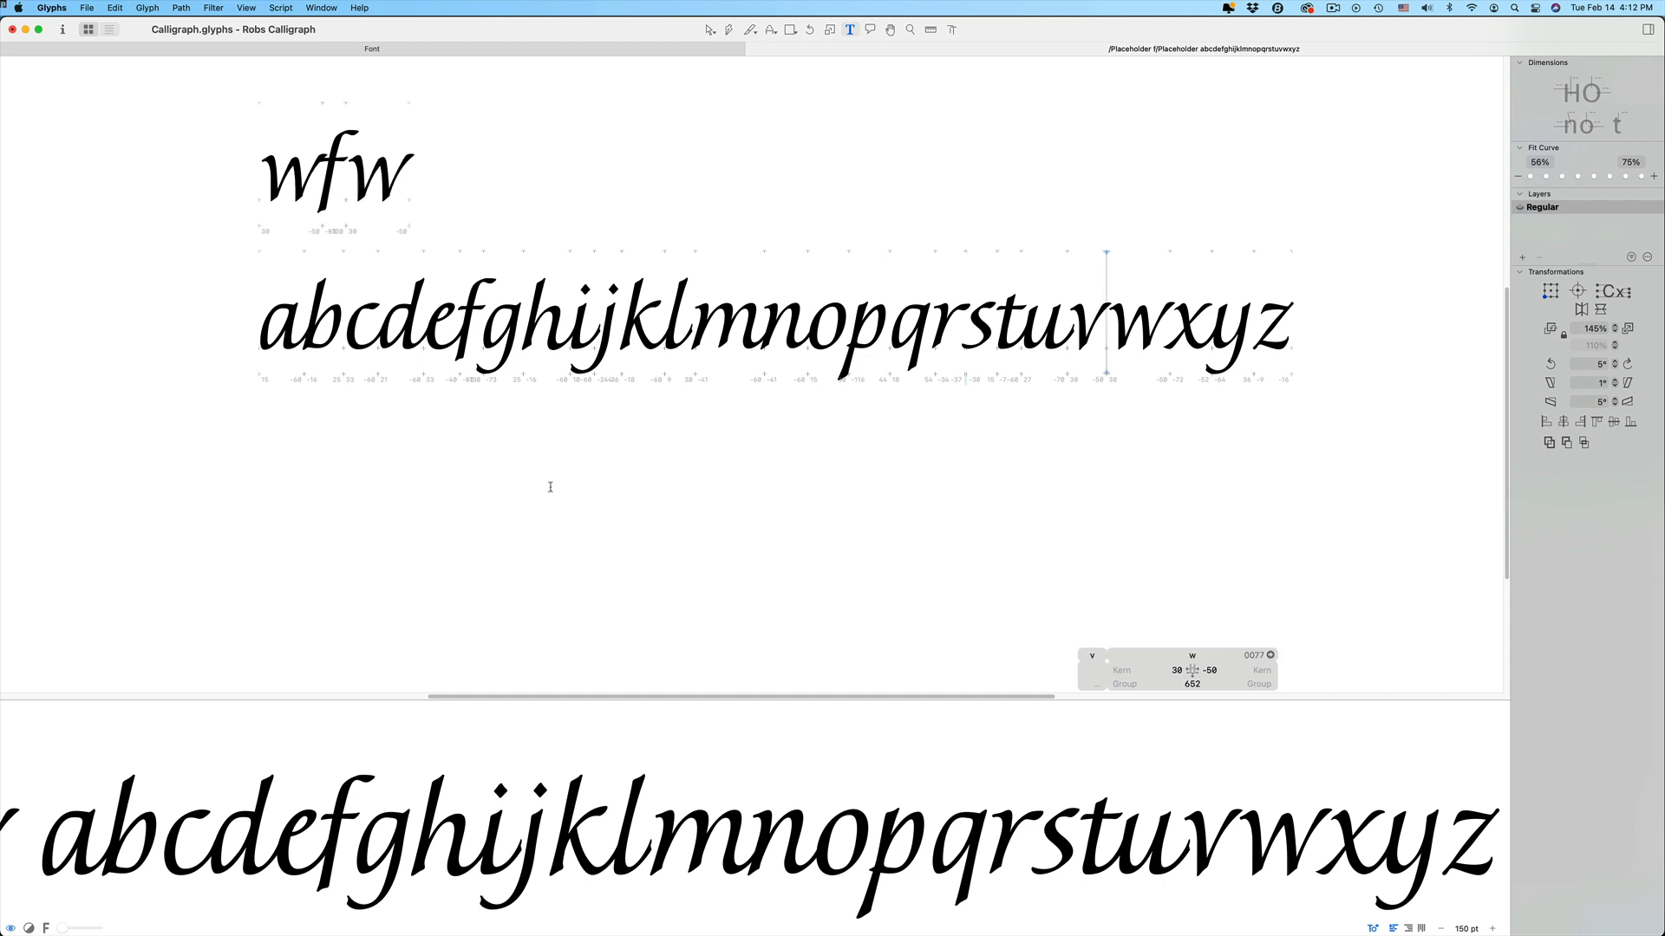
{"action": "key", "text": "Right"}
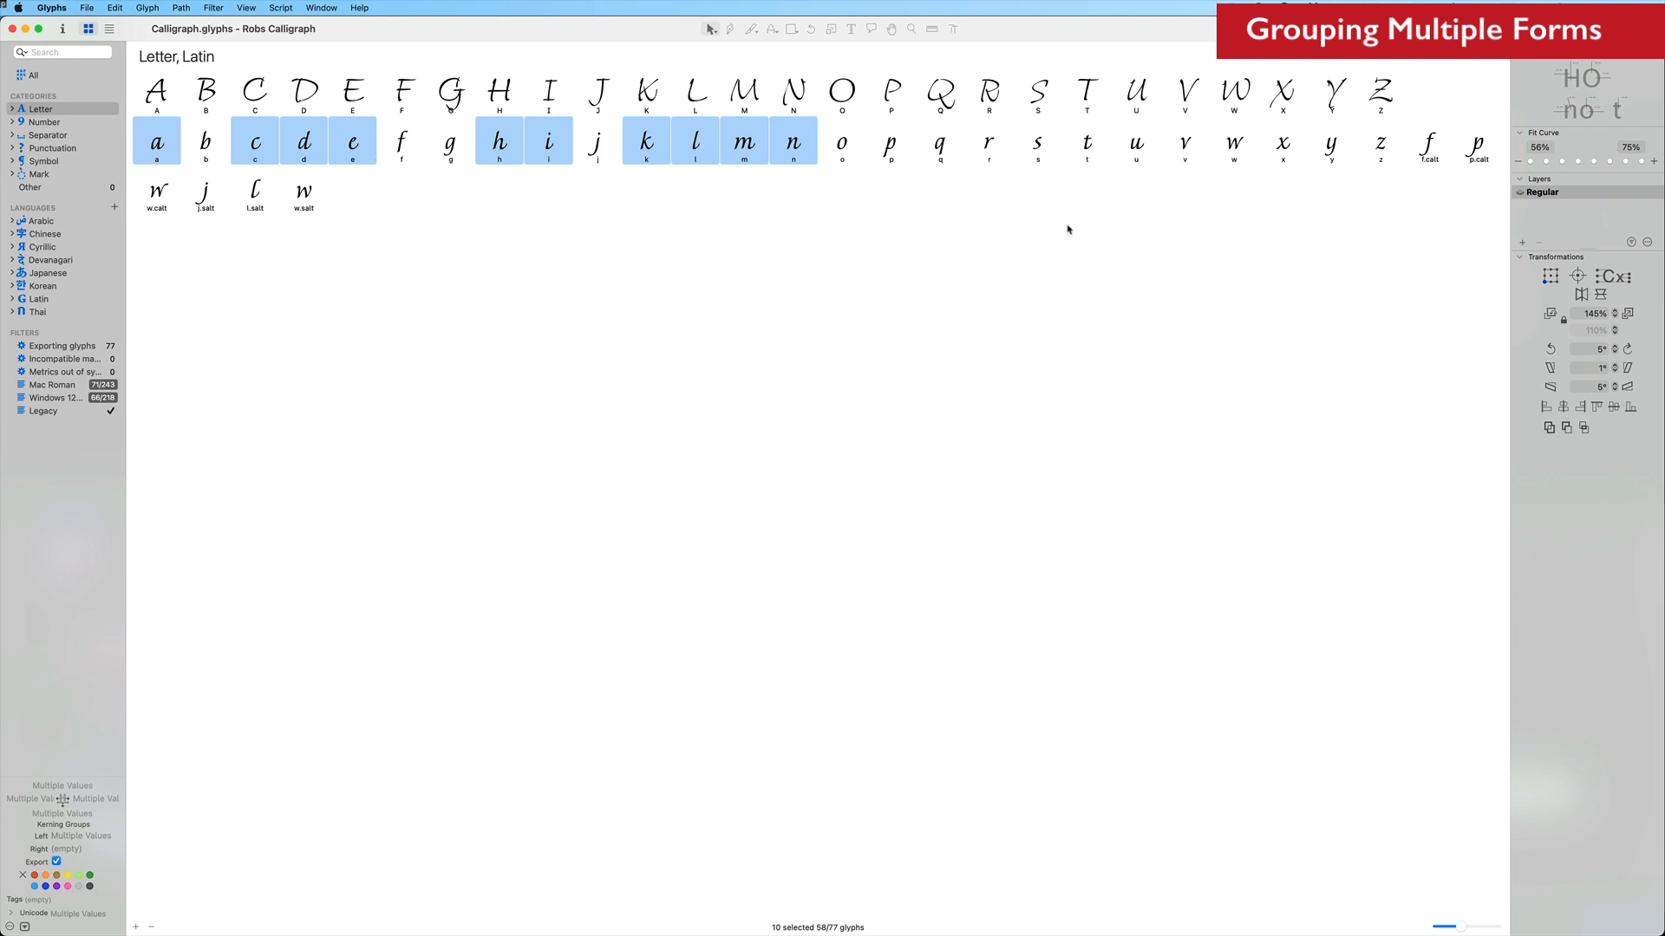
Add u to the selected serifed lowercase letters and check the right sidebearings of a, c, d, e and h in the edit view.
{"action": "left_click", "coordinate": [1138, 141], "text": "super"}
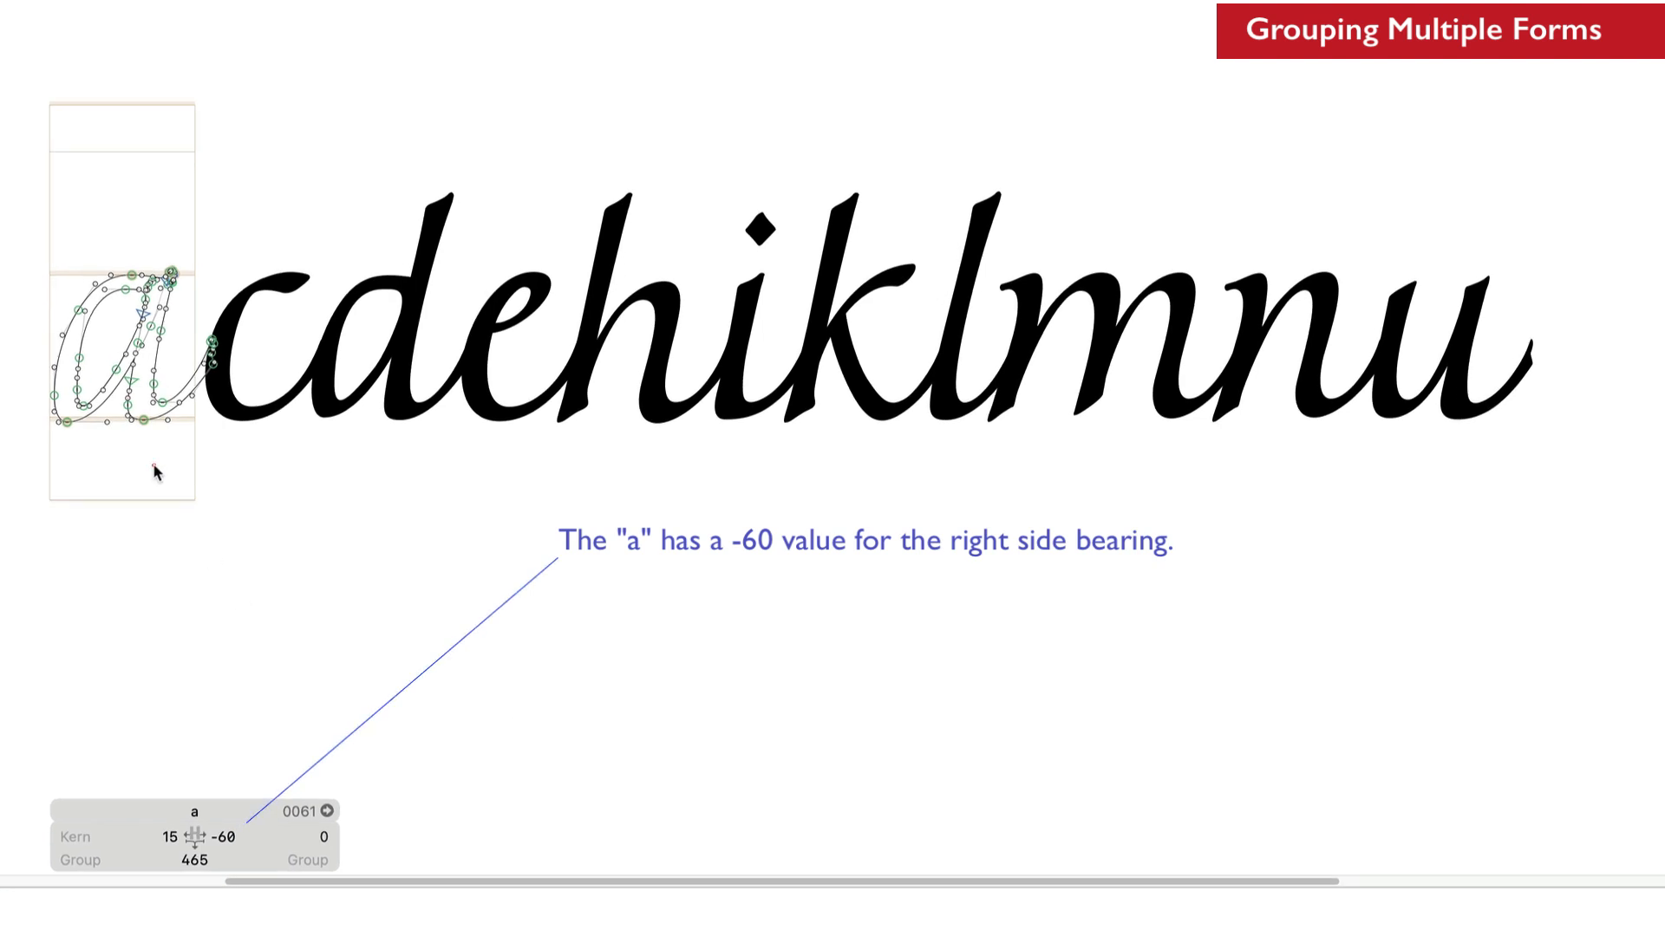
{"action": "left_click", "coordinate": [218, 837]}
{"action": "left_click", "coordinate": [253, 467]}
{"action": "left_click", "coordinate": [361, 464]}
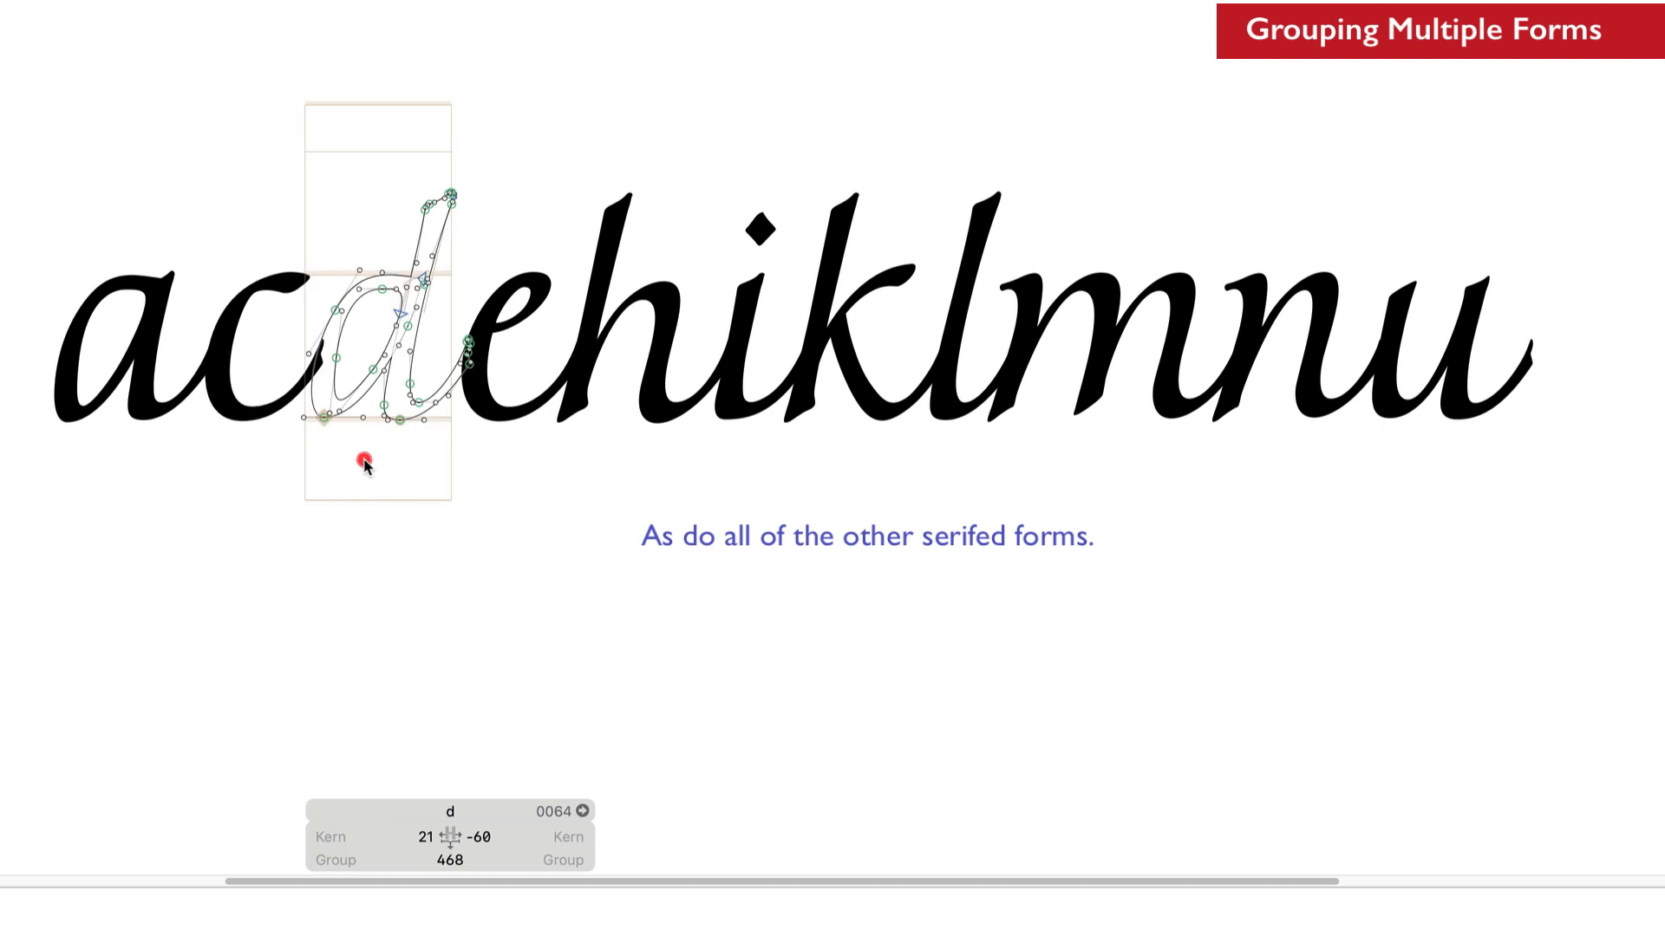
{"action": "left_click", "coordinate": [496, 459]}
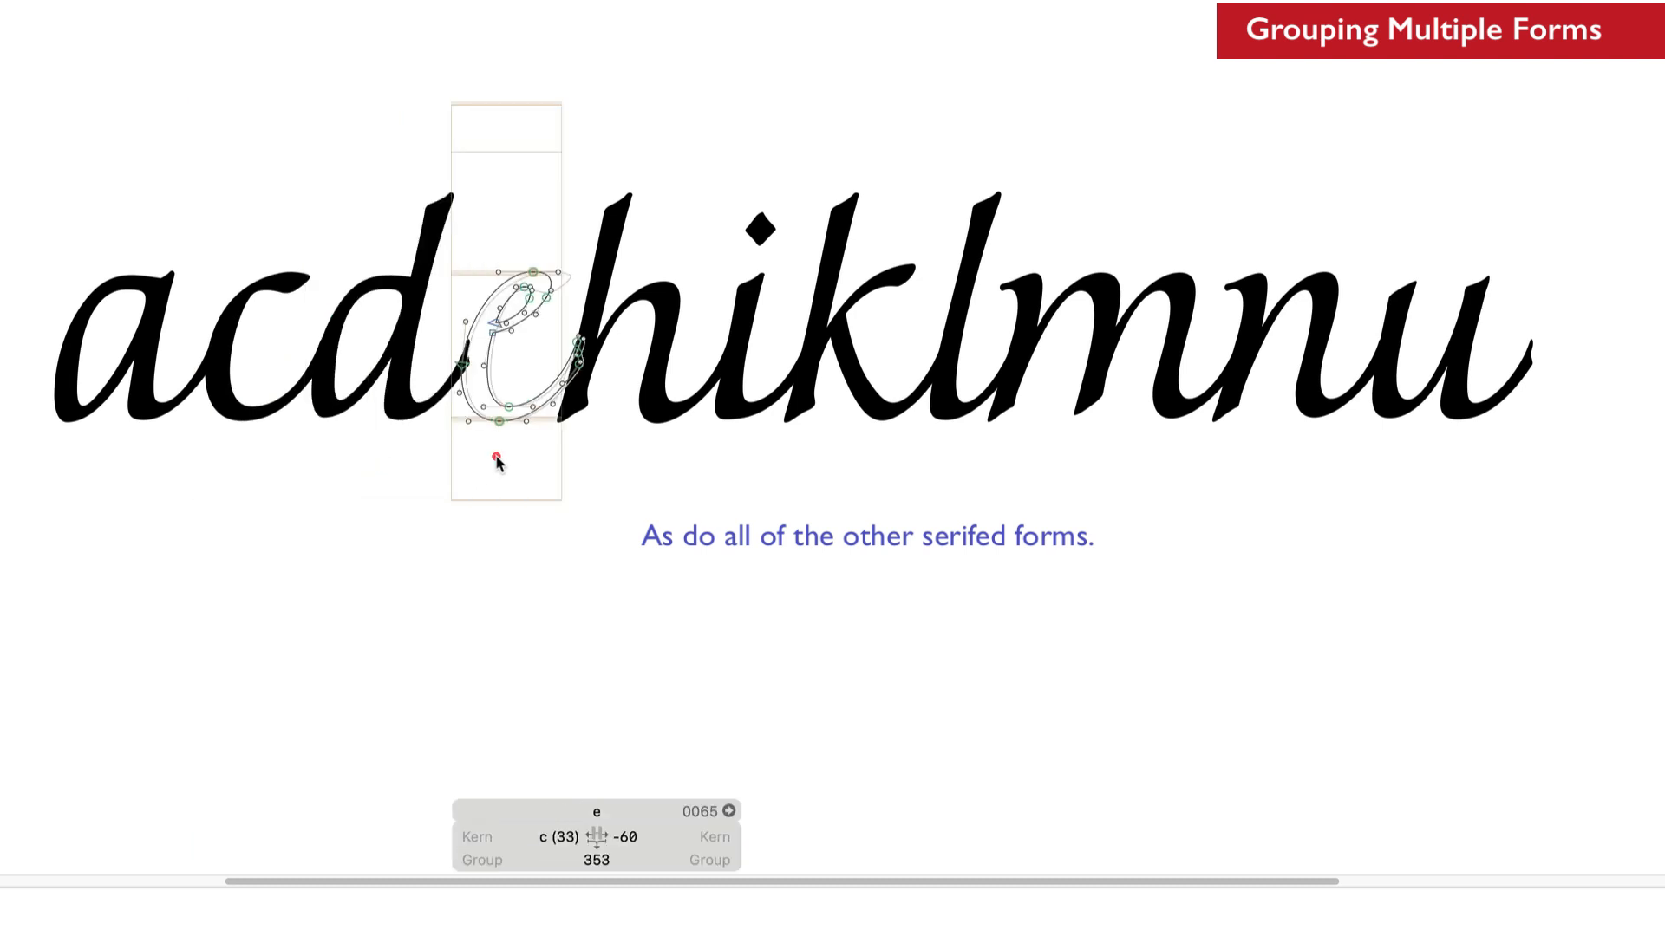
{"action": "left_click", "coordinate": [638, 471]}
{"action": "left_click", "coordinate": [118, 455]}
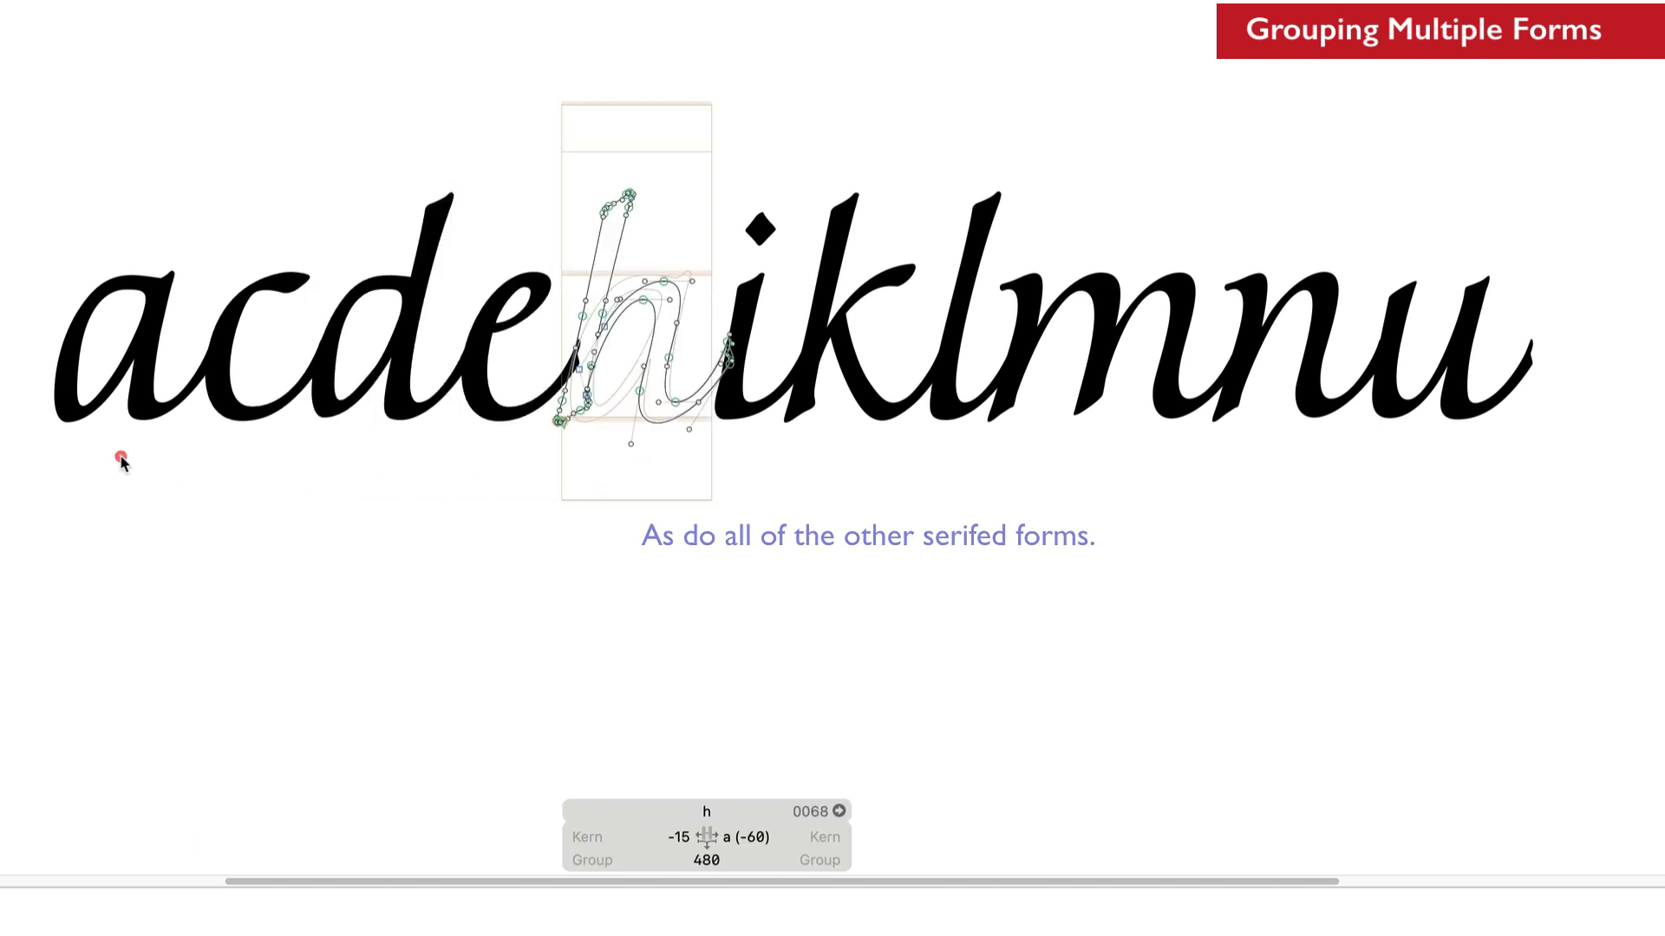
Link the right sidebearings of c and d to the letter a by entering a as their metrics key.
{"action": "left_click", "coordinate": [252, 449]}
{"action": "left_click", "coordinate": [368, 836]}
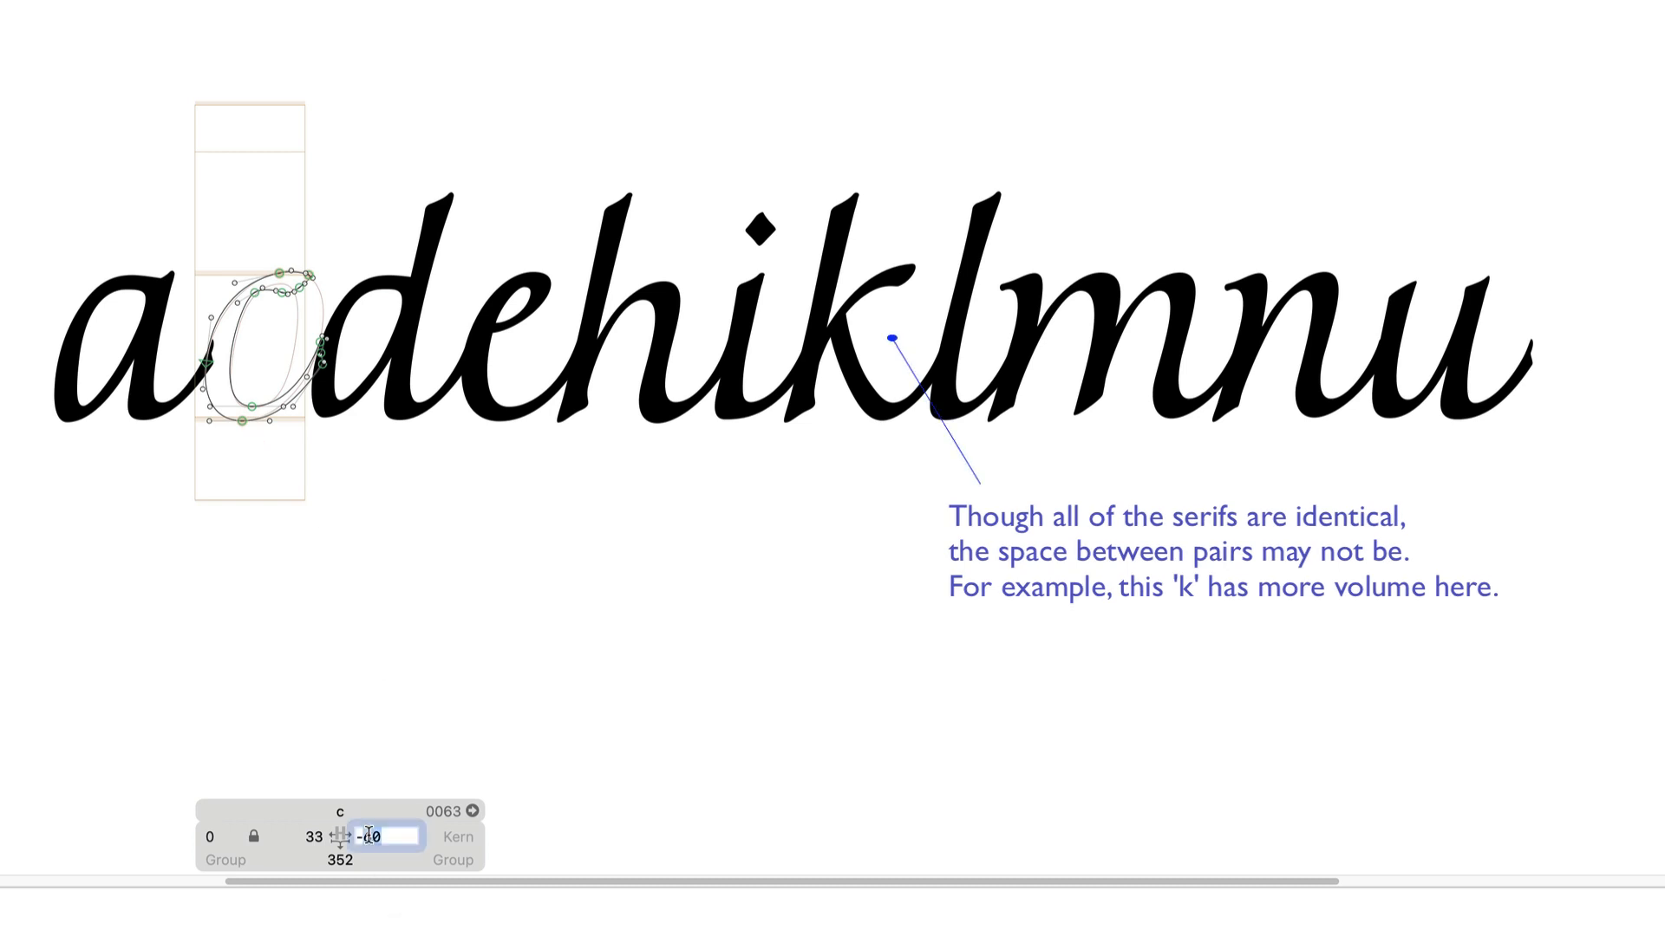
{"action": "type", "text": "a"}
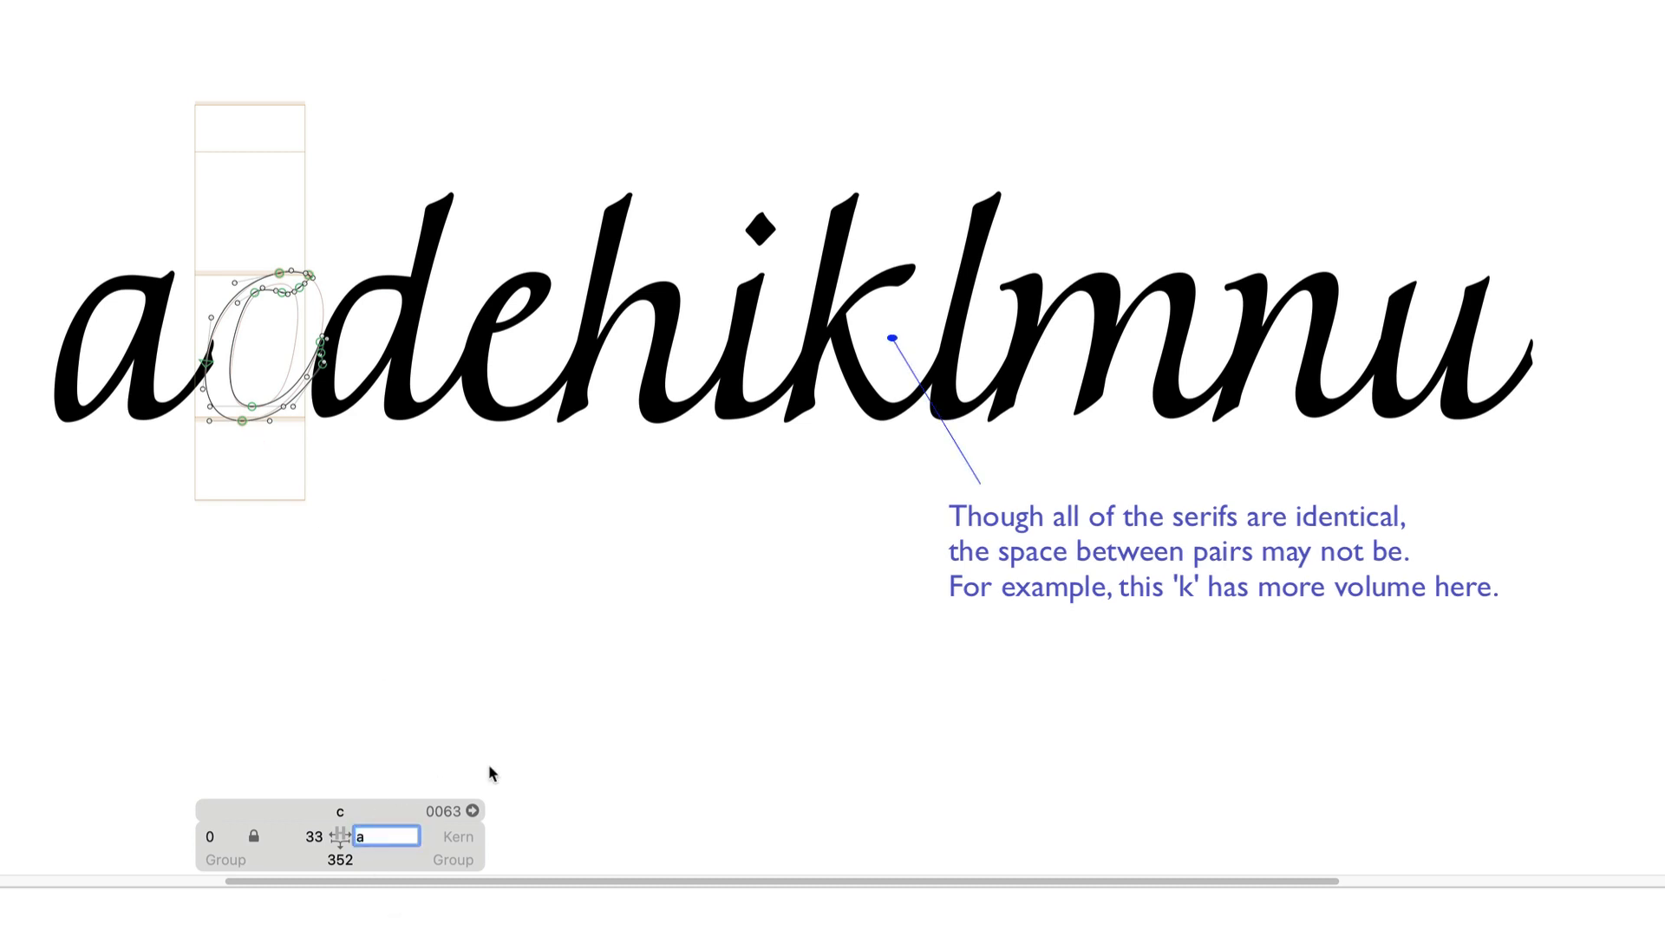
{"action": "left_click", "coordinate": [404, 464]}
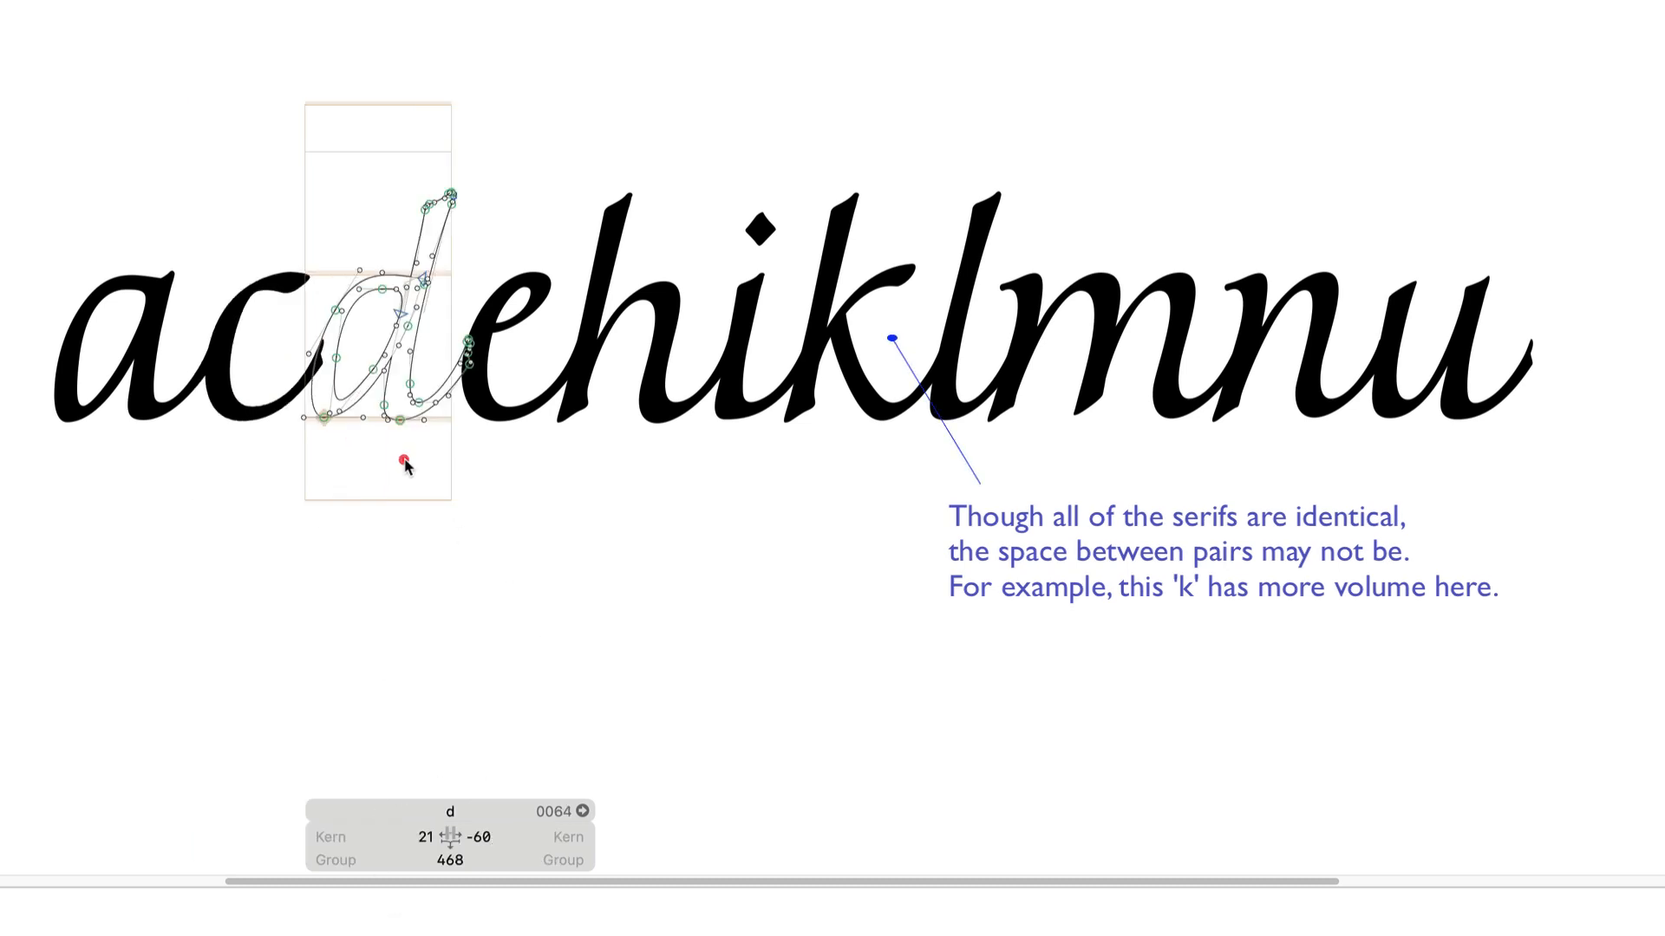
{"action": "left_click", "coordinate": [475, 833]}
{"action": "key", "text": "Tab"}
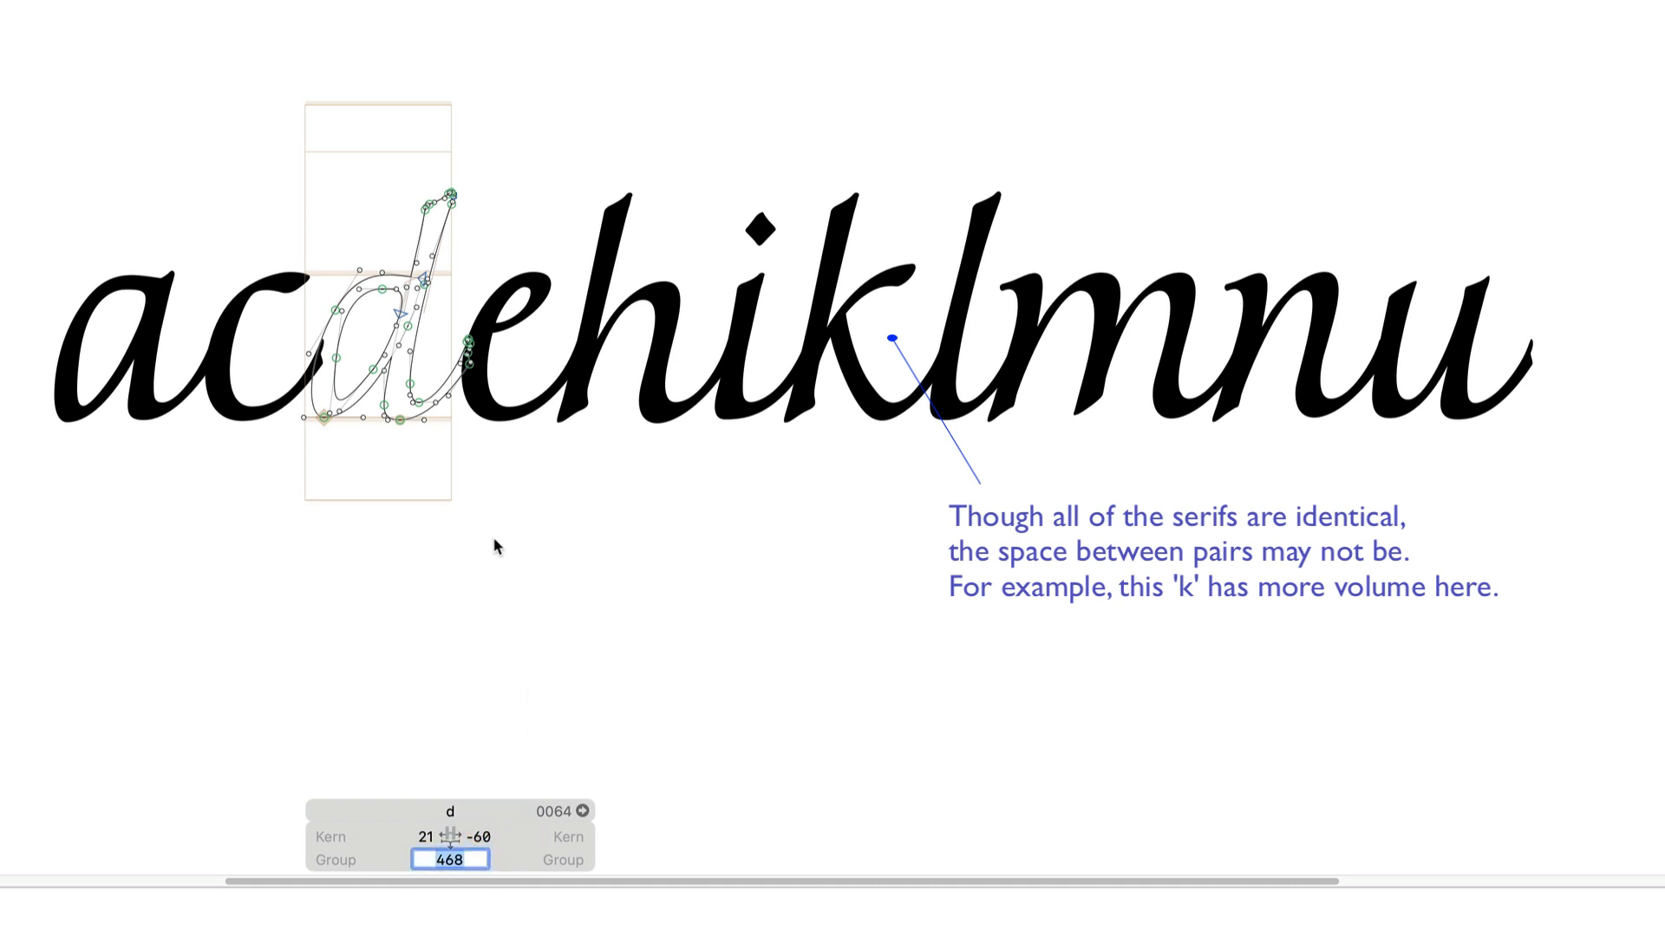
{"action": "key", "text": "shift+Tab"}
{"action": "type", "text": "a"}
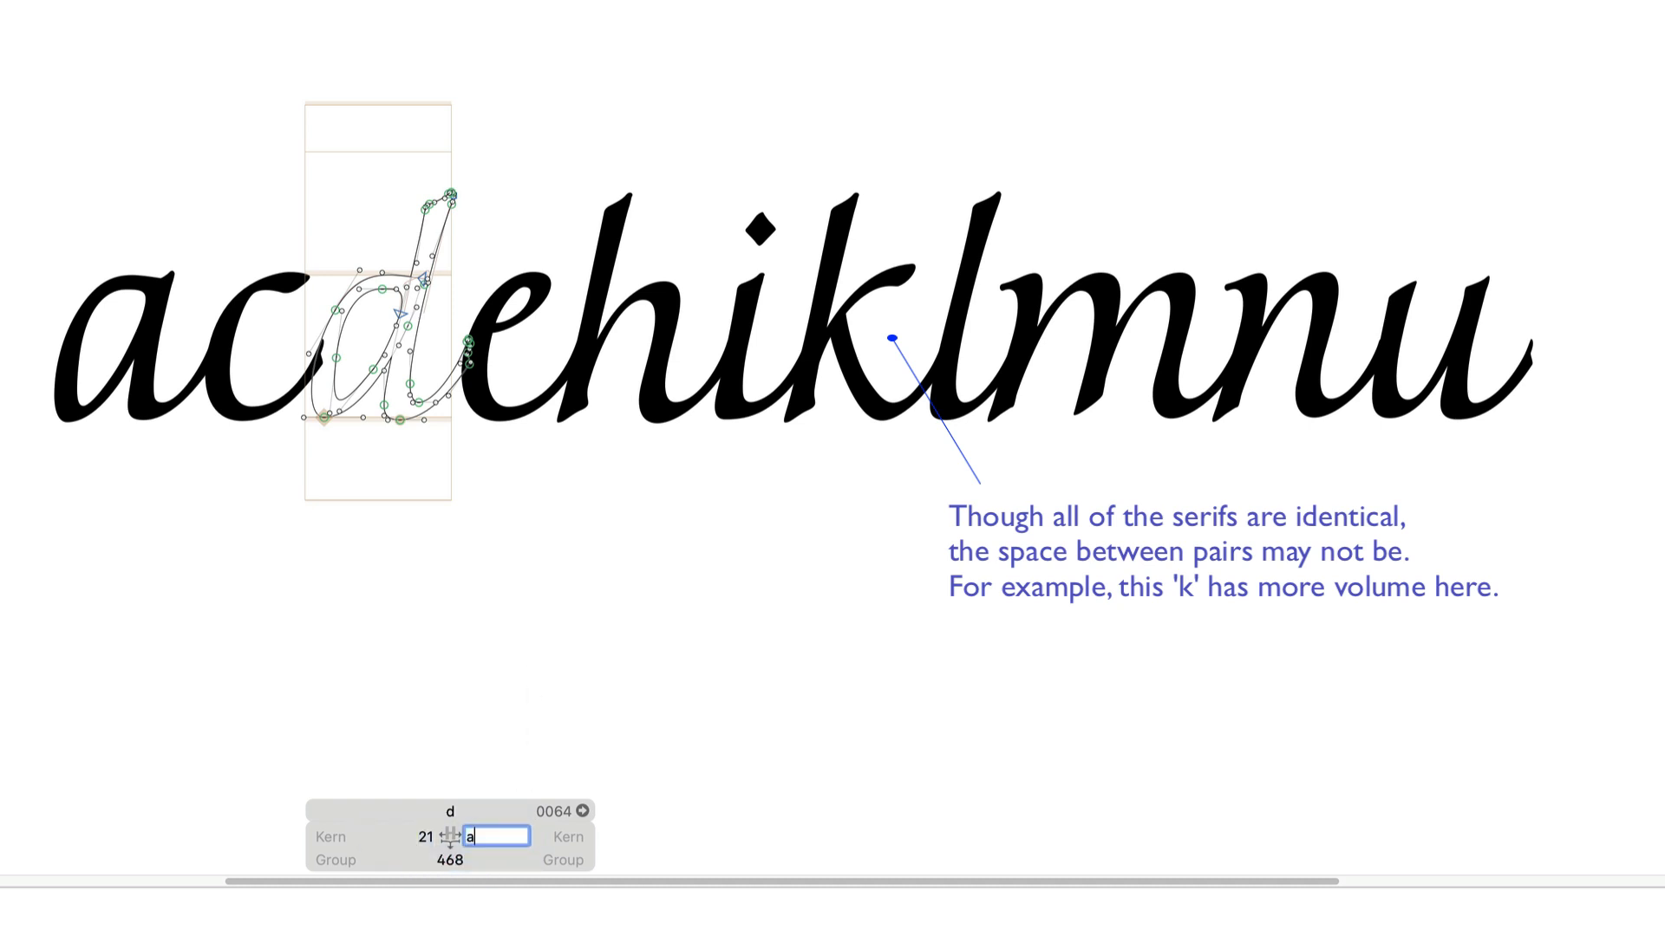
Link the right sidebearings of e, i and the remaining serifed letters through u to the letter a.
{"action": "left_click", "coordinate": [517, 429]}
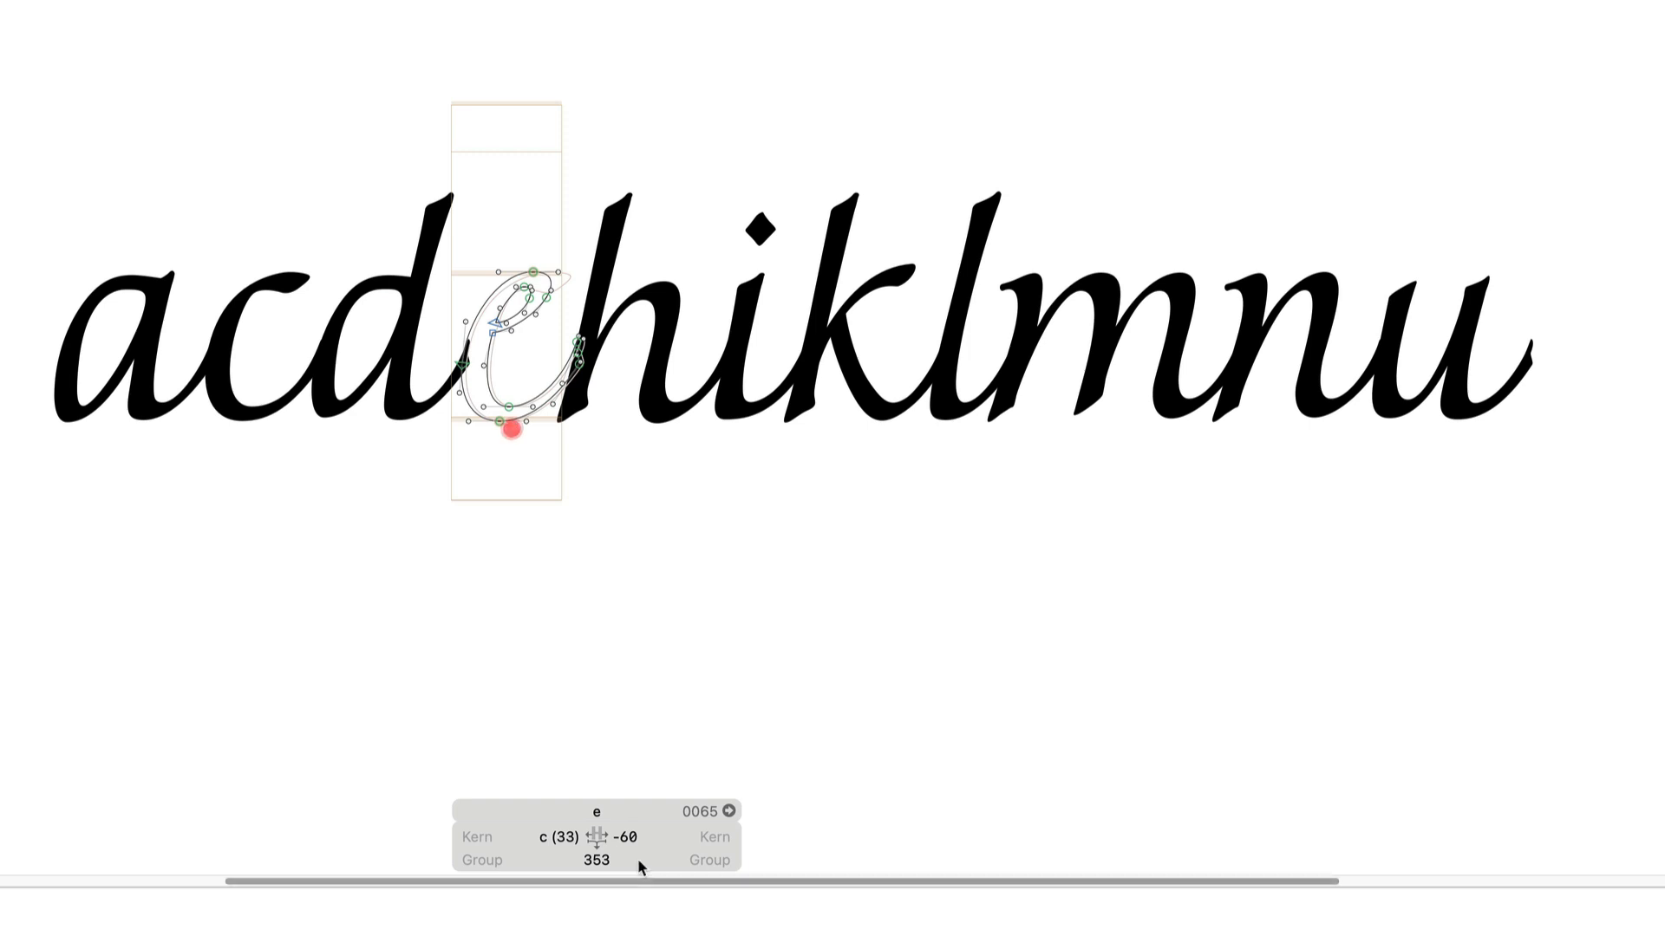
{"action": "left_click", "coordinate": [634, 835]}
{"action": "type", "text": "a"}
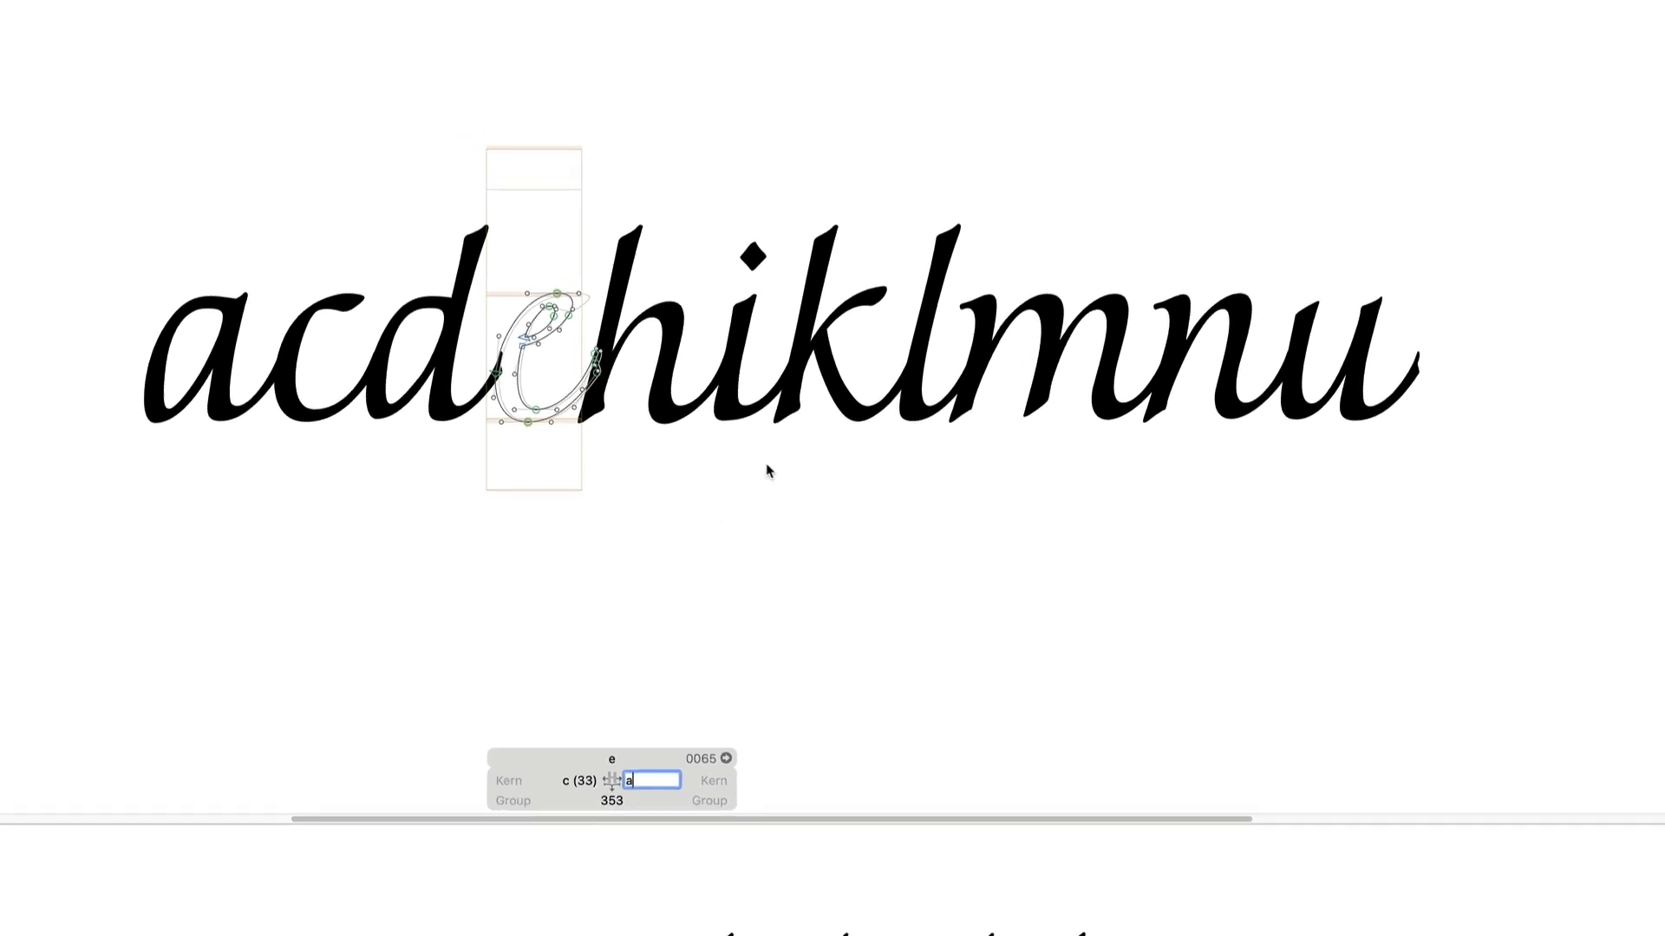
{"action": "double_click", "coordinate": [722, 428]}
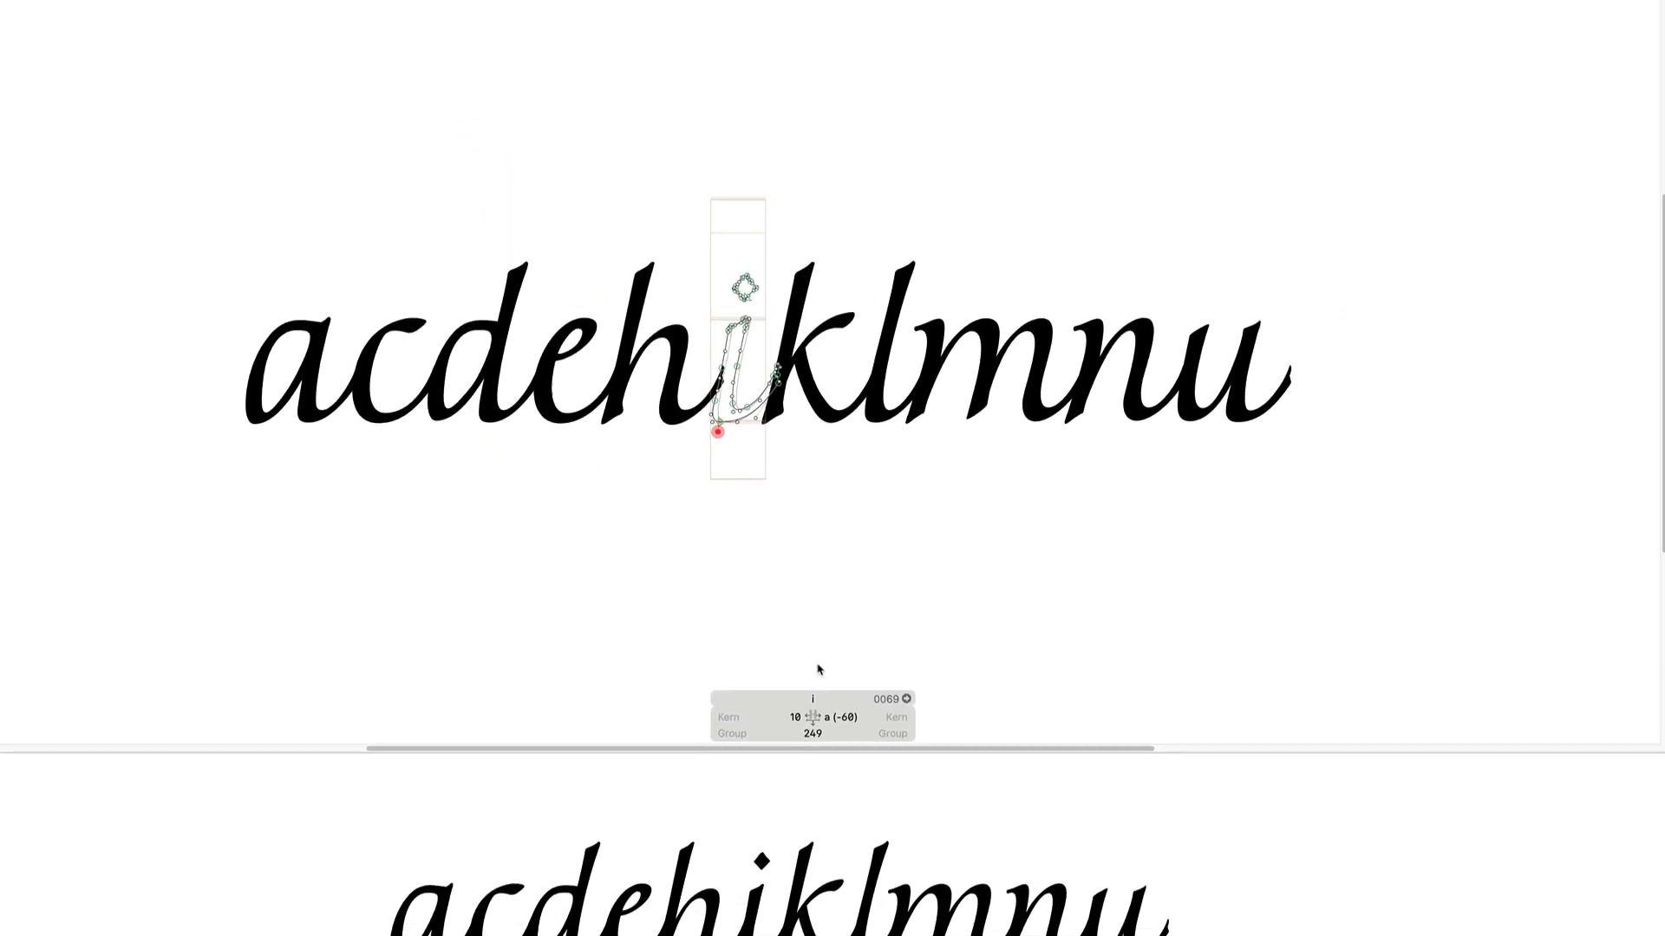
{"action": "left_click", "coordinate": [878, 779]}
{"action": "type", "text": "a"}
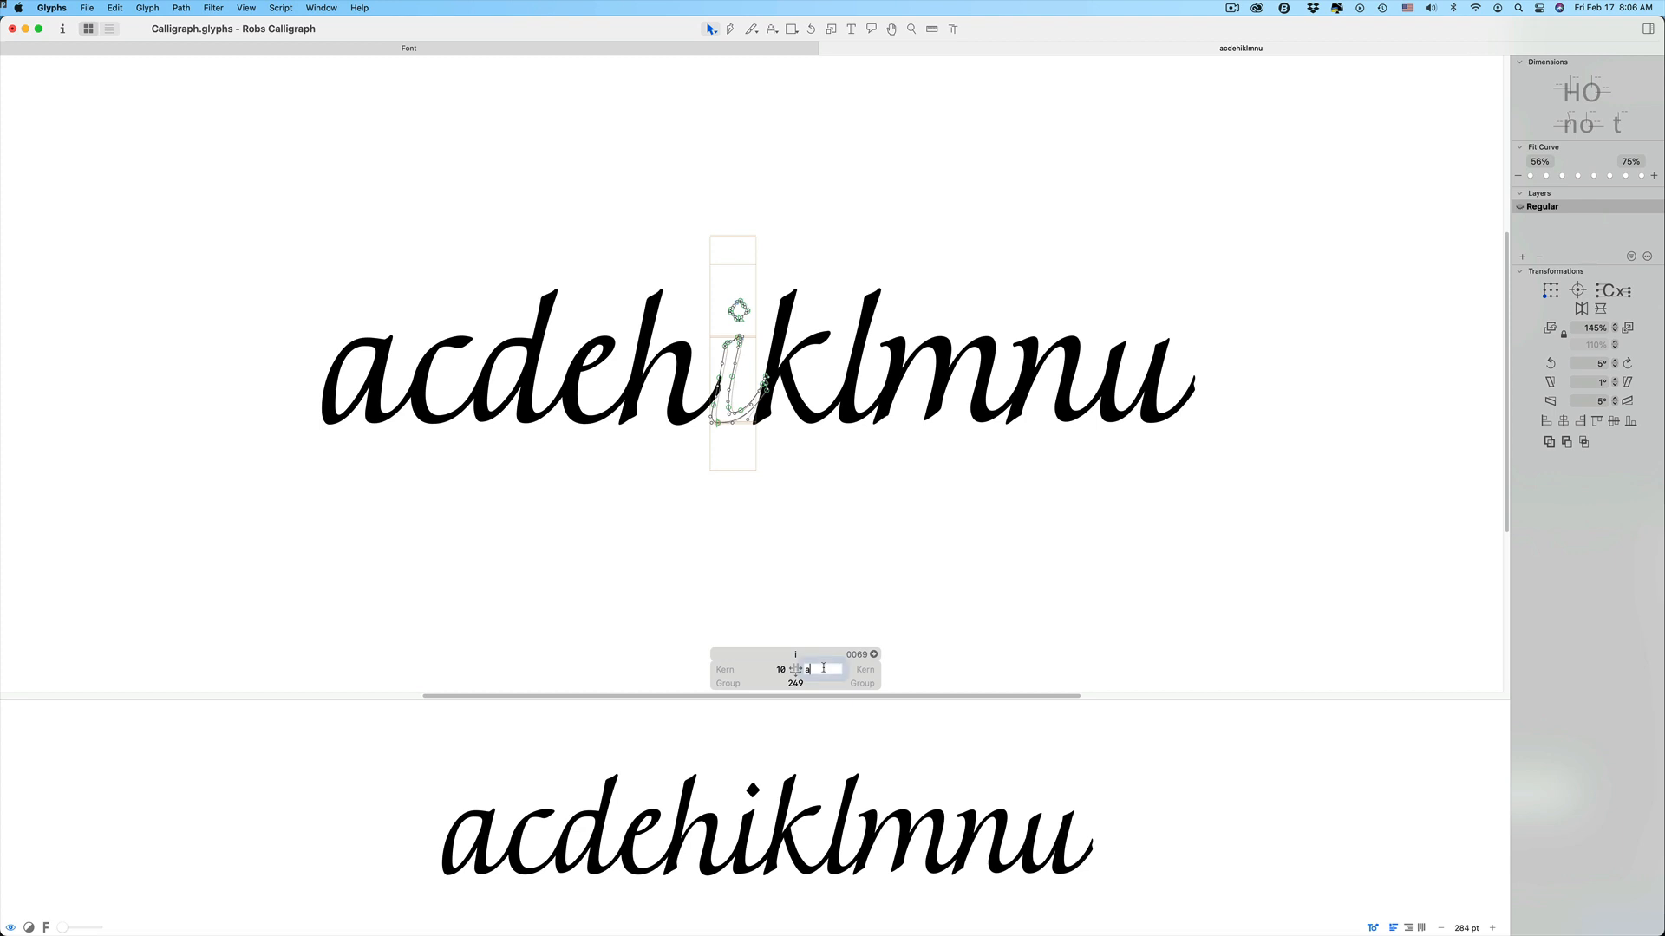
{"action": "left_click", "coordinate": [823, 670]}
{"action": "double_click", "coordinate": [782, 423]}
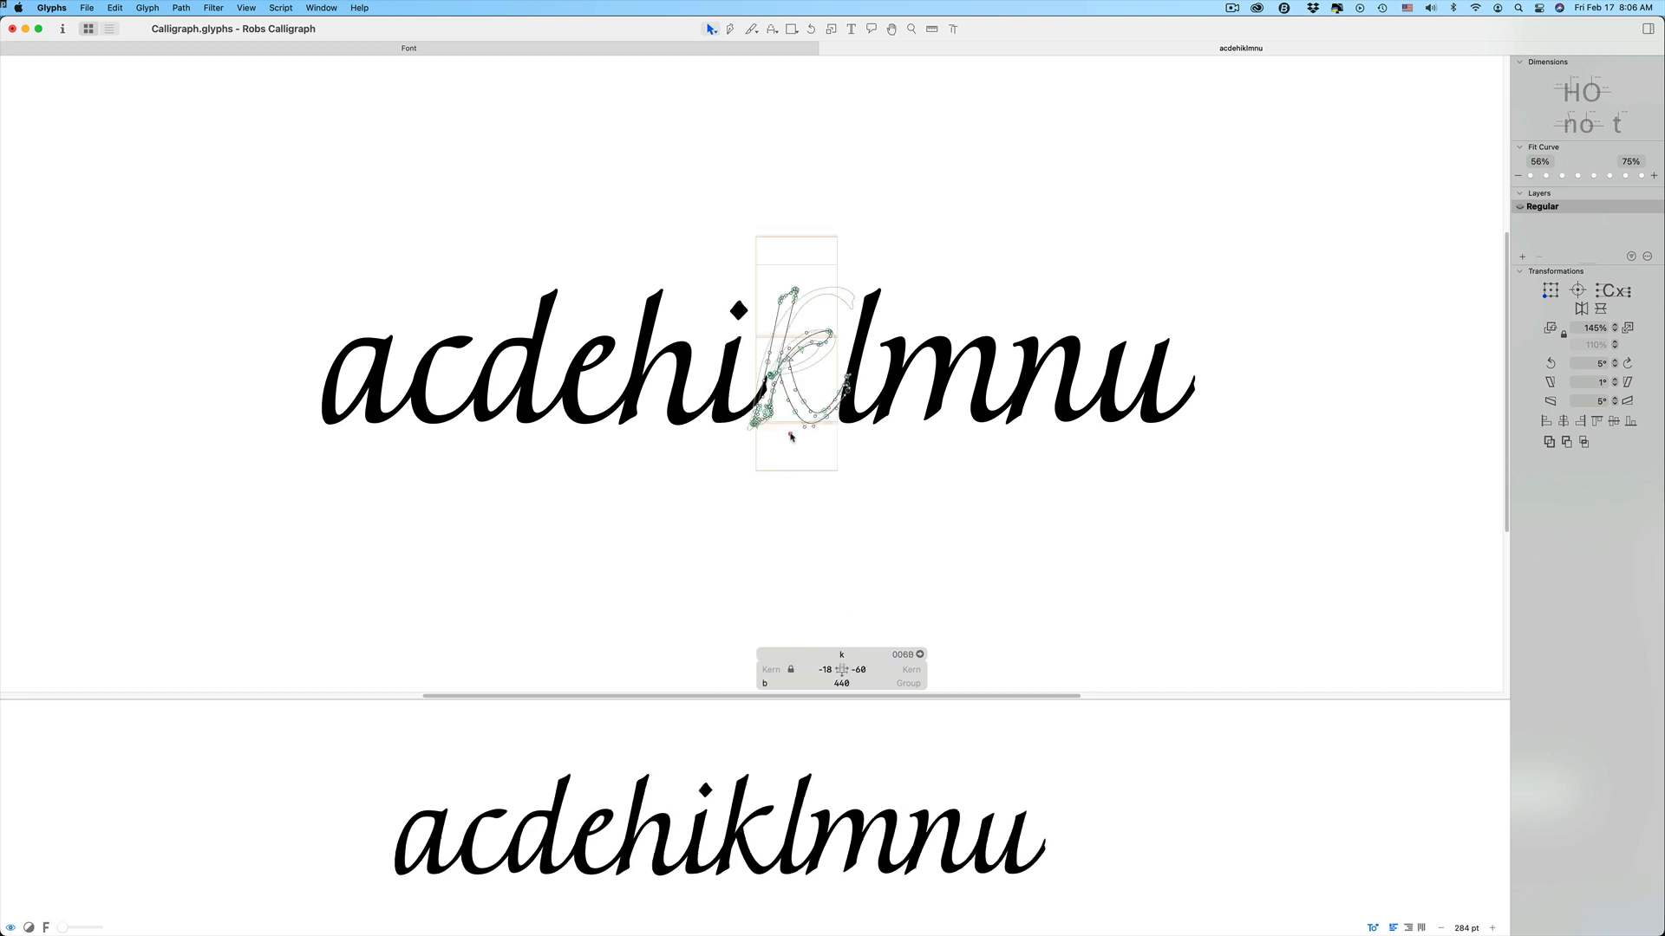
{"action": "left_click", "coordinate": [827, 473]}
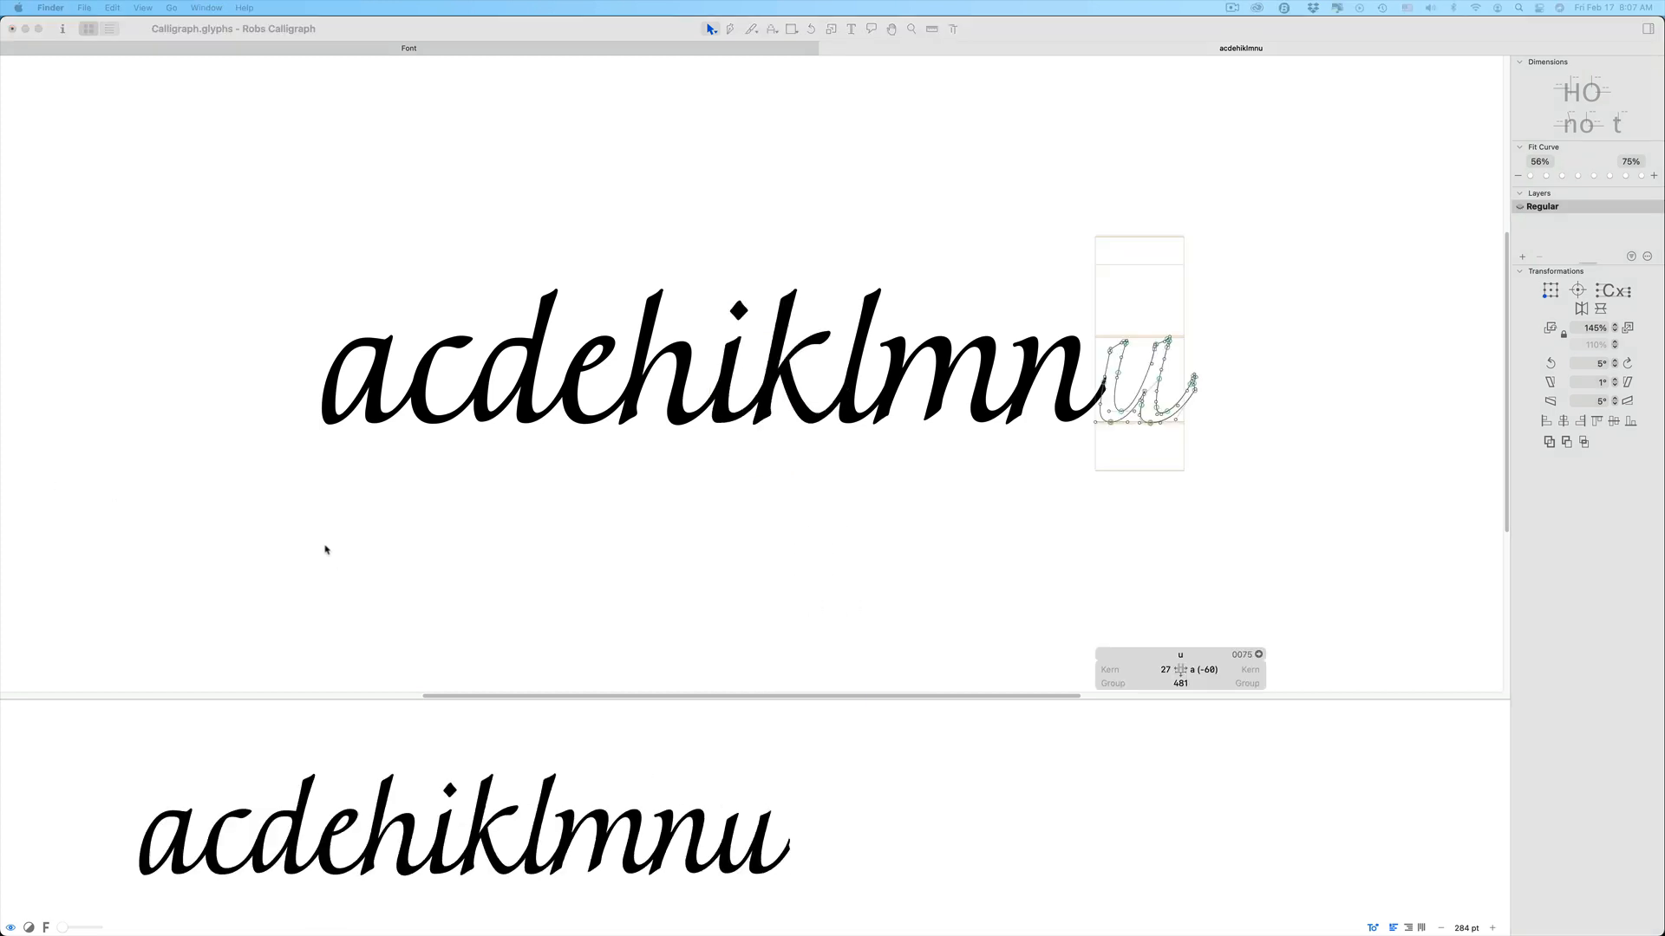
Set the right sidebearing of the letter a to 100.
{"action": "double_click", "coordinate": [350, 446]}
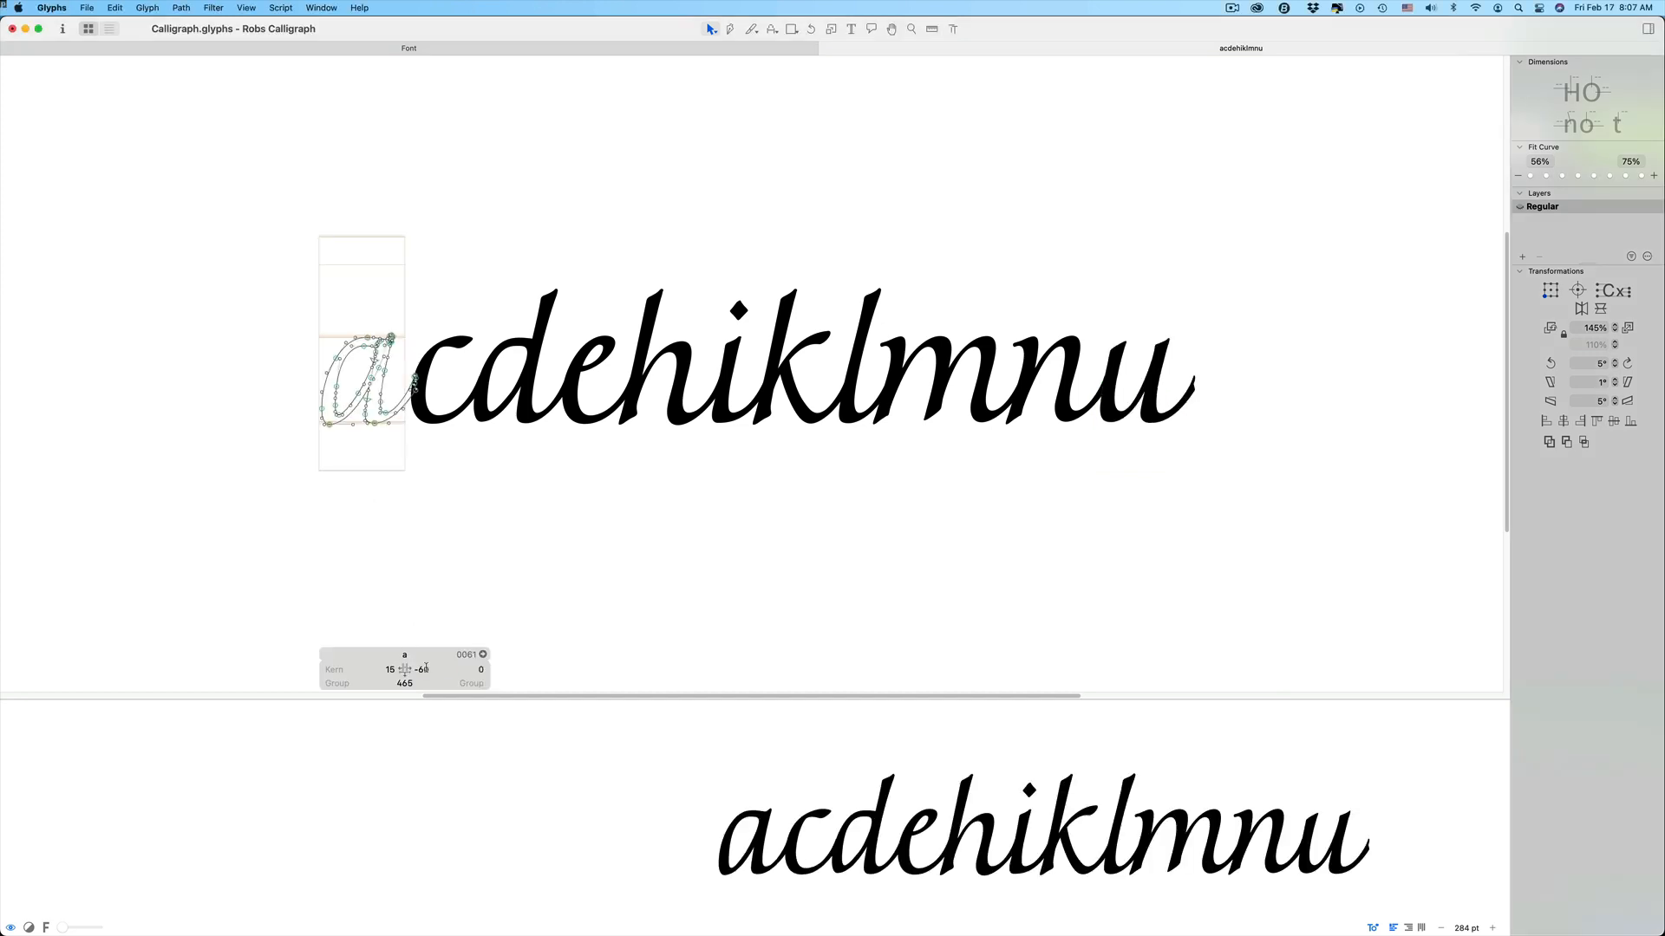
{"action": "left_click", "coordinate": [425, 669]}
{"action": "type", "text": "100"}
{"action": "key", "text": "Return"}
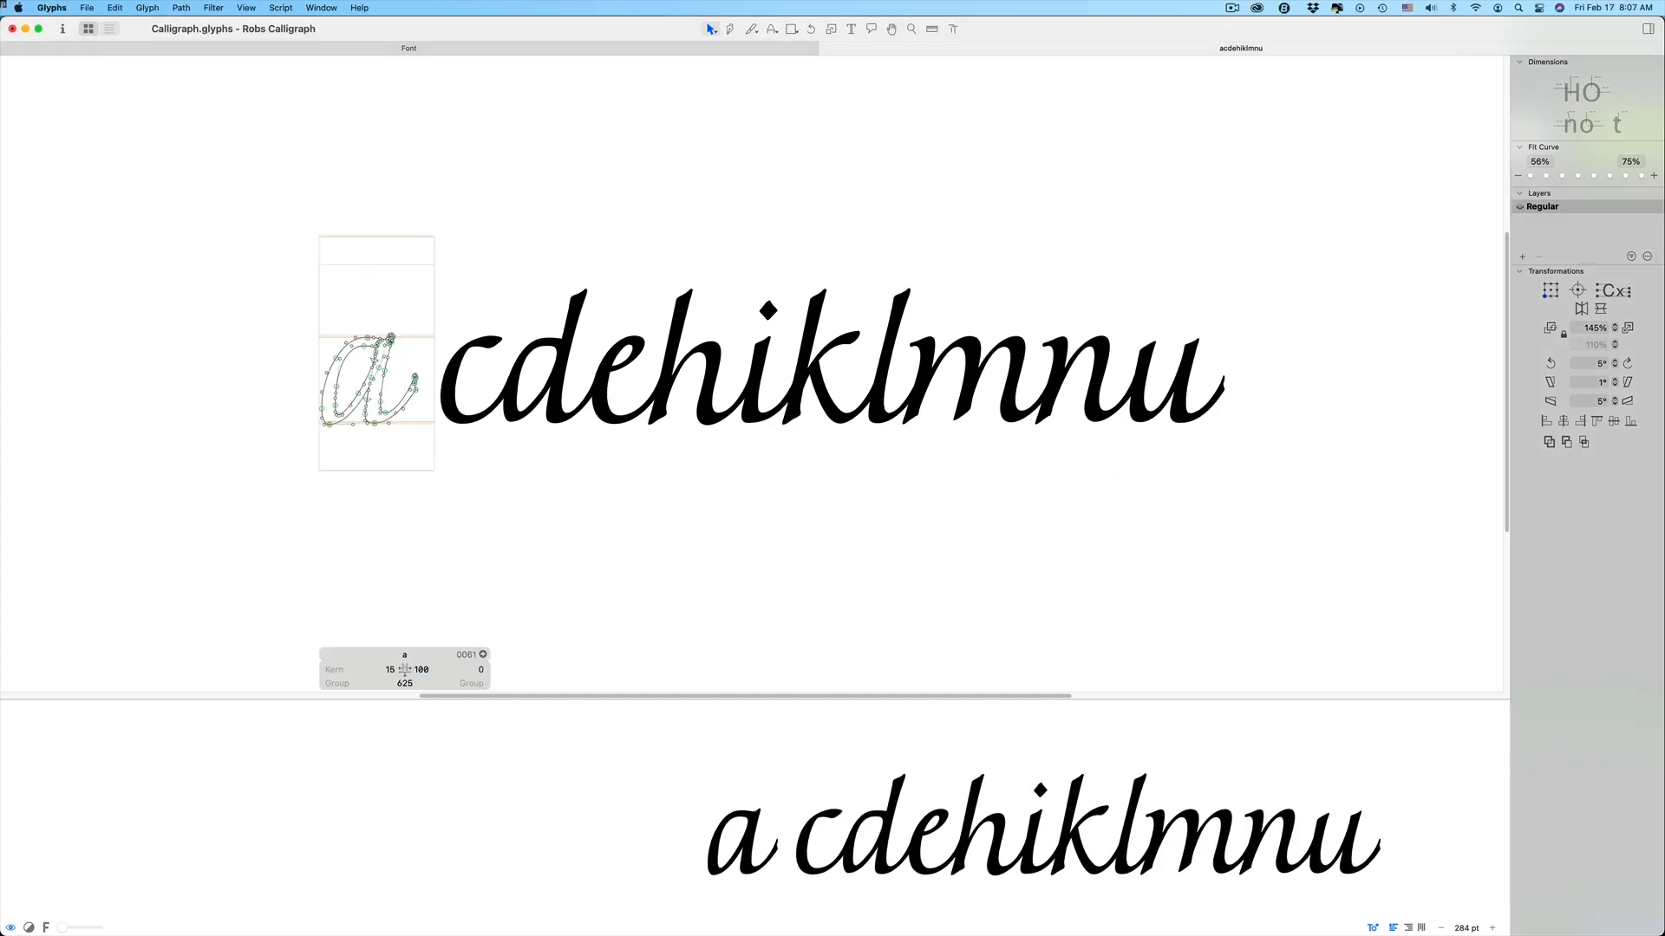
Inspect the linked sidebearing of d, update the metrics of the selected letters in the font overview, and return to the edit view.
{"action": "double_click", "coordinate": [537, 446]}
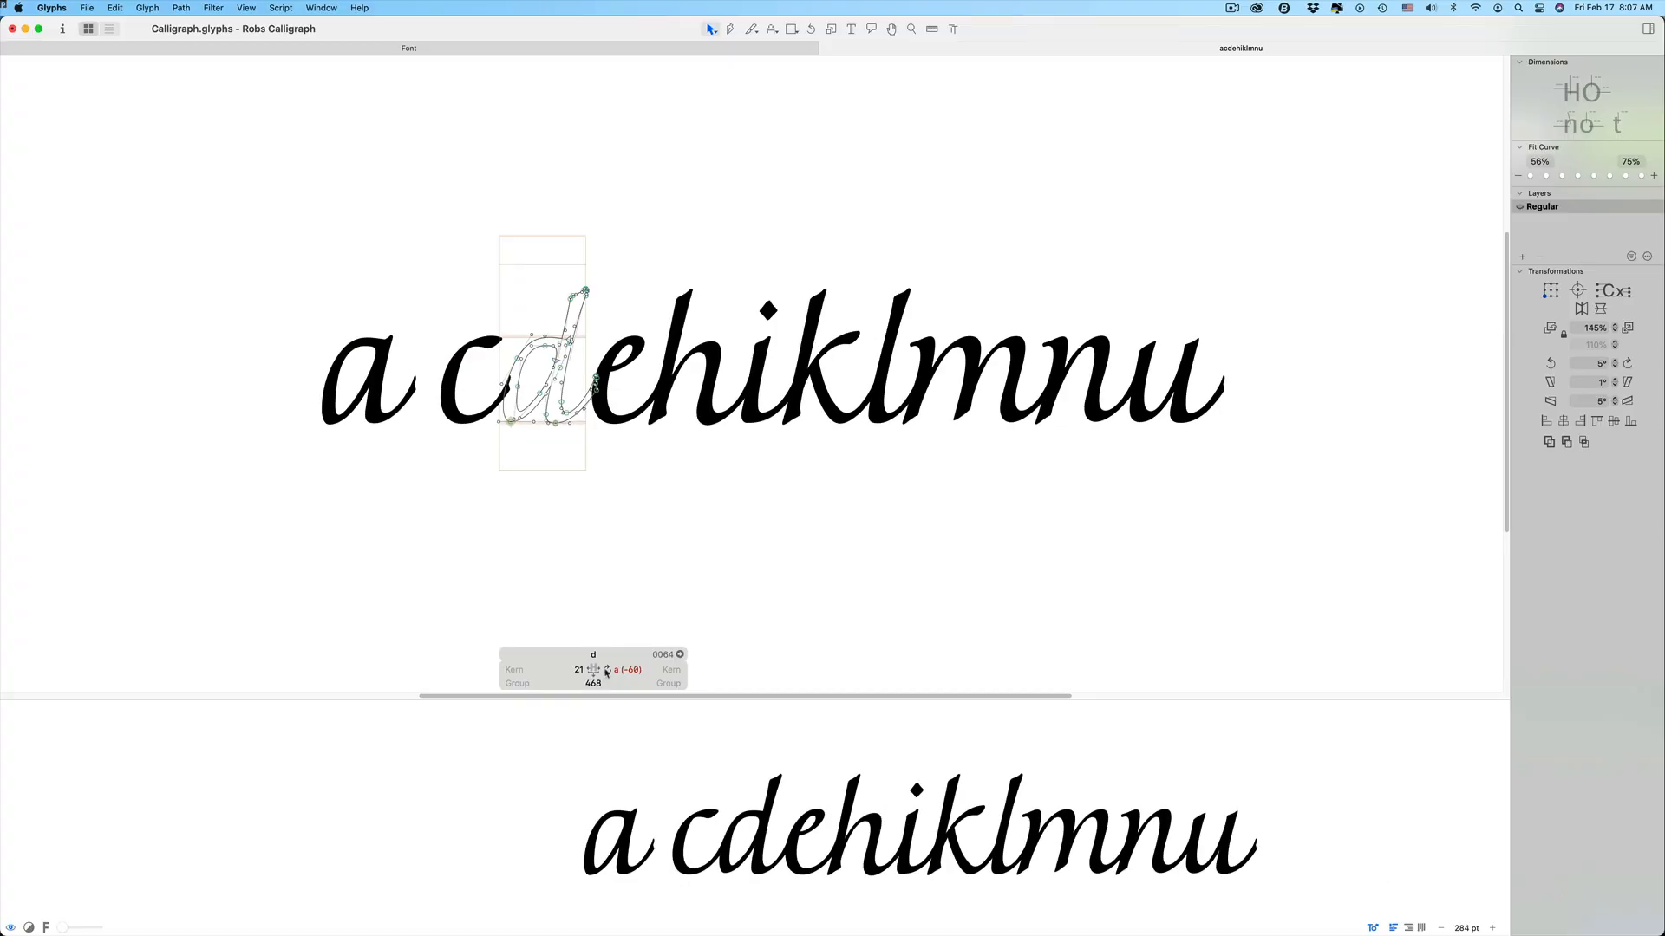
{"action": "left_click", "coordinate": [756, 47]}
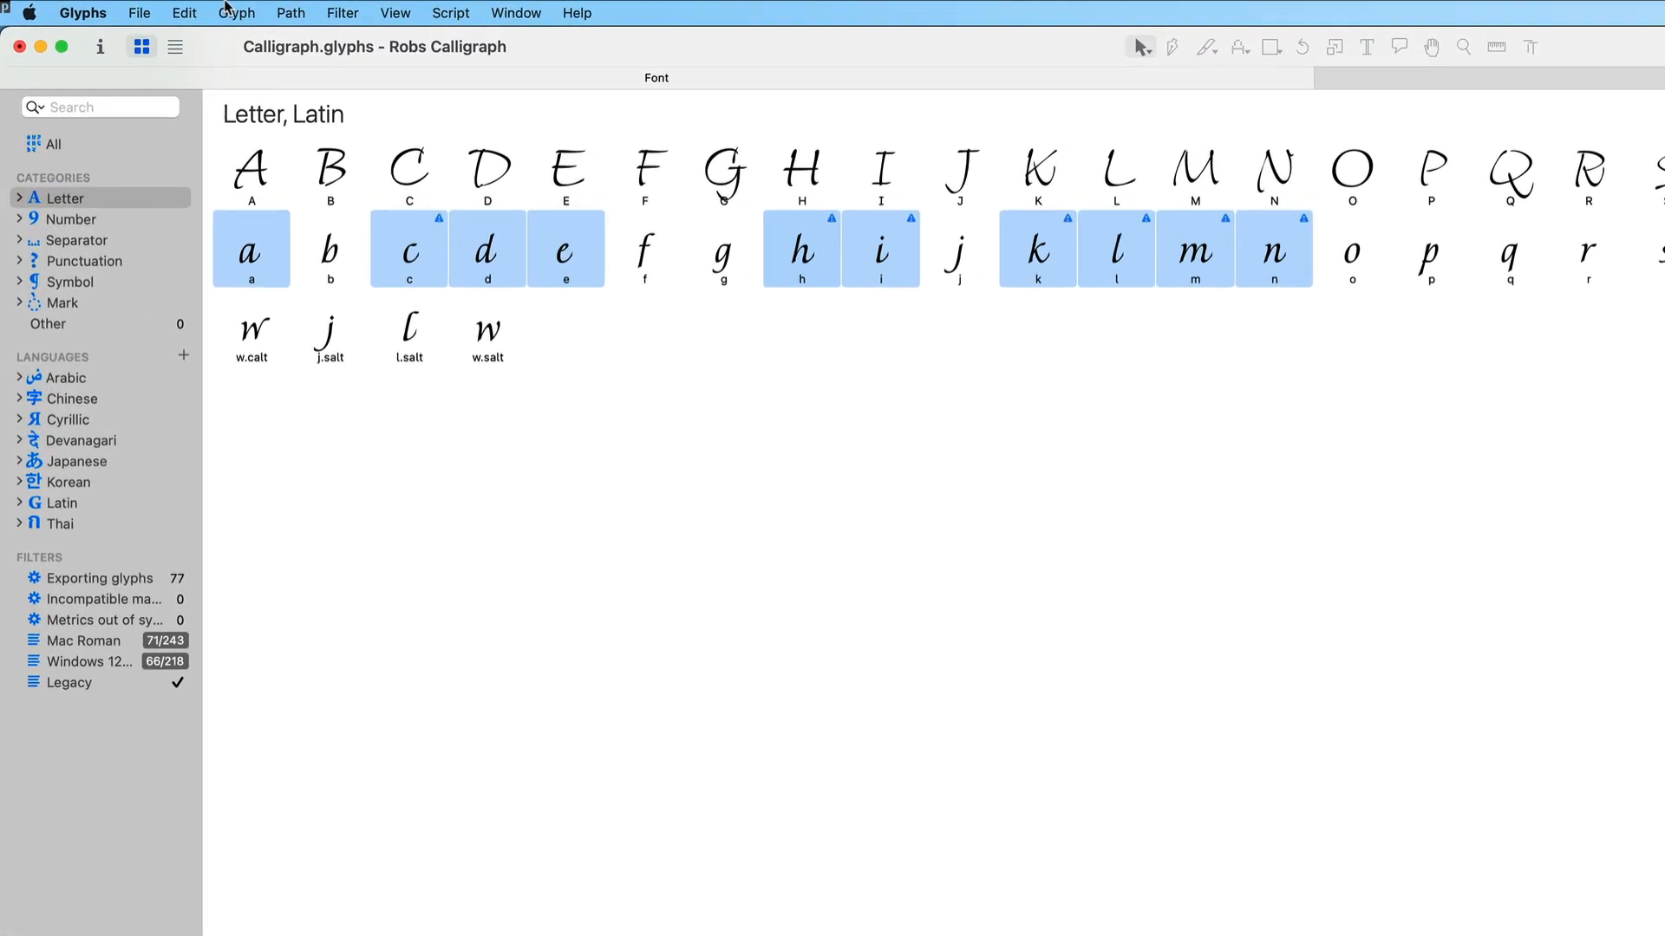
{"action": "left_click", "coordinate": [256, 7]}
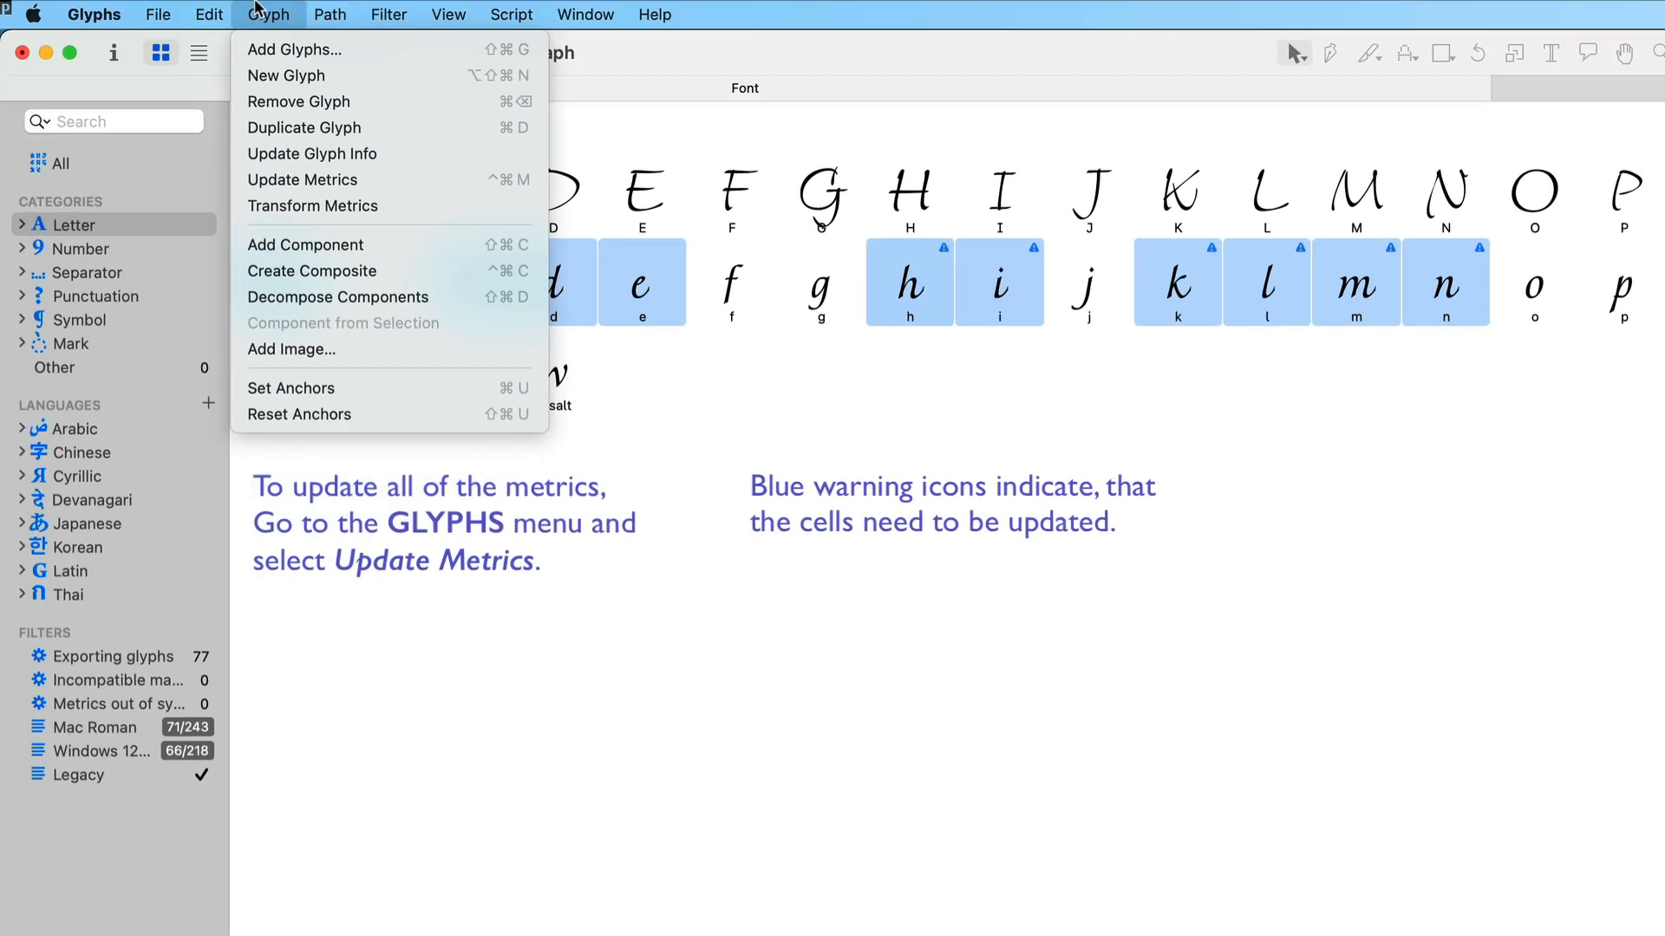
{"action": "left_click", "coordinate": [307, 180]}
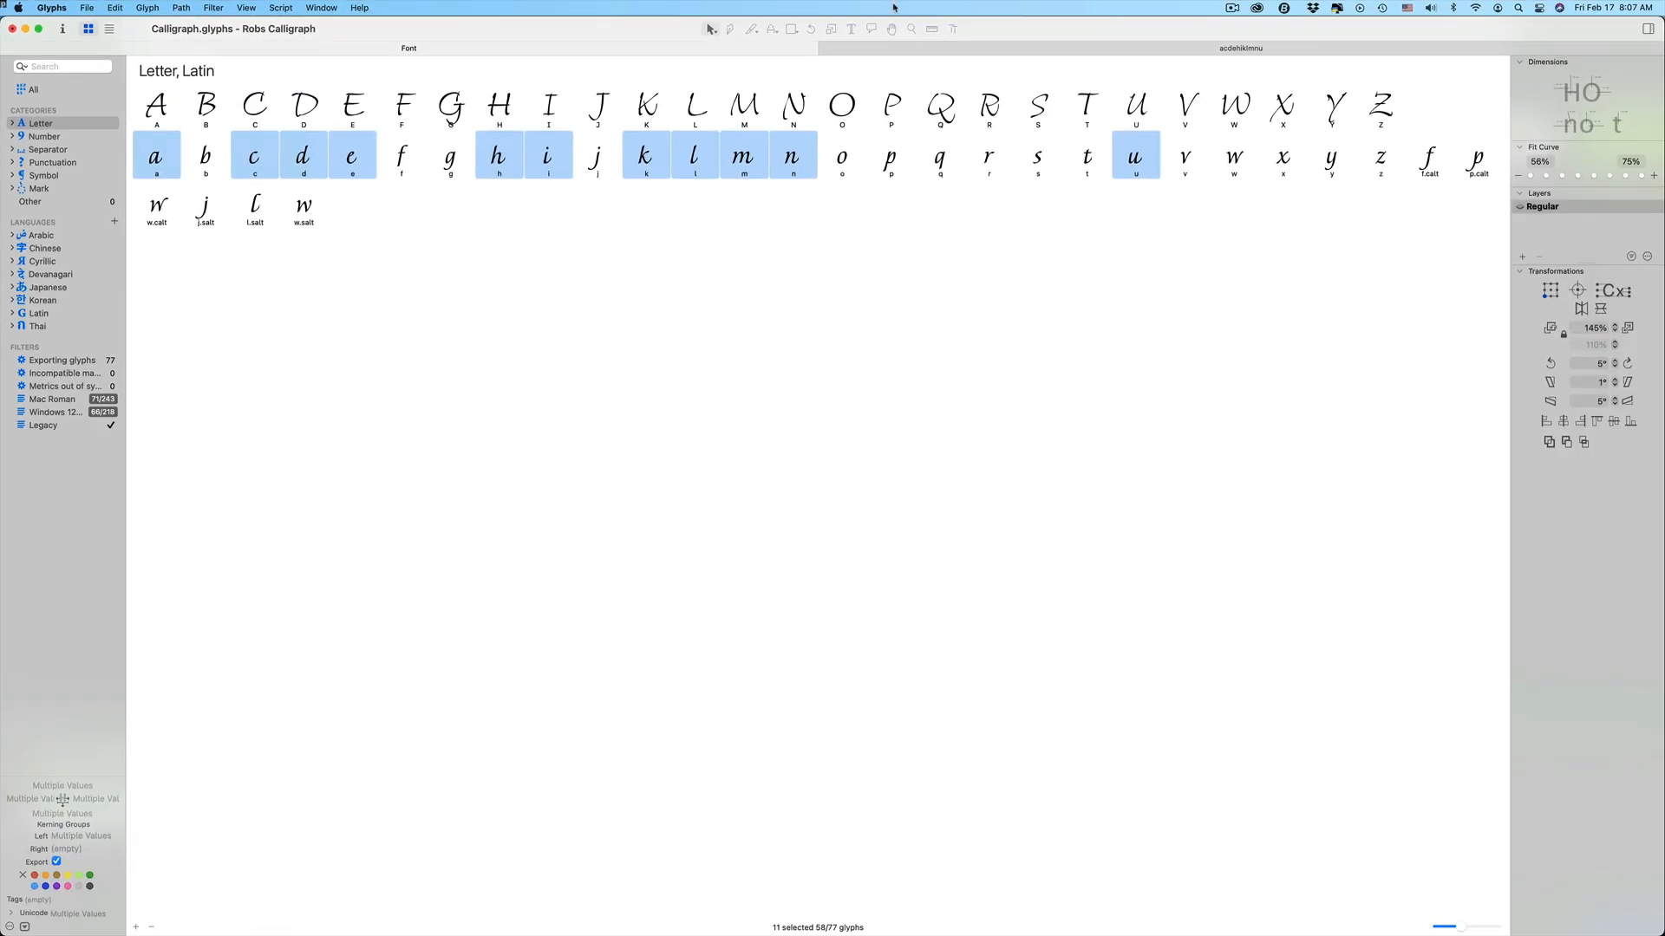
{"action": "left_click", "coordinate": [909, 50]}
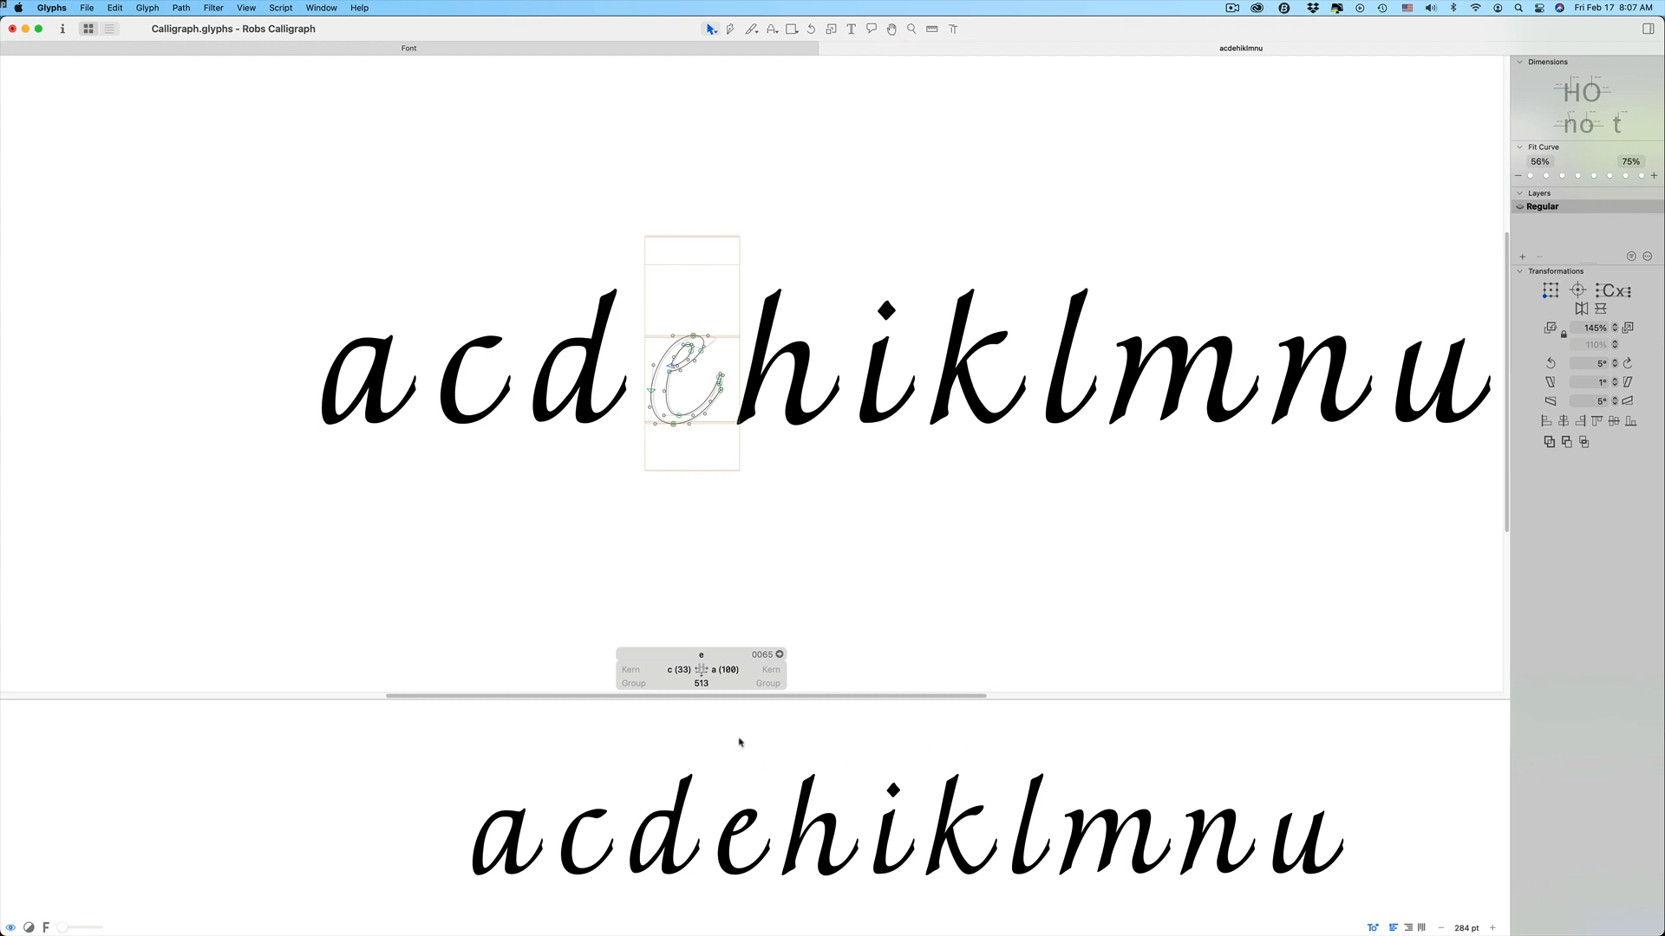
Set the right sidebearing of the letter a to -60.
{"action": "left_click", "coordinate": [341, 449]}
{"action": "left_click", "coordinate": [438, 670]}
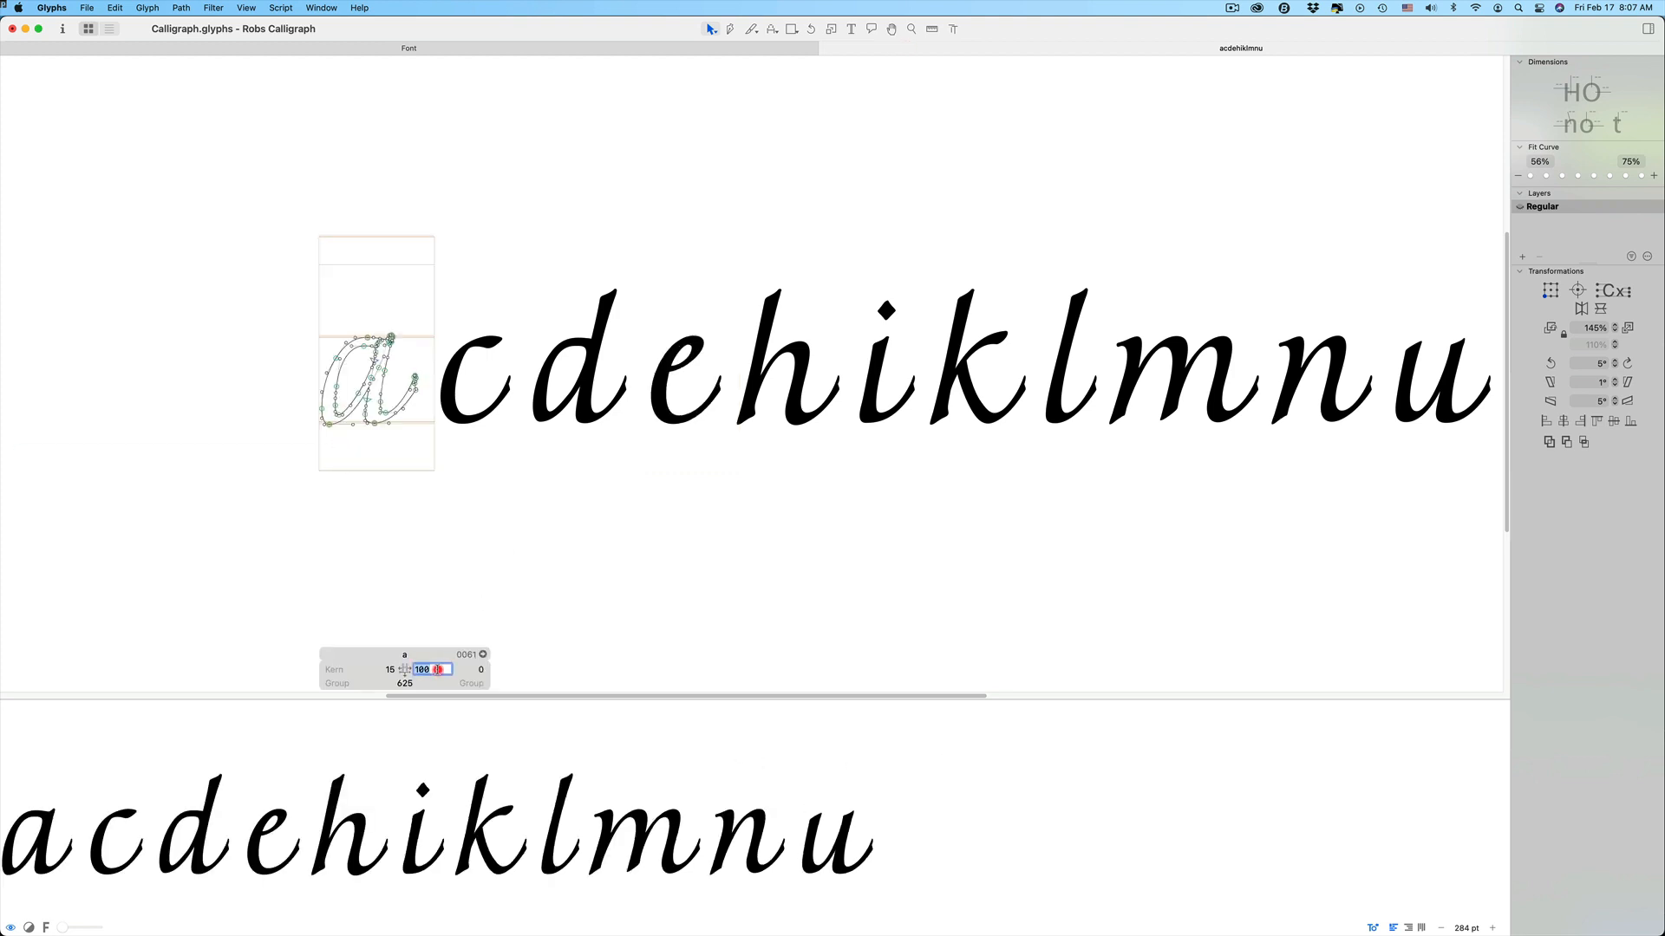
{"action": "type", "text": "-60"}
{"action": "key", "text": "Return"}
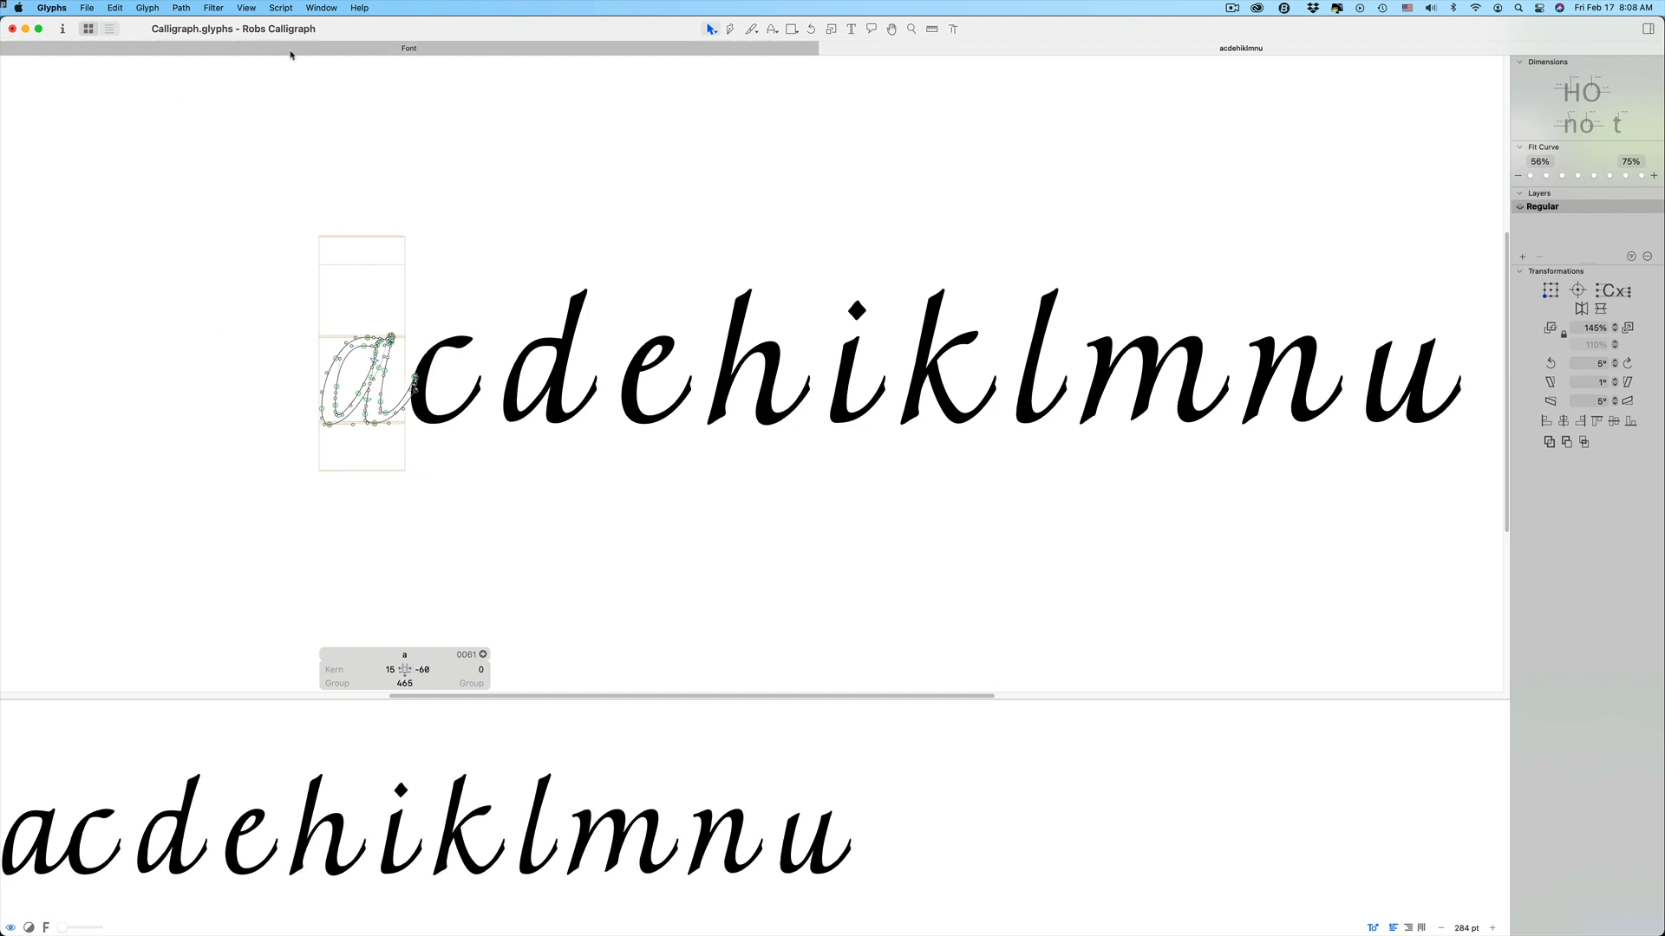
Update the metrics of all selected letters again so their right sidebearings match the a.
{"action": "left_click", "coordinate": [202, 48]}
{"action": "left_click", "coordinate": [114, 8]}
{"action": "mouse_move", "coordinate": [147, 8]}
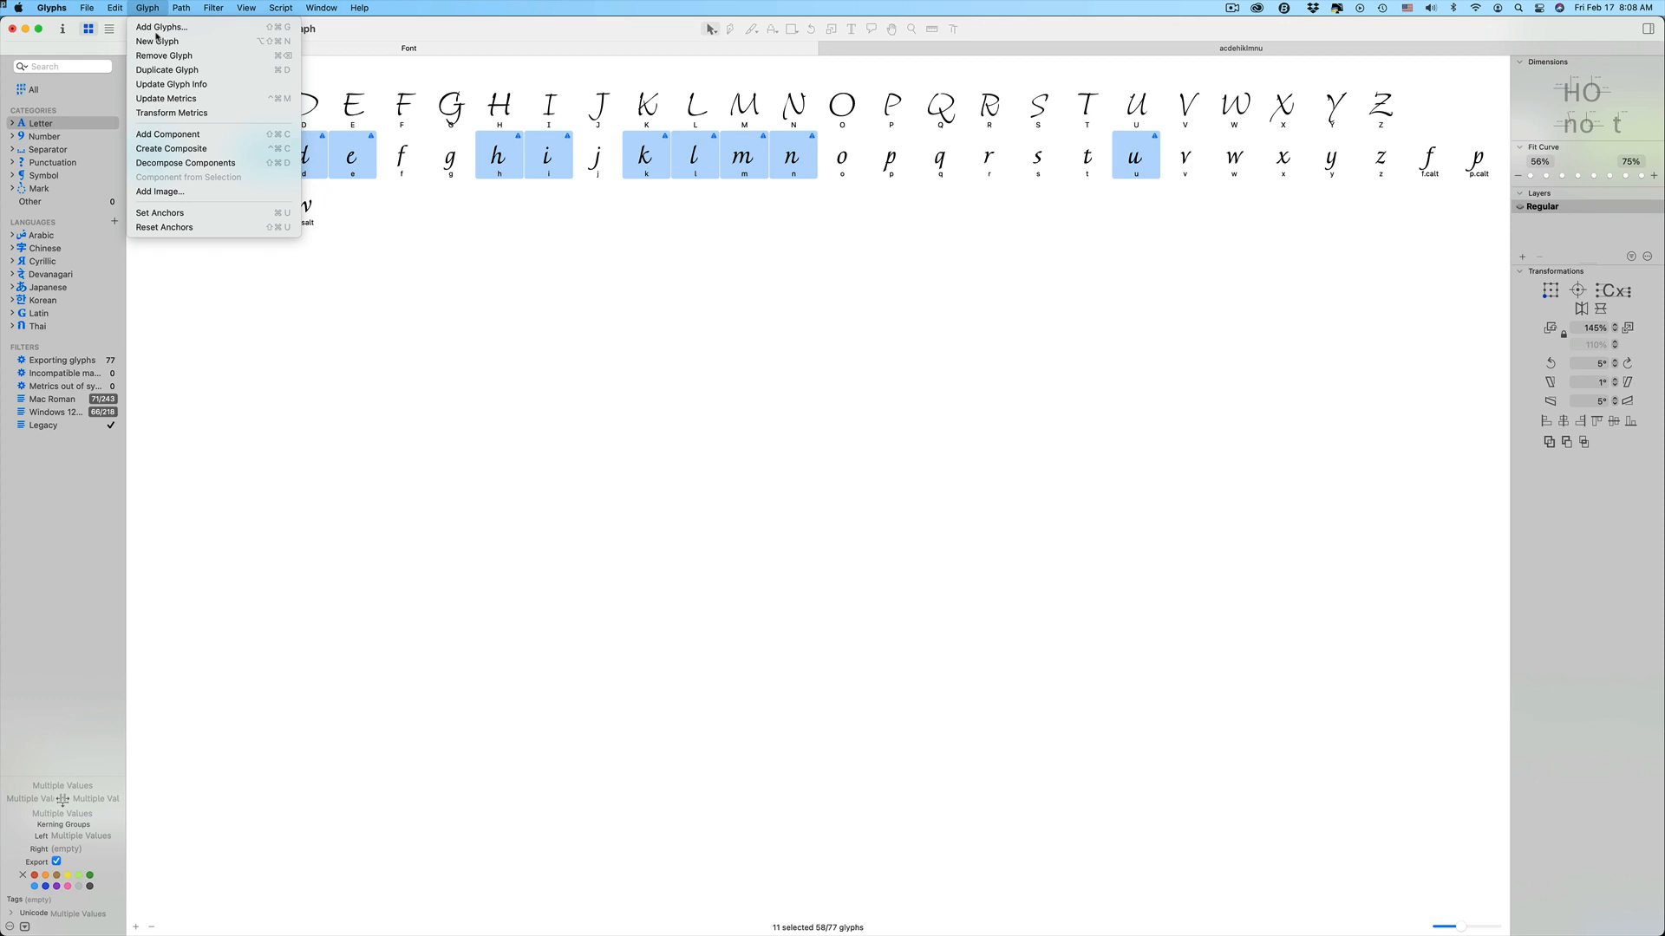
{"action": "left_click", "coordinate": [177, 99]}
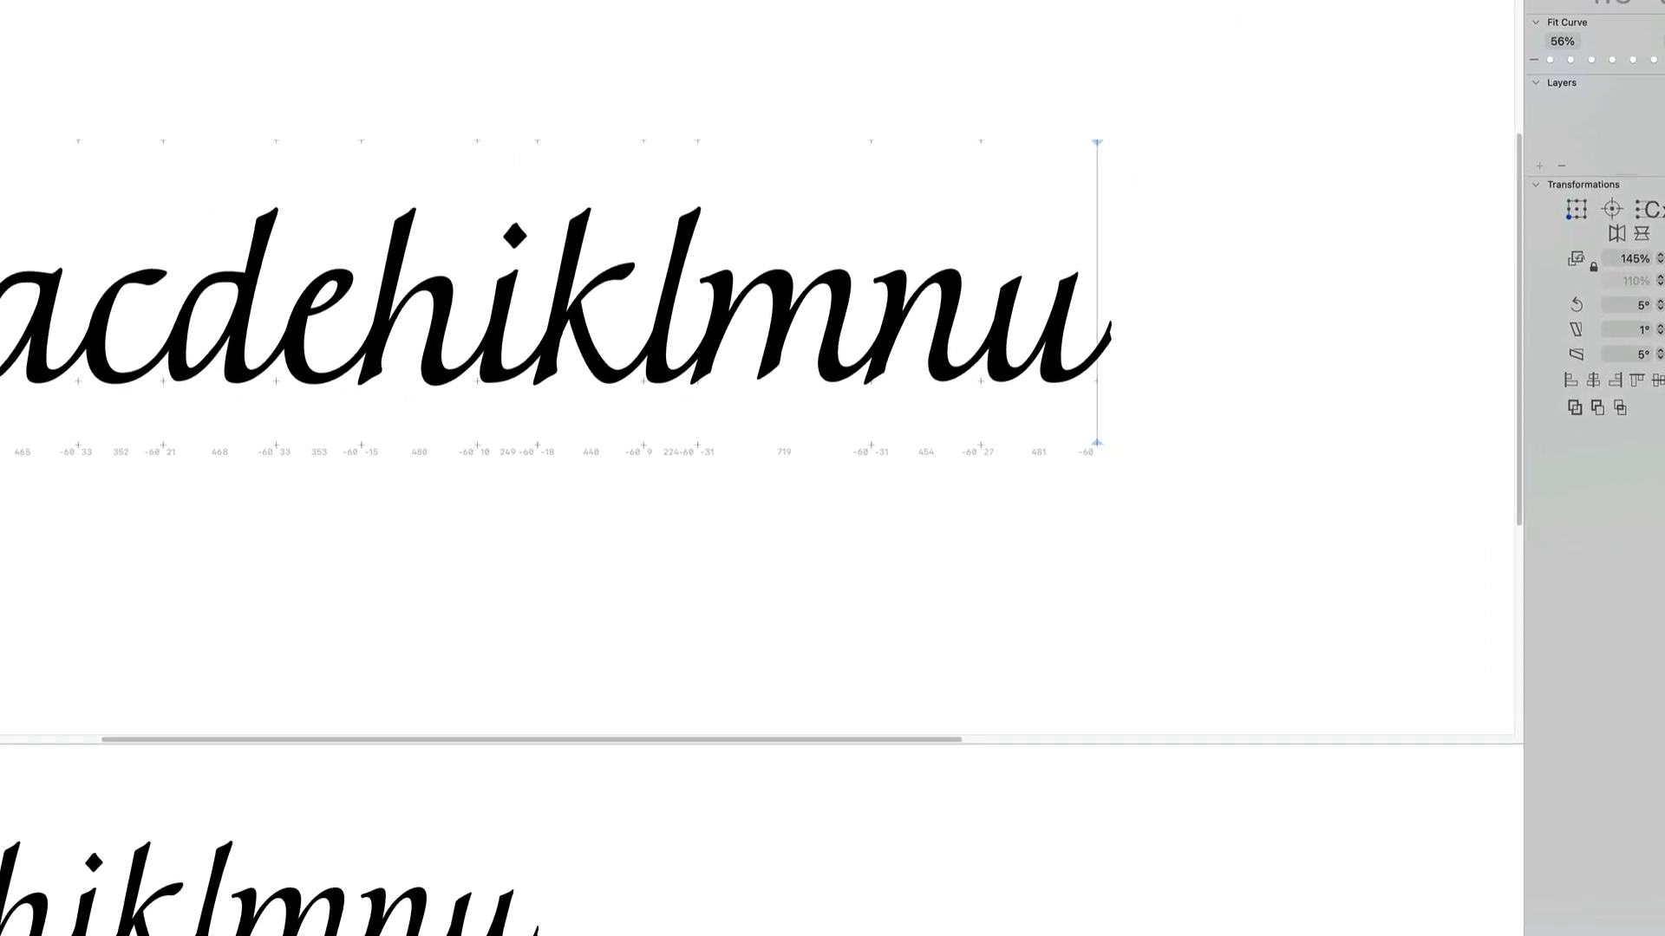
Add an r after the u and set the left sidebearing of the r to =m+5.
{"action": "type", "text": "r"}
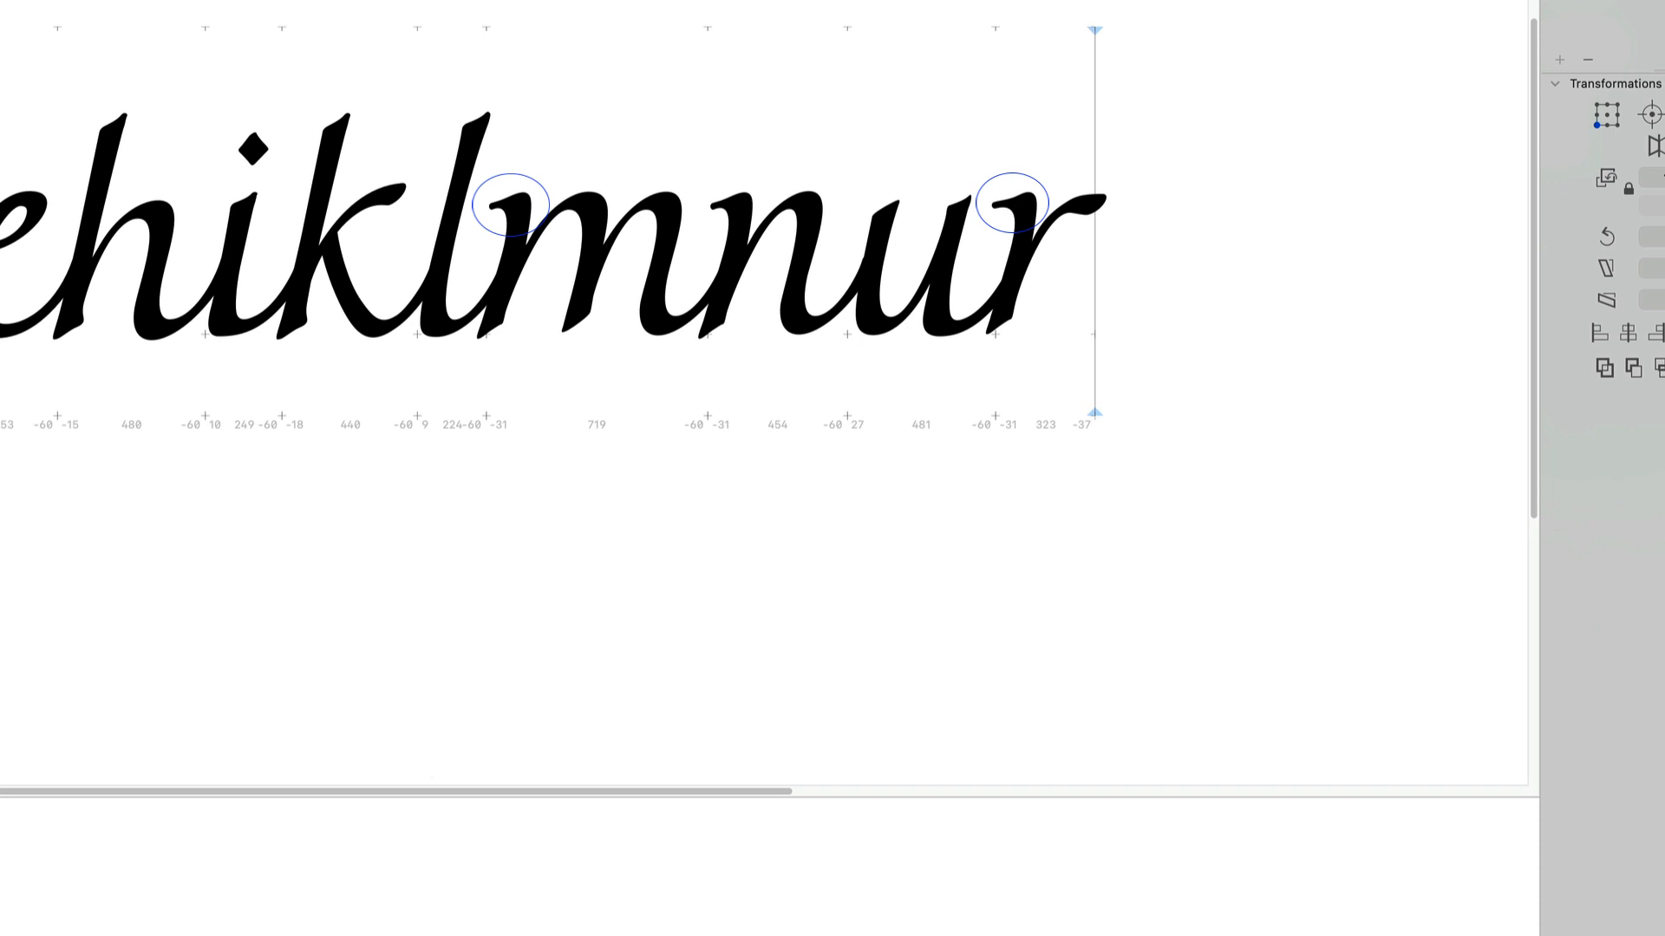
{"action": "double_click", "coordinate": [1048, 287]}
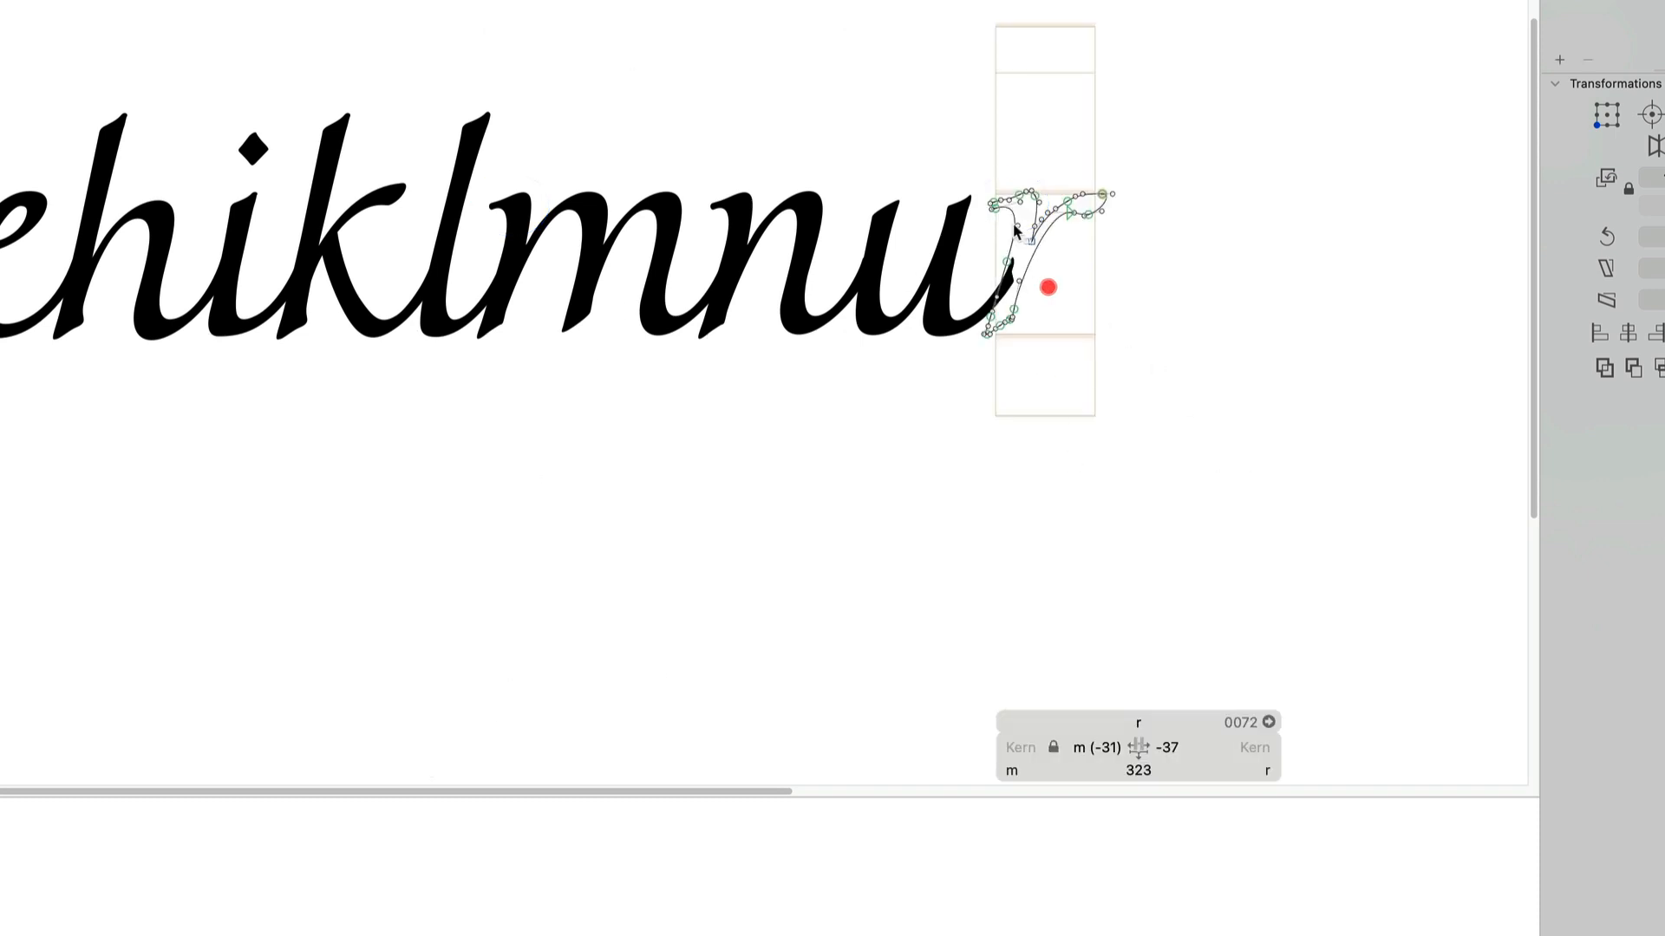
{"action": "left_click", "coordinate": [1094, 747]}
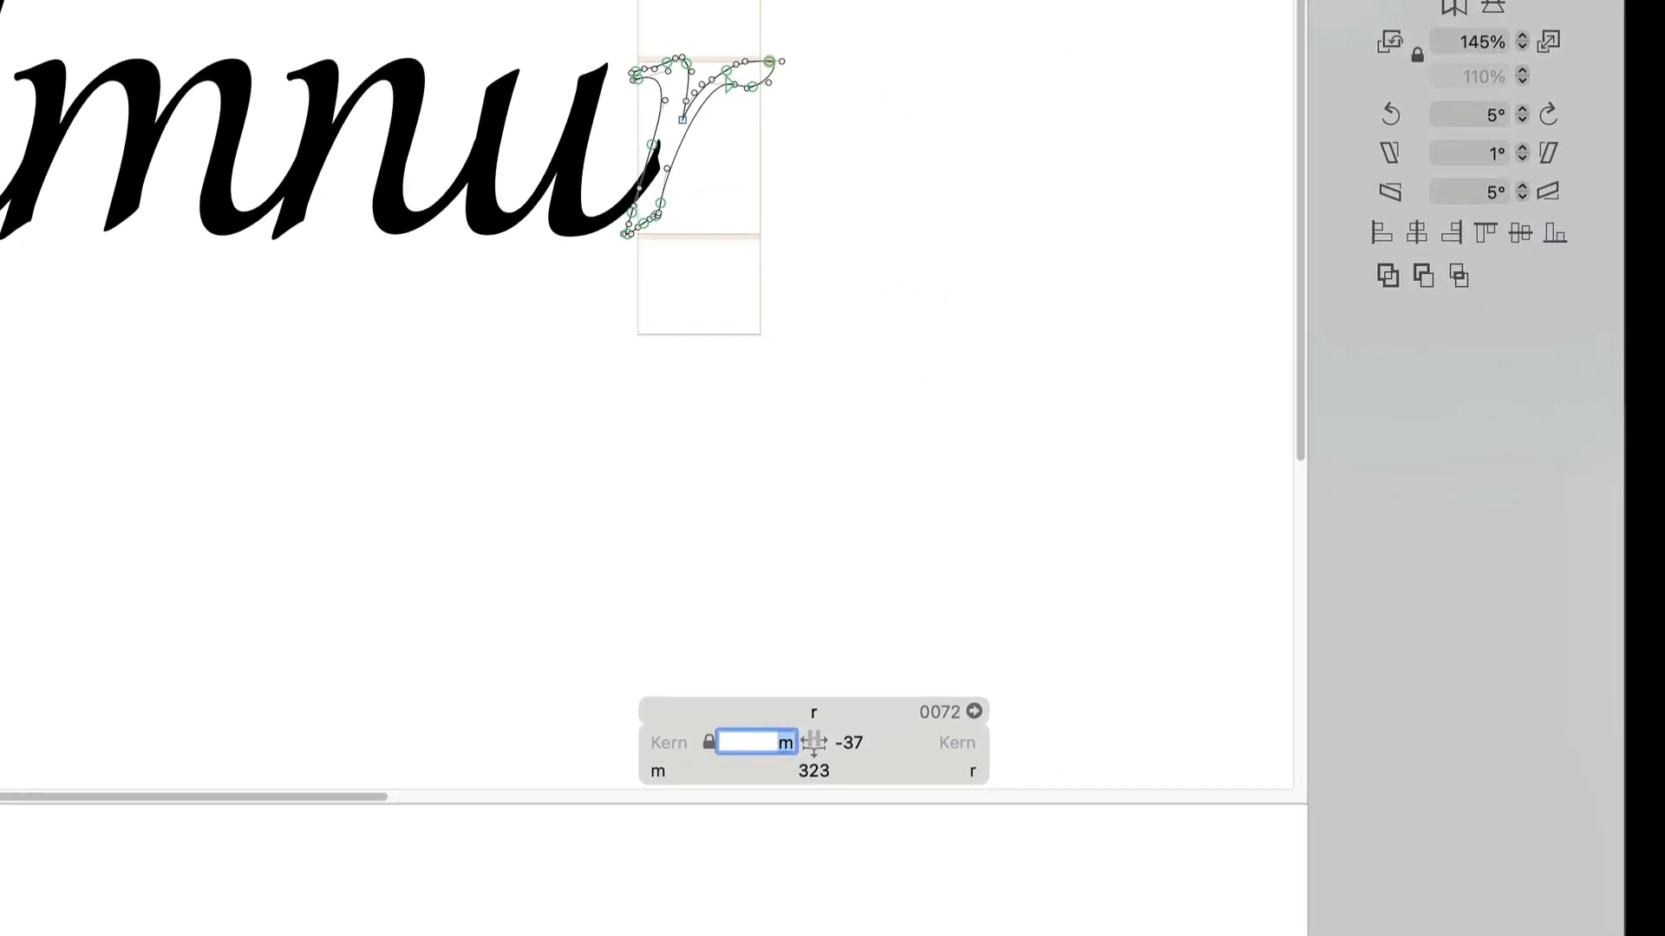
{"action": "type", "text": "=m+"}
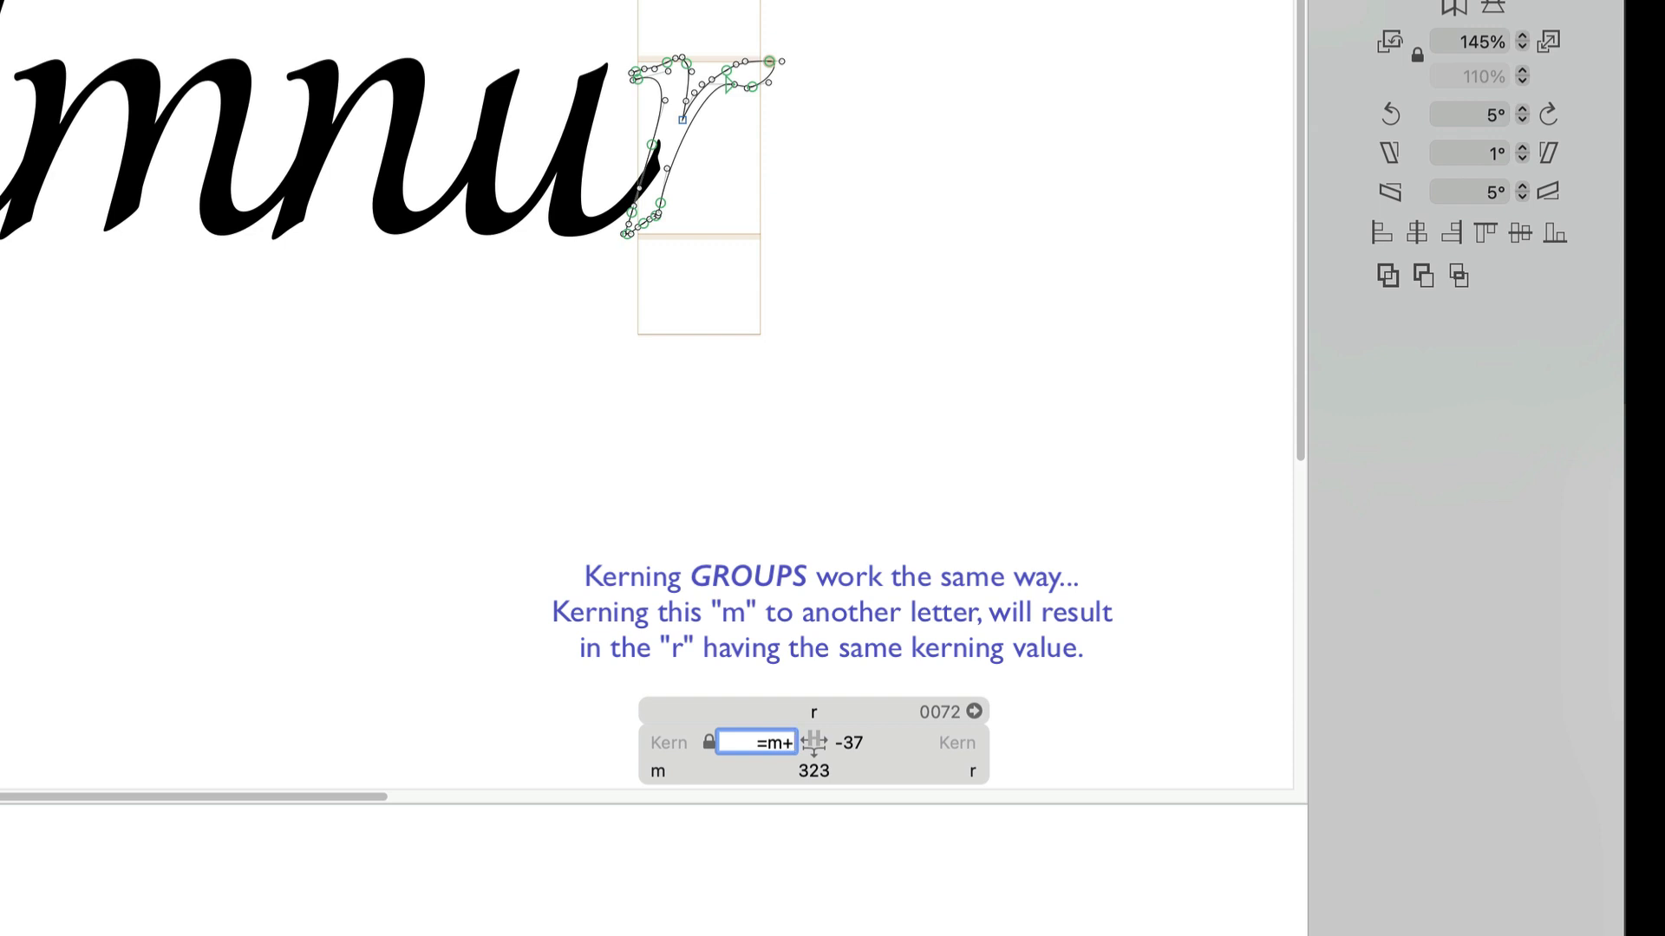
{"action": "type", "text": "5"}
{"action": "key", "text": "Return"}
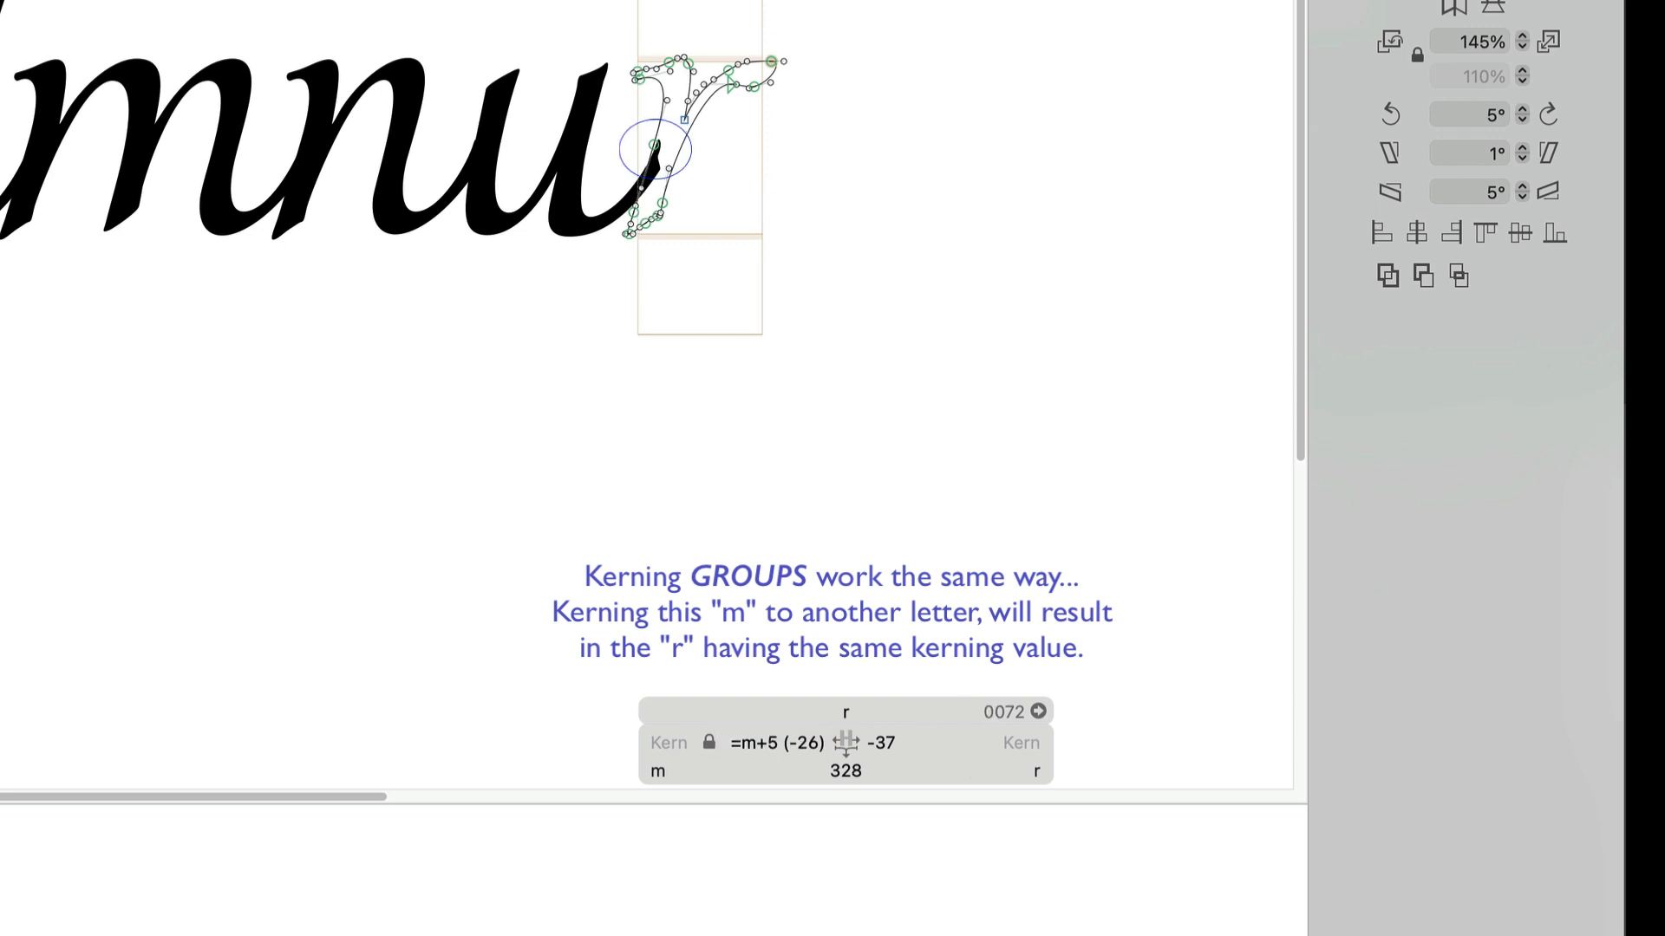
Place the text cursor between u and r to review the spacing and kerning of the pair.
{"action": "left_click", "coordinate": [665, 412]}
{"action": "key", "text": "Escape"}
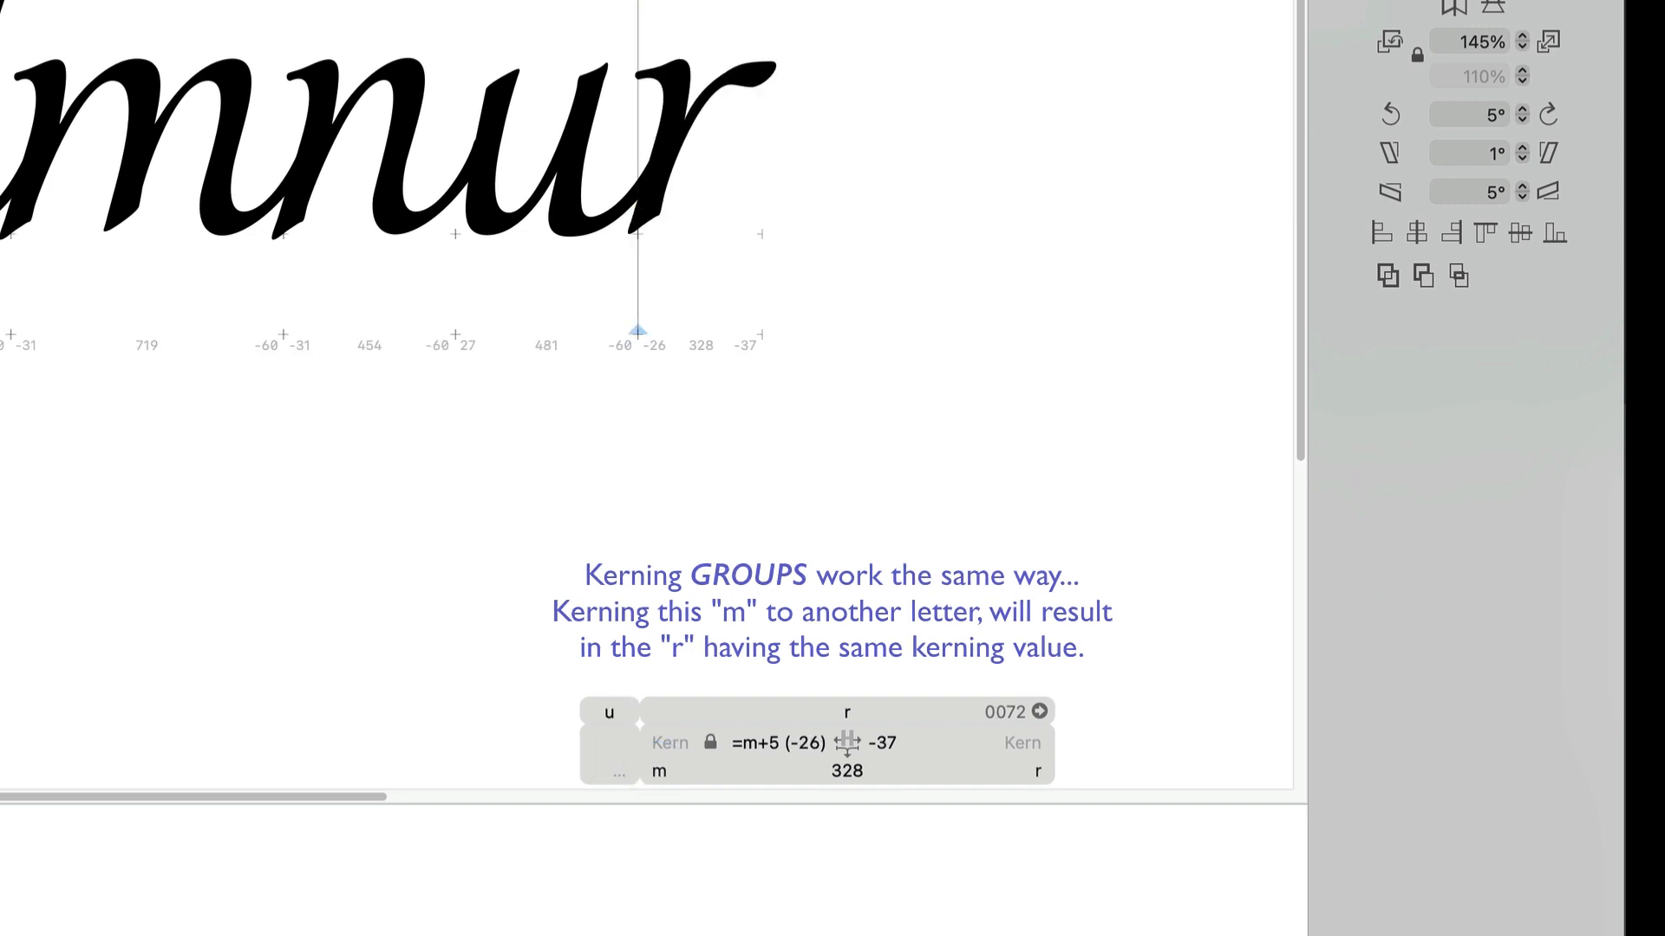
{"action": "key", "text": "Escape"}
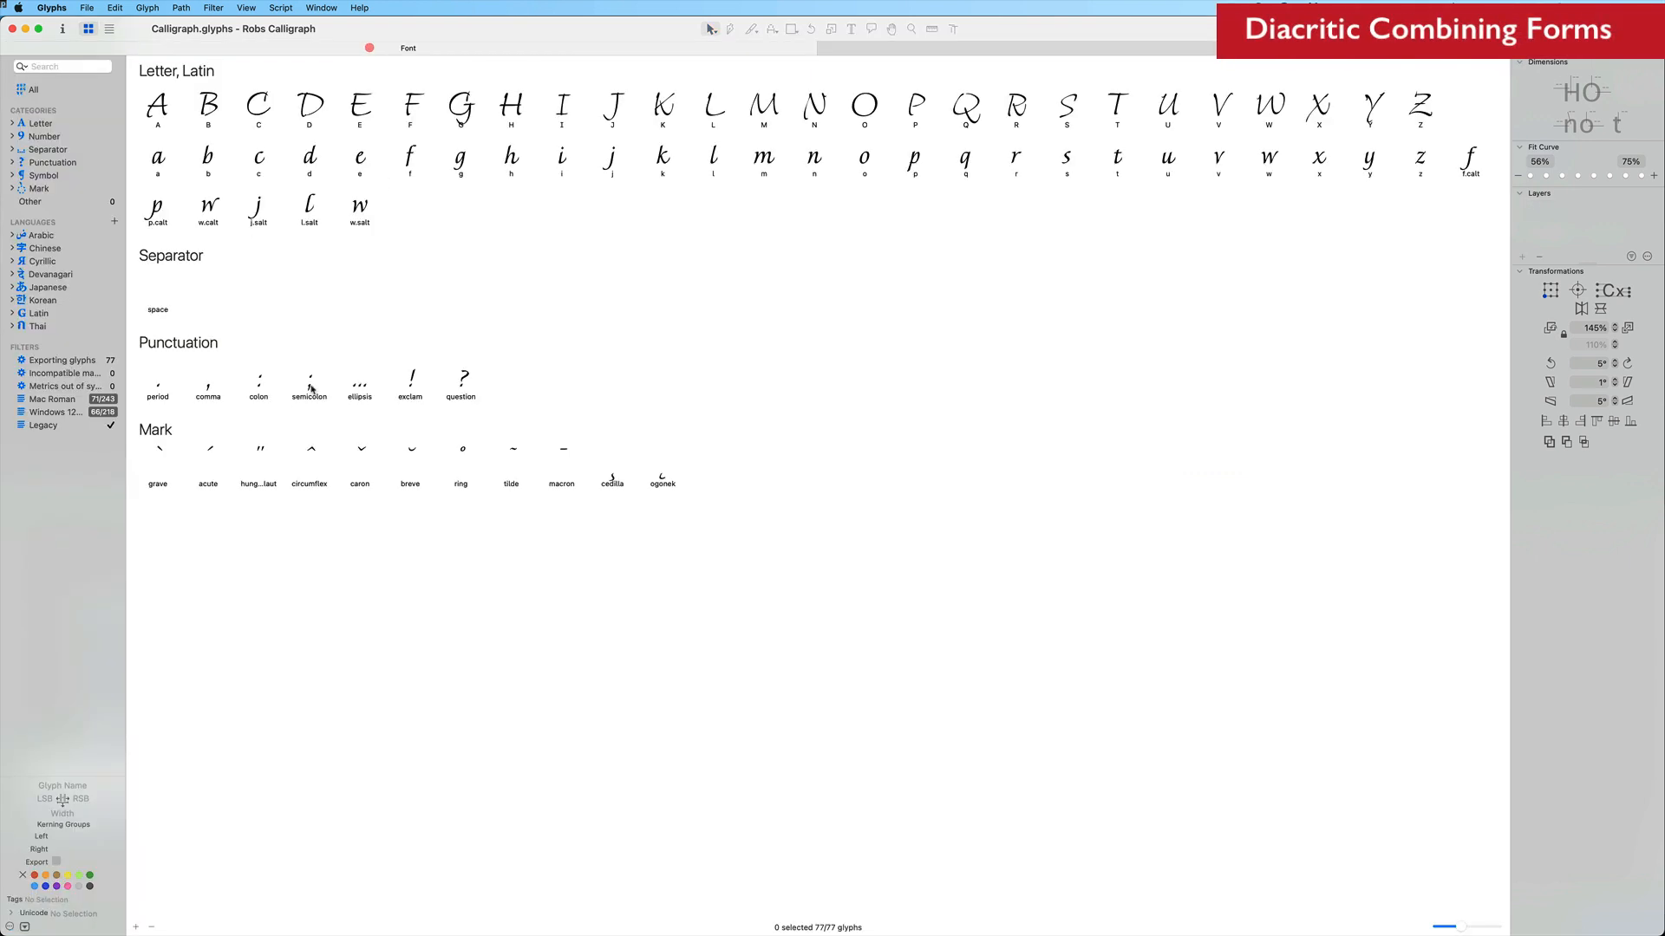
Duplicate all the diacritic marks from grave through ogonek in the Mark category.
{"action": "left_click", "coordinate": [370, 49]}
{"action": "left_click", "coordinate": [153, 462]}
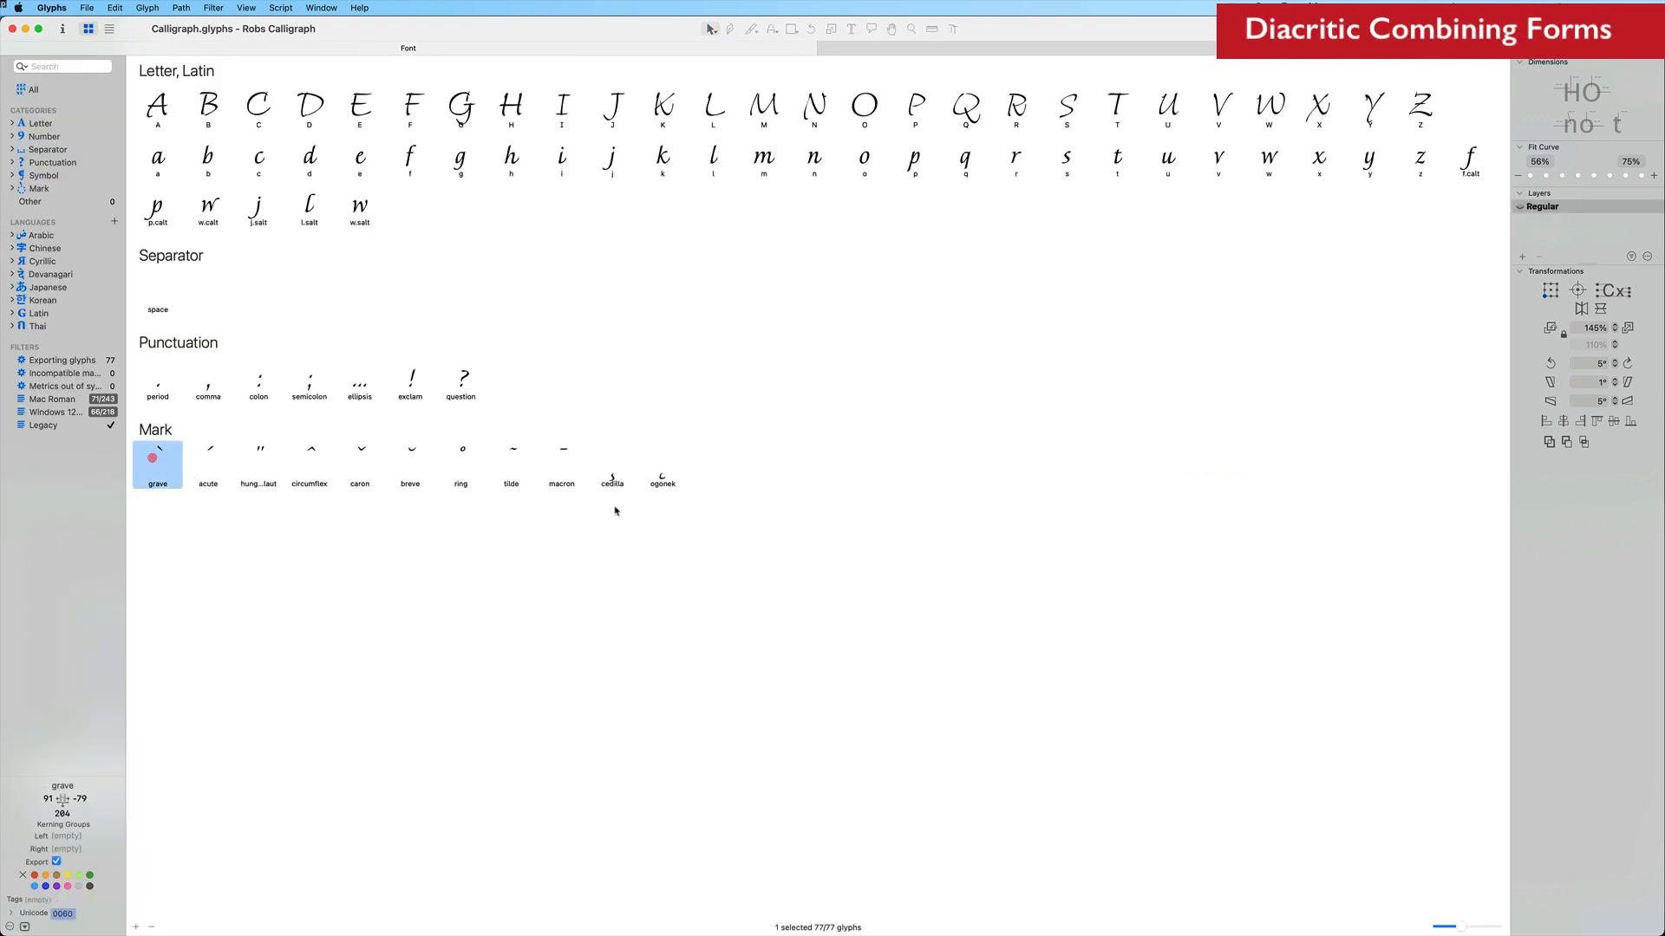
{"action": "left_click", "coordinate": [649, 461], "text": "shift"}
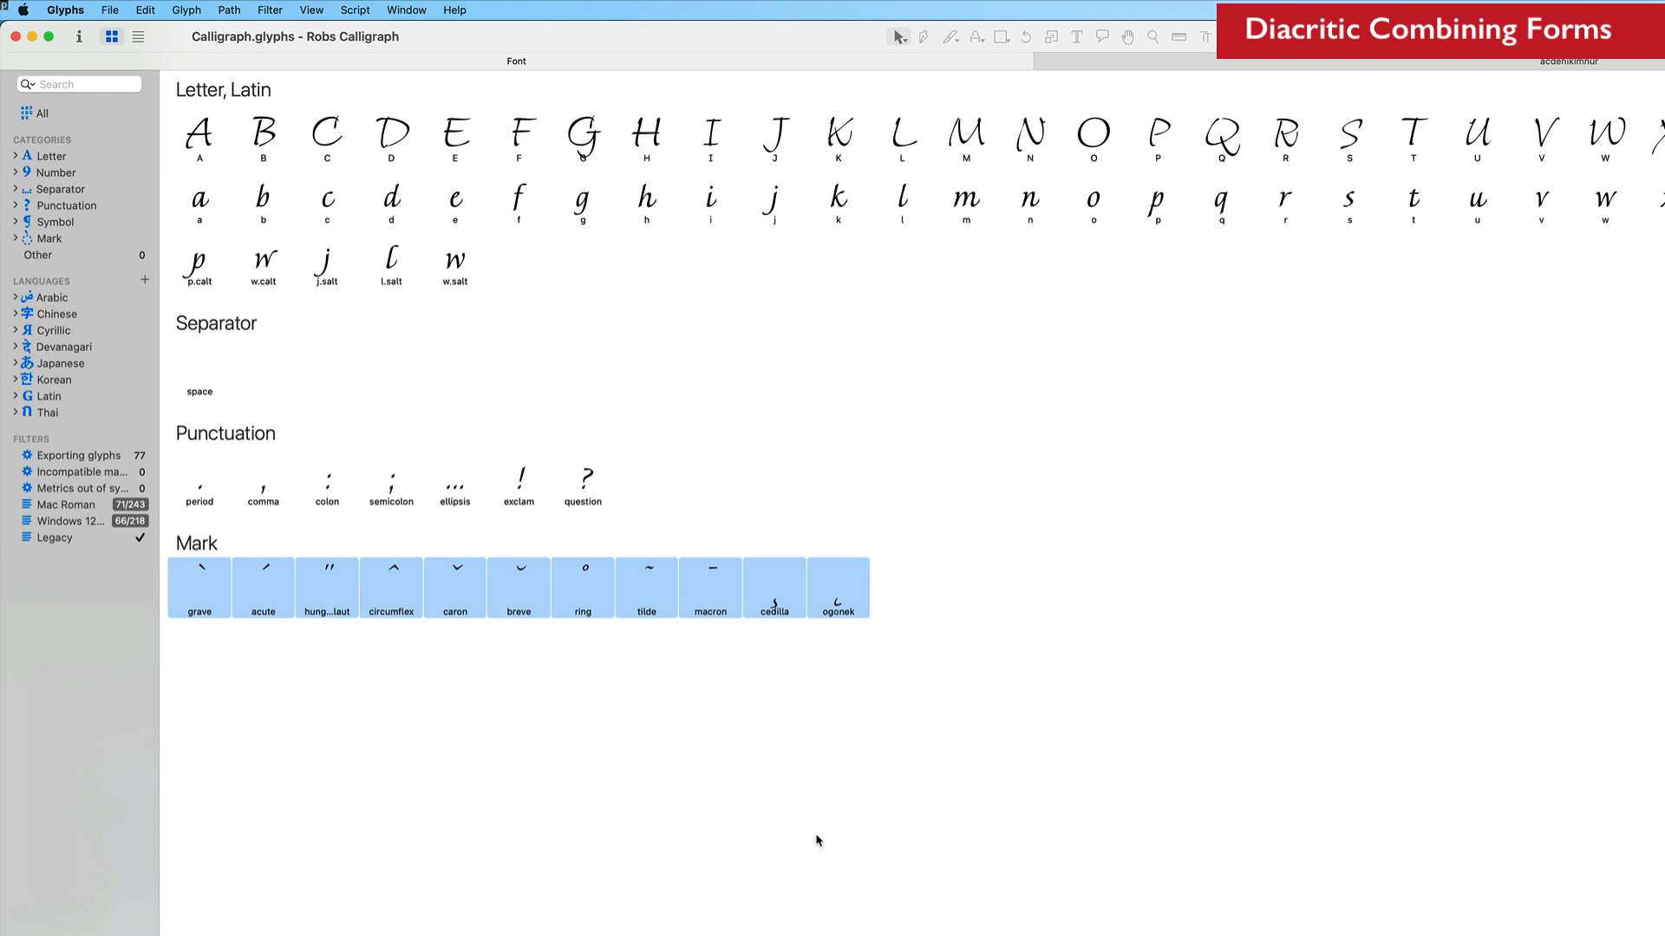
{"action": "key", "text": "super+d"}
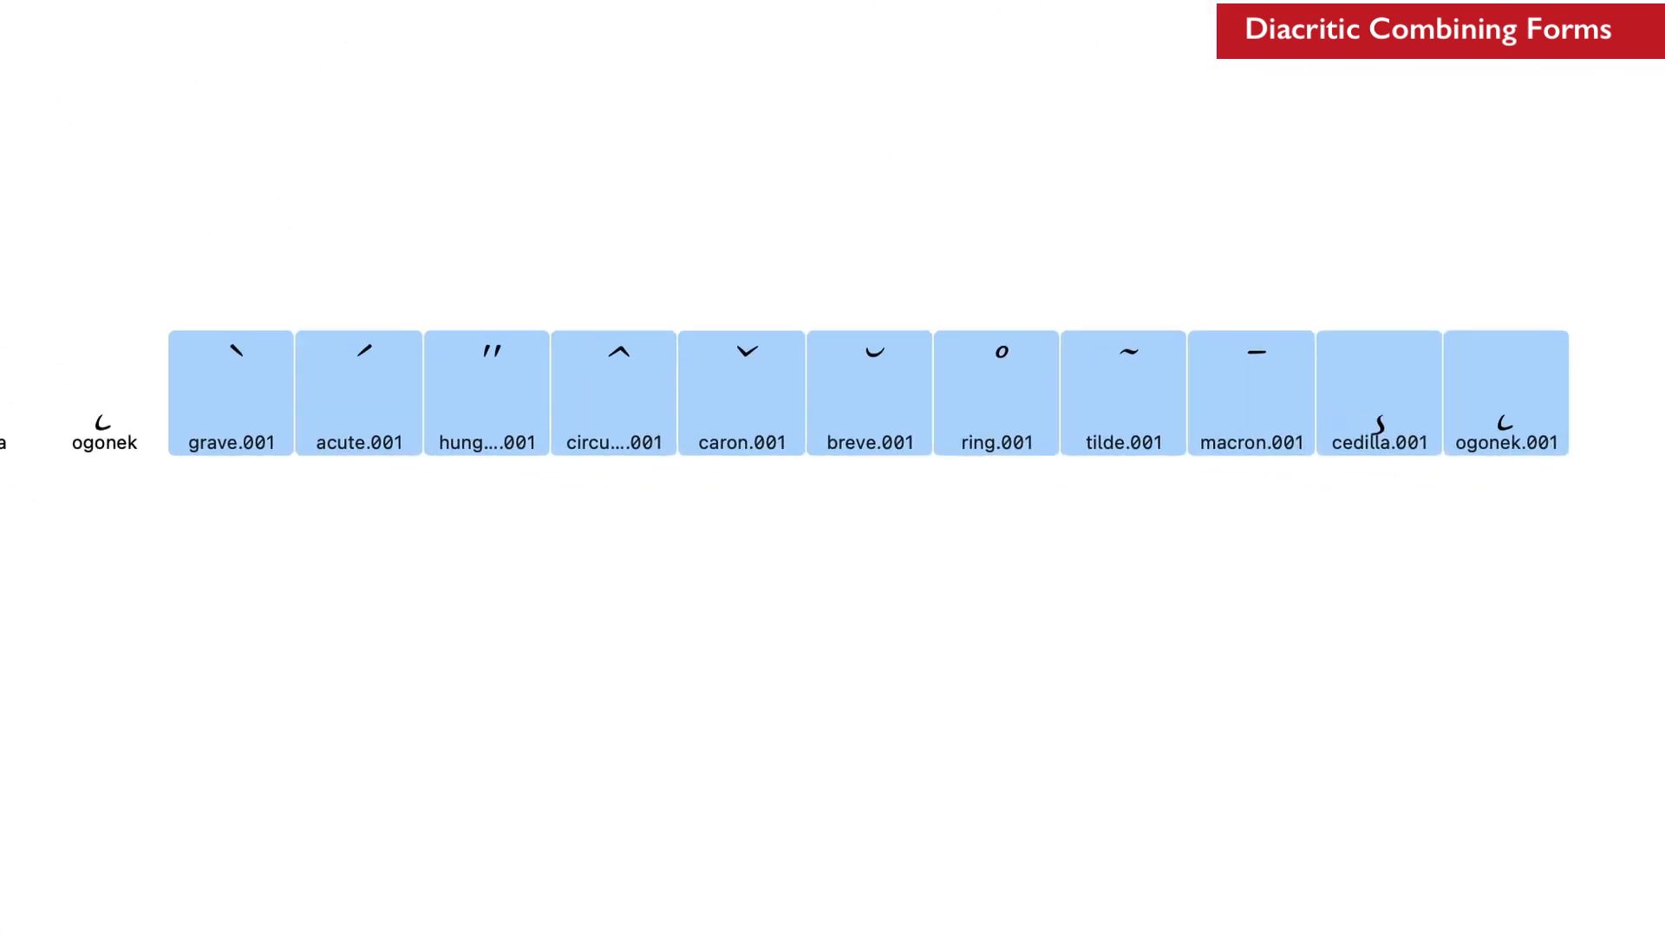
{"action": "double_click", "coordinate": [871, 611]}
{"action": "left_click", "coordinate": [885, 611]}
{"action": "double_click", "coordinate": [222, 437]}
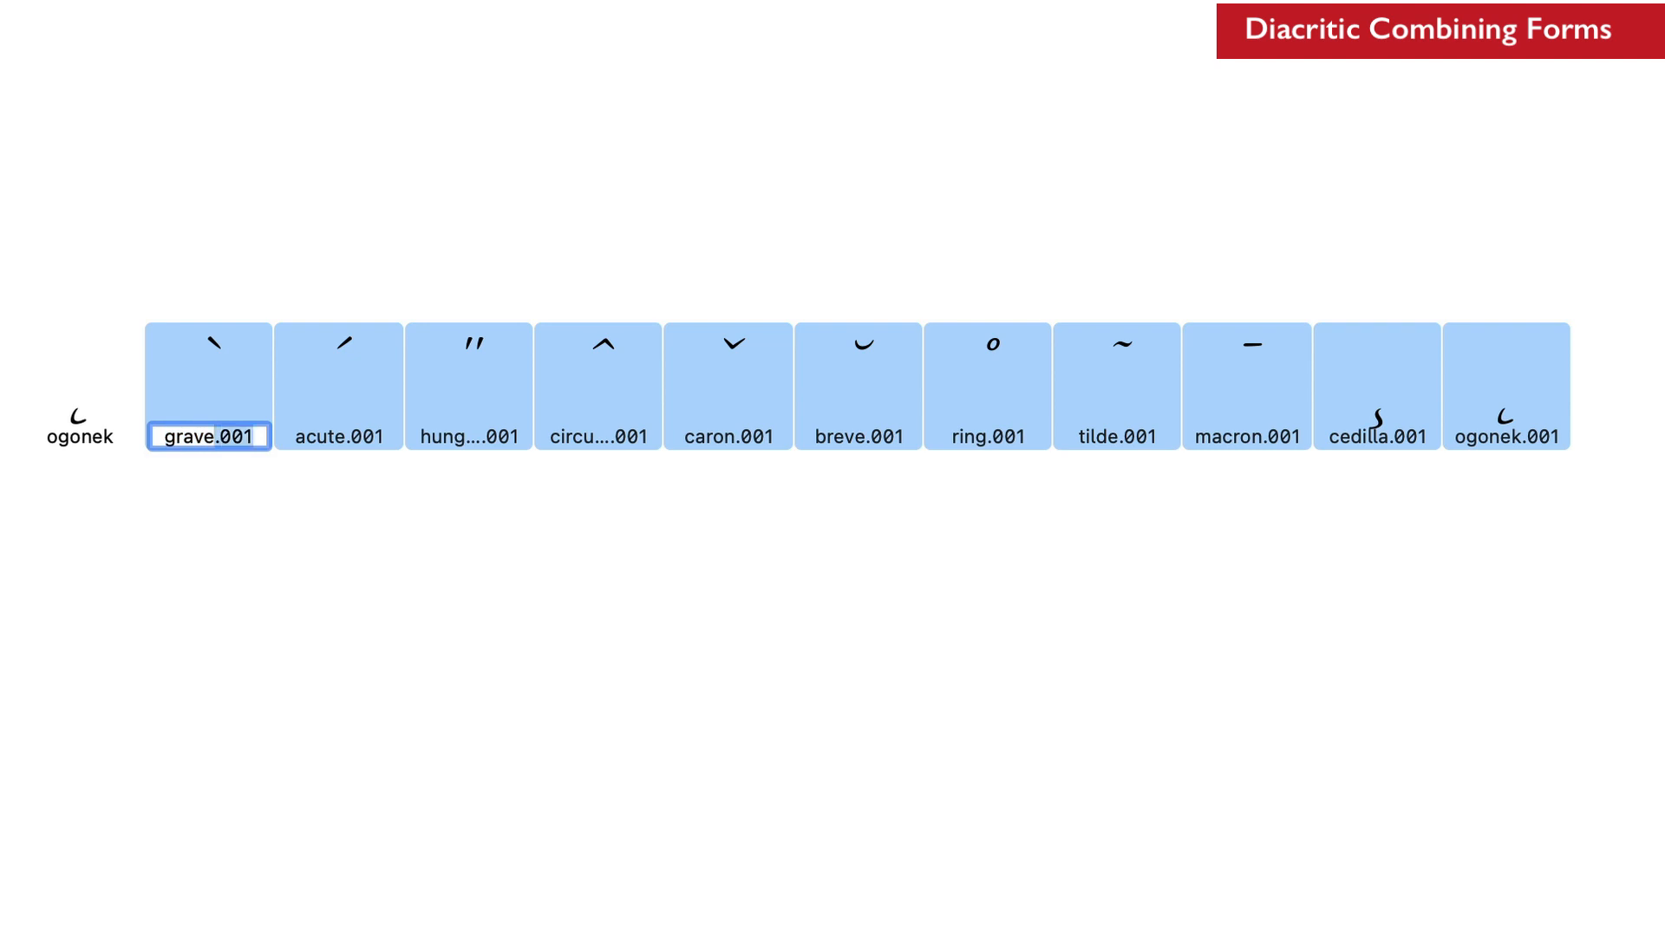
{"action": "key", "text": "Return"}
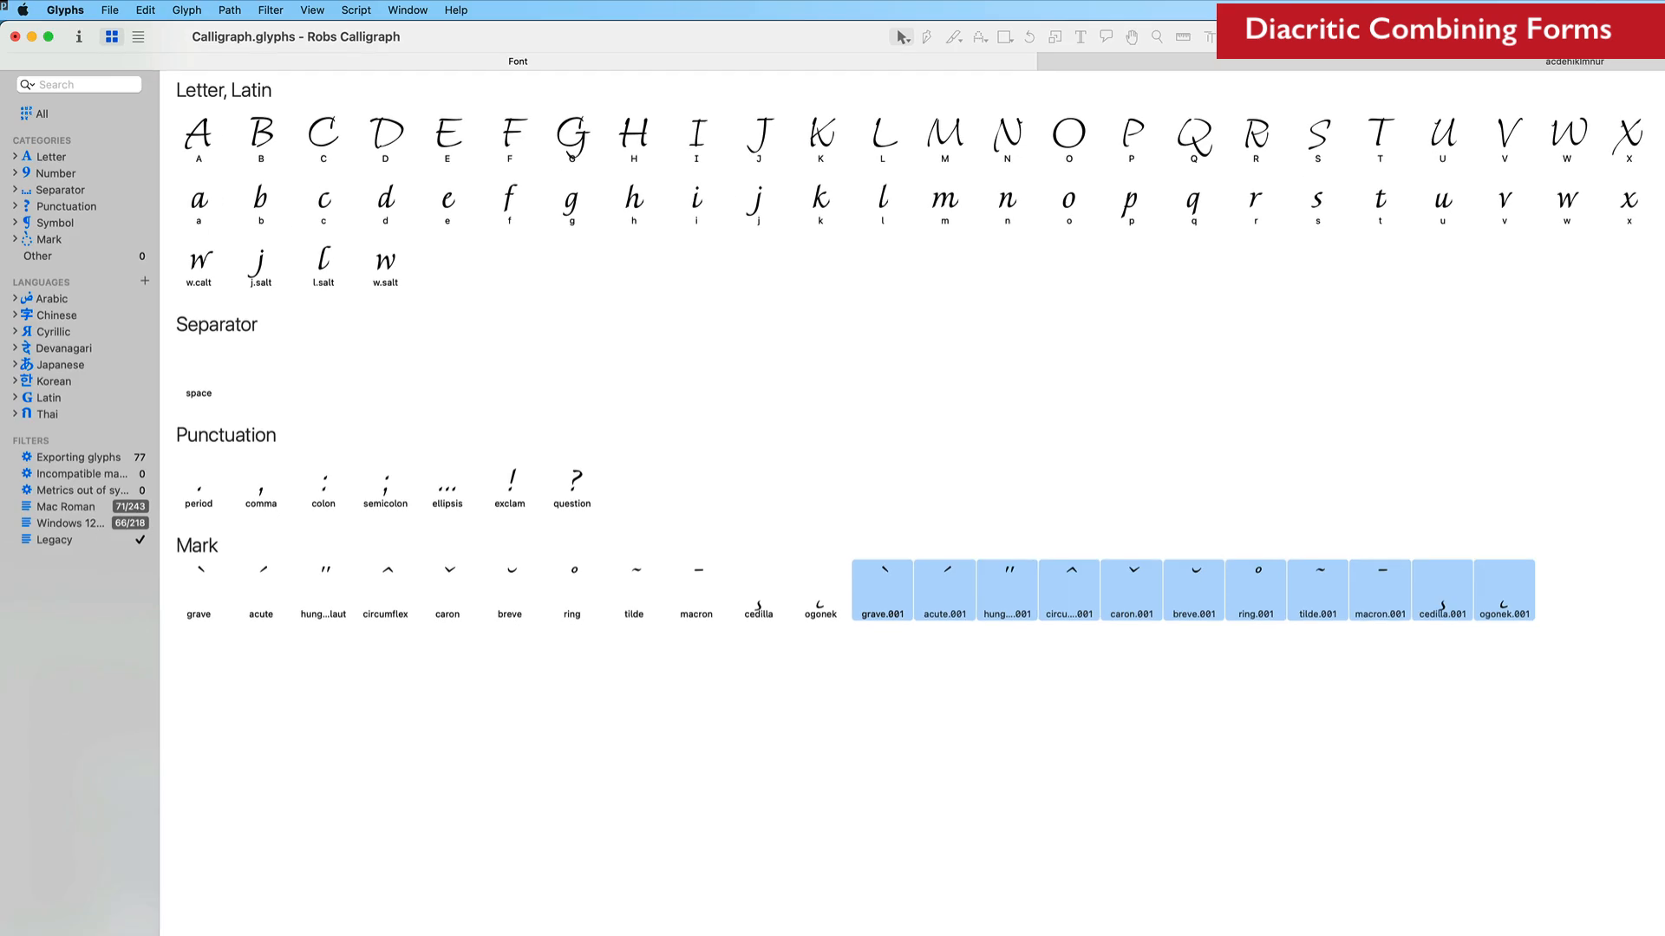
Replace .001 with comb in the glyph names of all the duplicated diacritic marks.
{"action": "key", "text": "super+shift+f"}
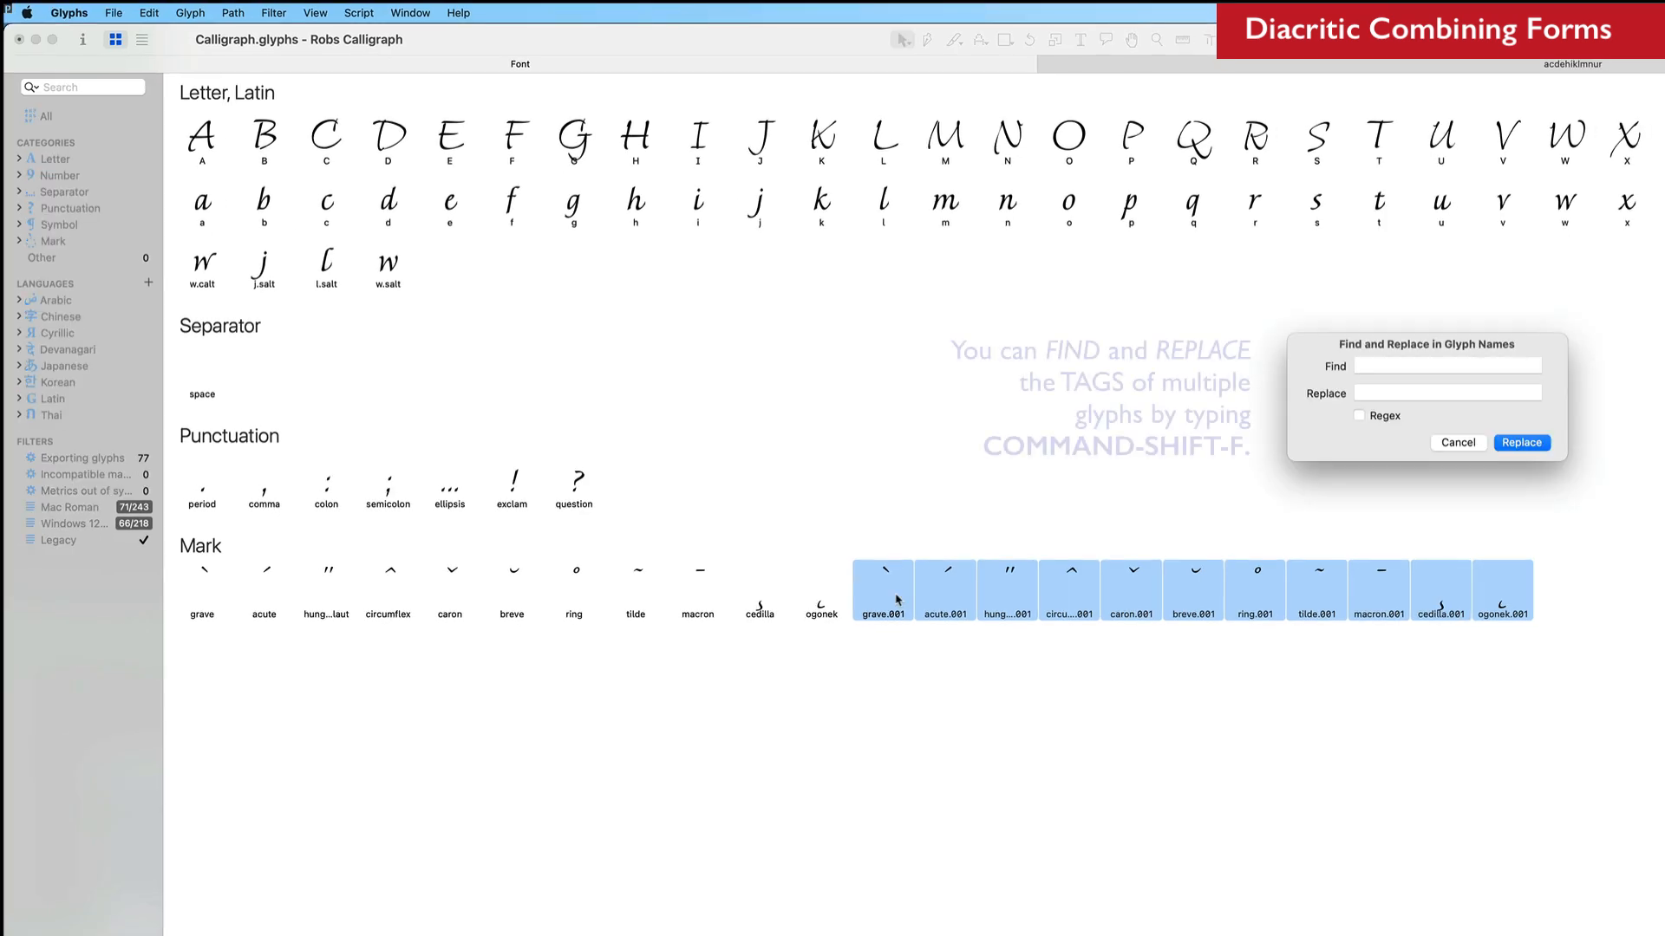
{"action": "left_click", "coordinate": [1381, 360]}
{"action": "type", "text": ".001"}
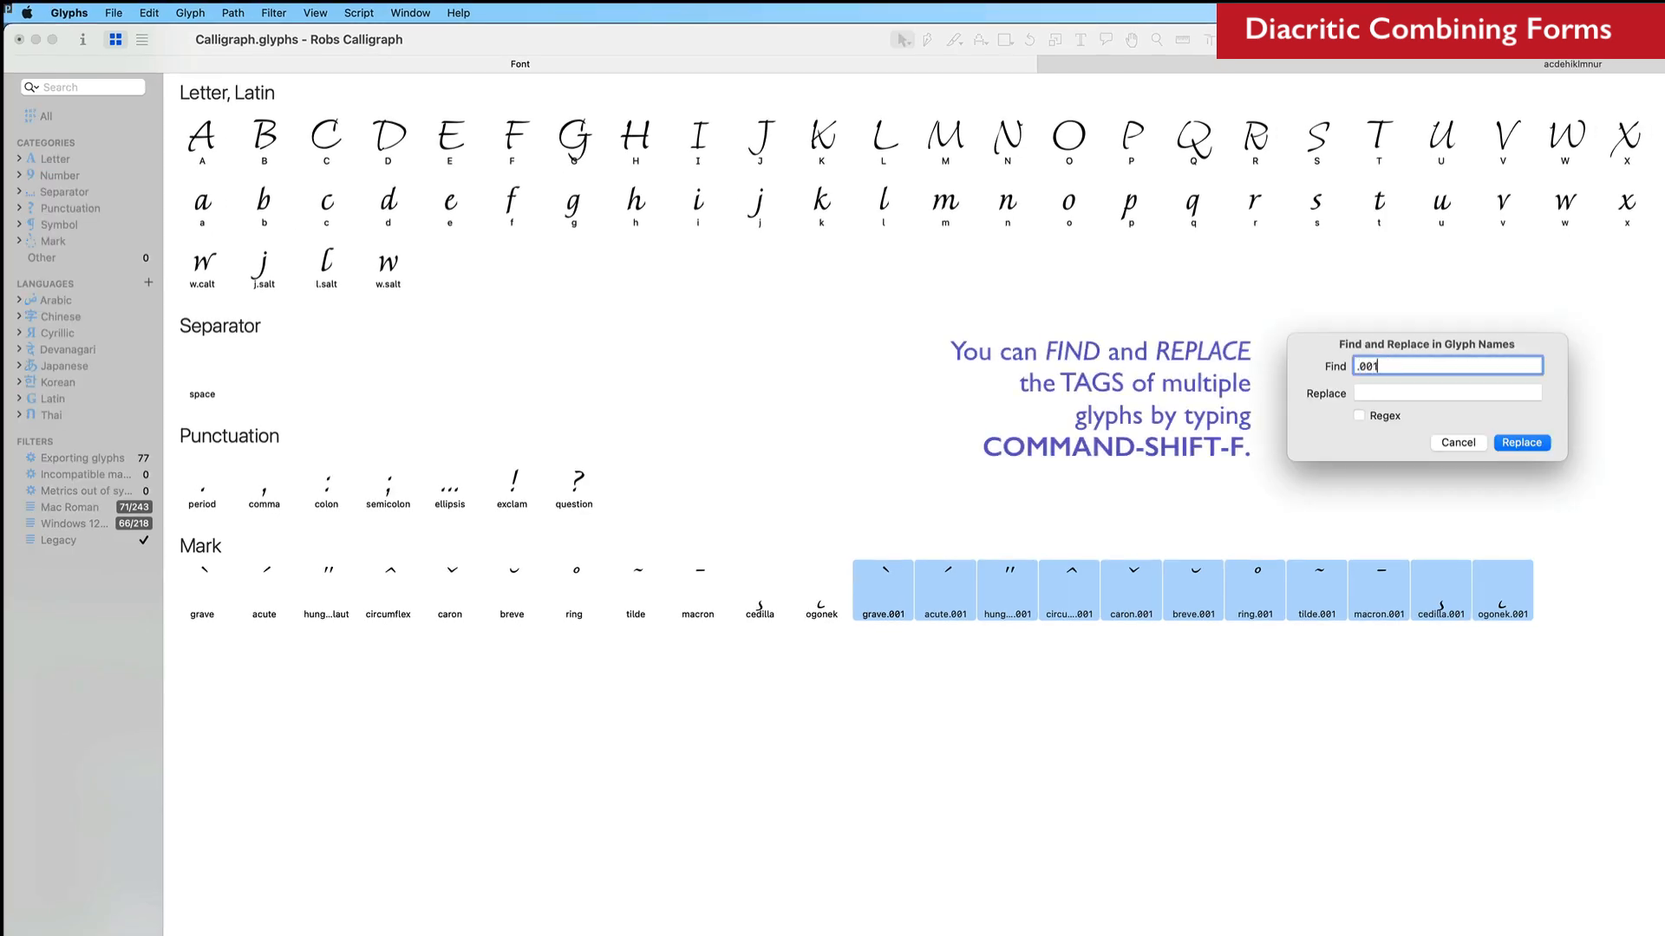
{"action": "key", "text": "Tab"}
{"action": "type", "text": "com"}
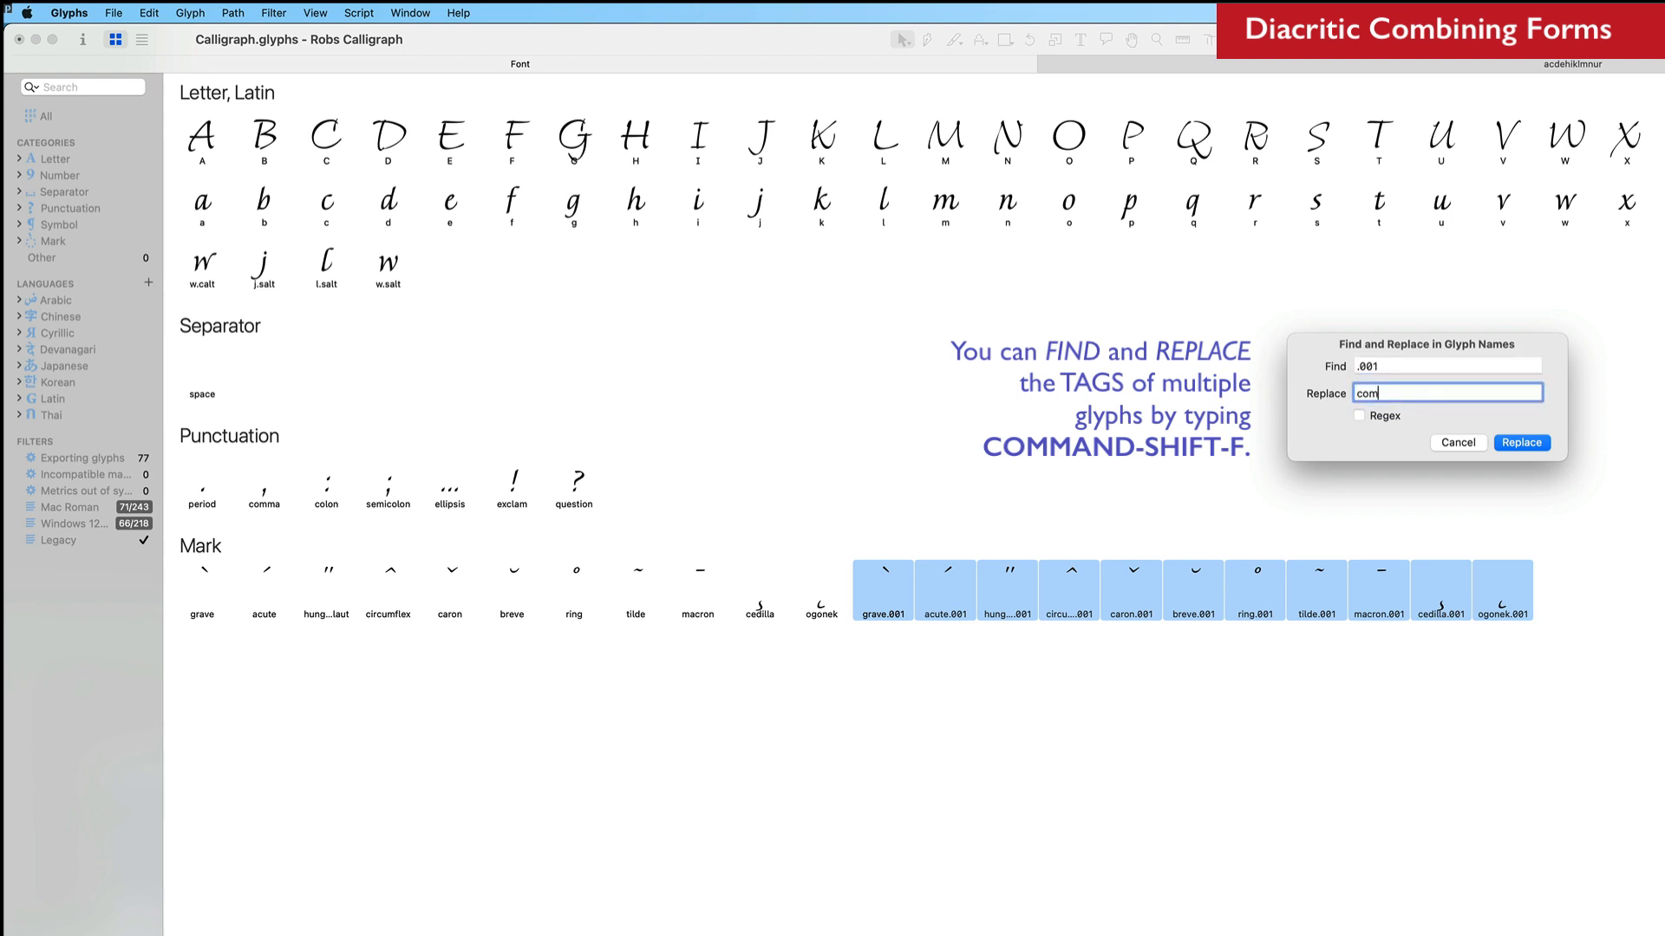
{"action": "type", "text": "b"}
{"action": "left_click", "coordinate": [1519, 444]}
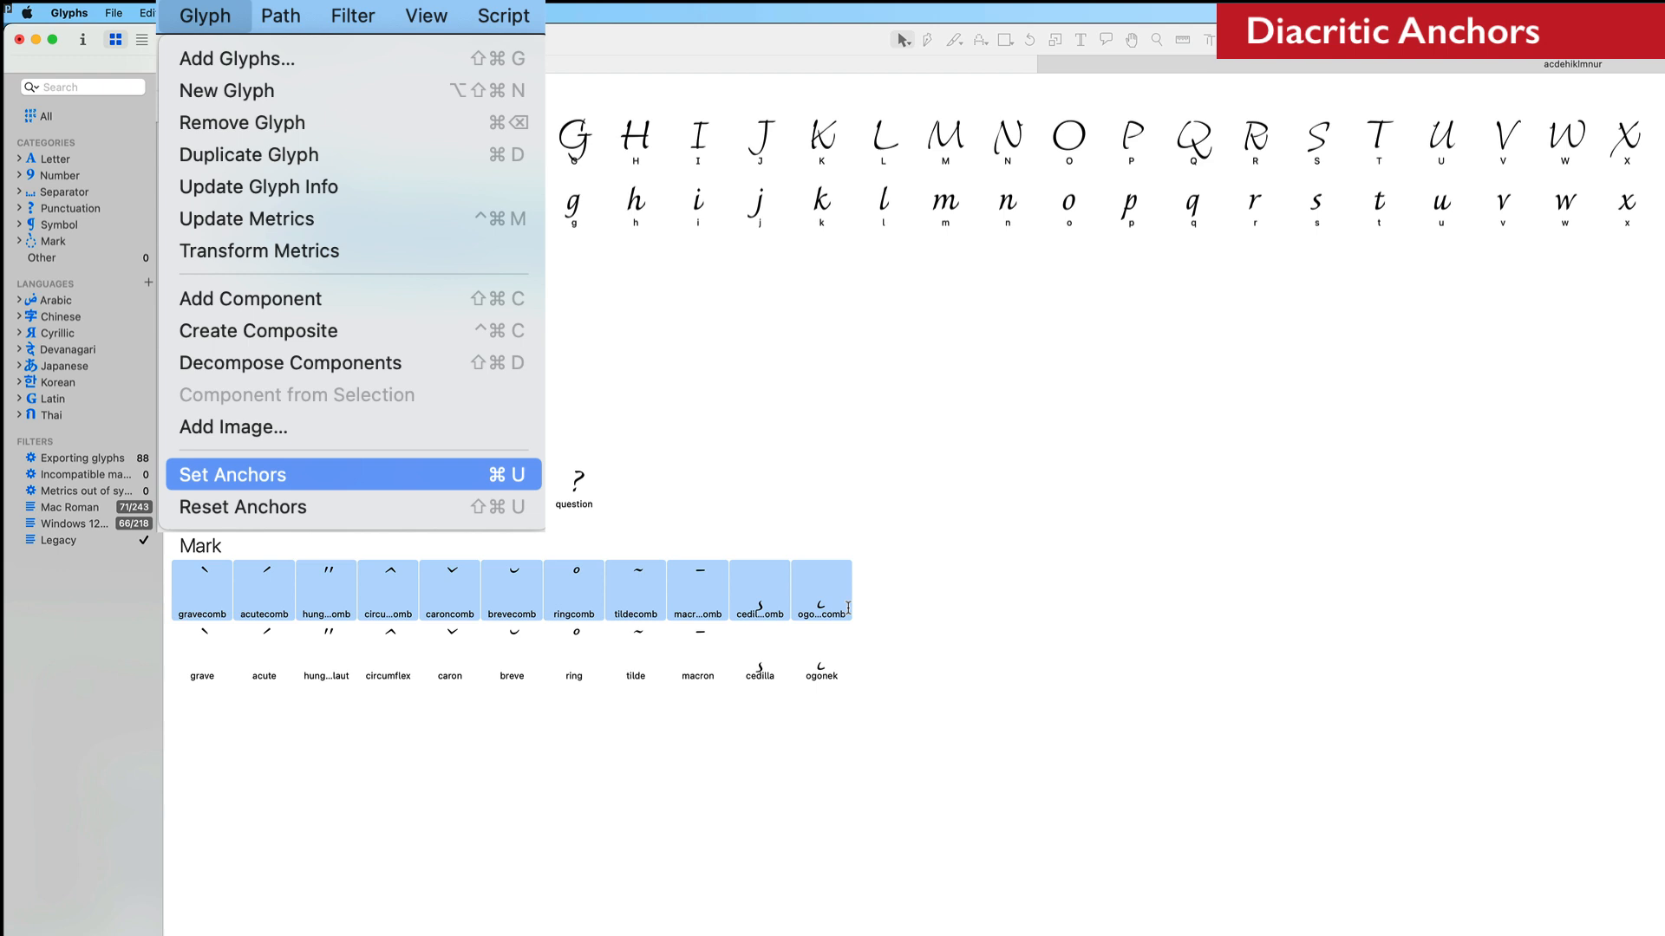
Open the combining marks for editing and raise the x-height anchors of gravecomb and acutecomb to the cap-height line.
{"action": "left_click", "coordinate": [212, 587]}
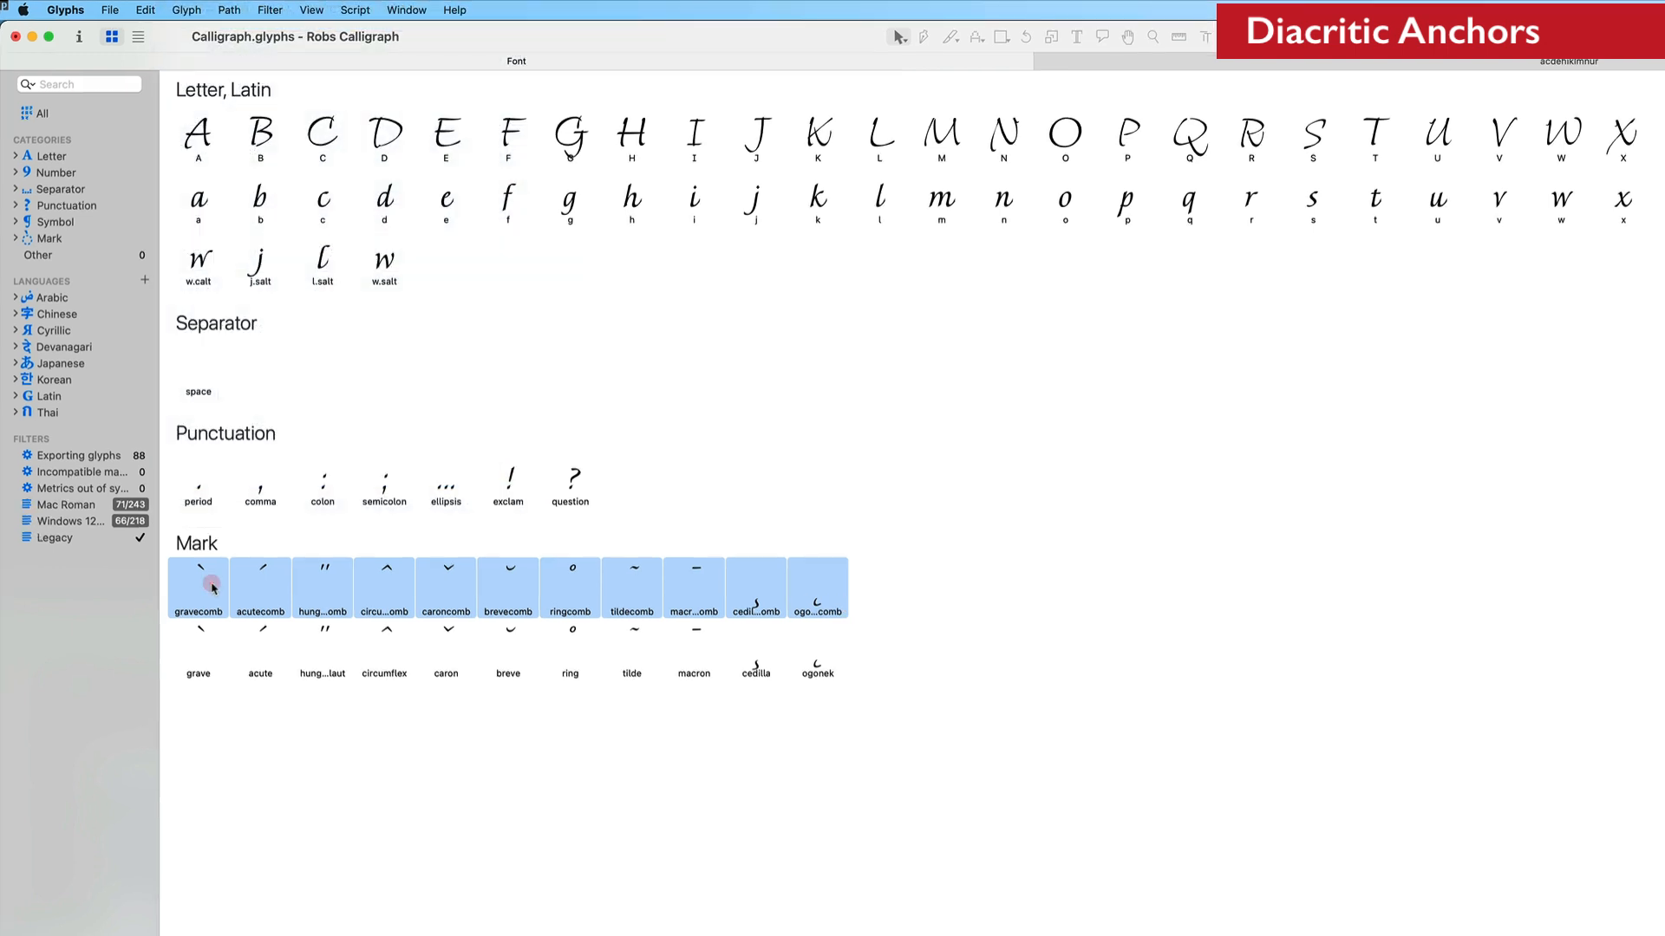
{"action": "double_click", "coordinate": [212, 587]}
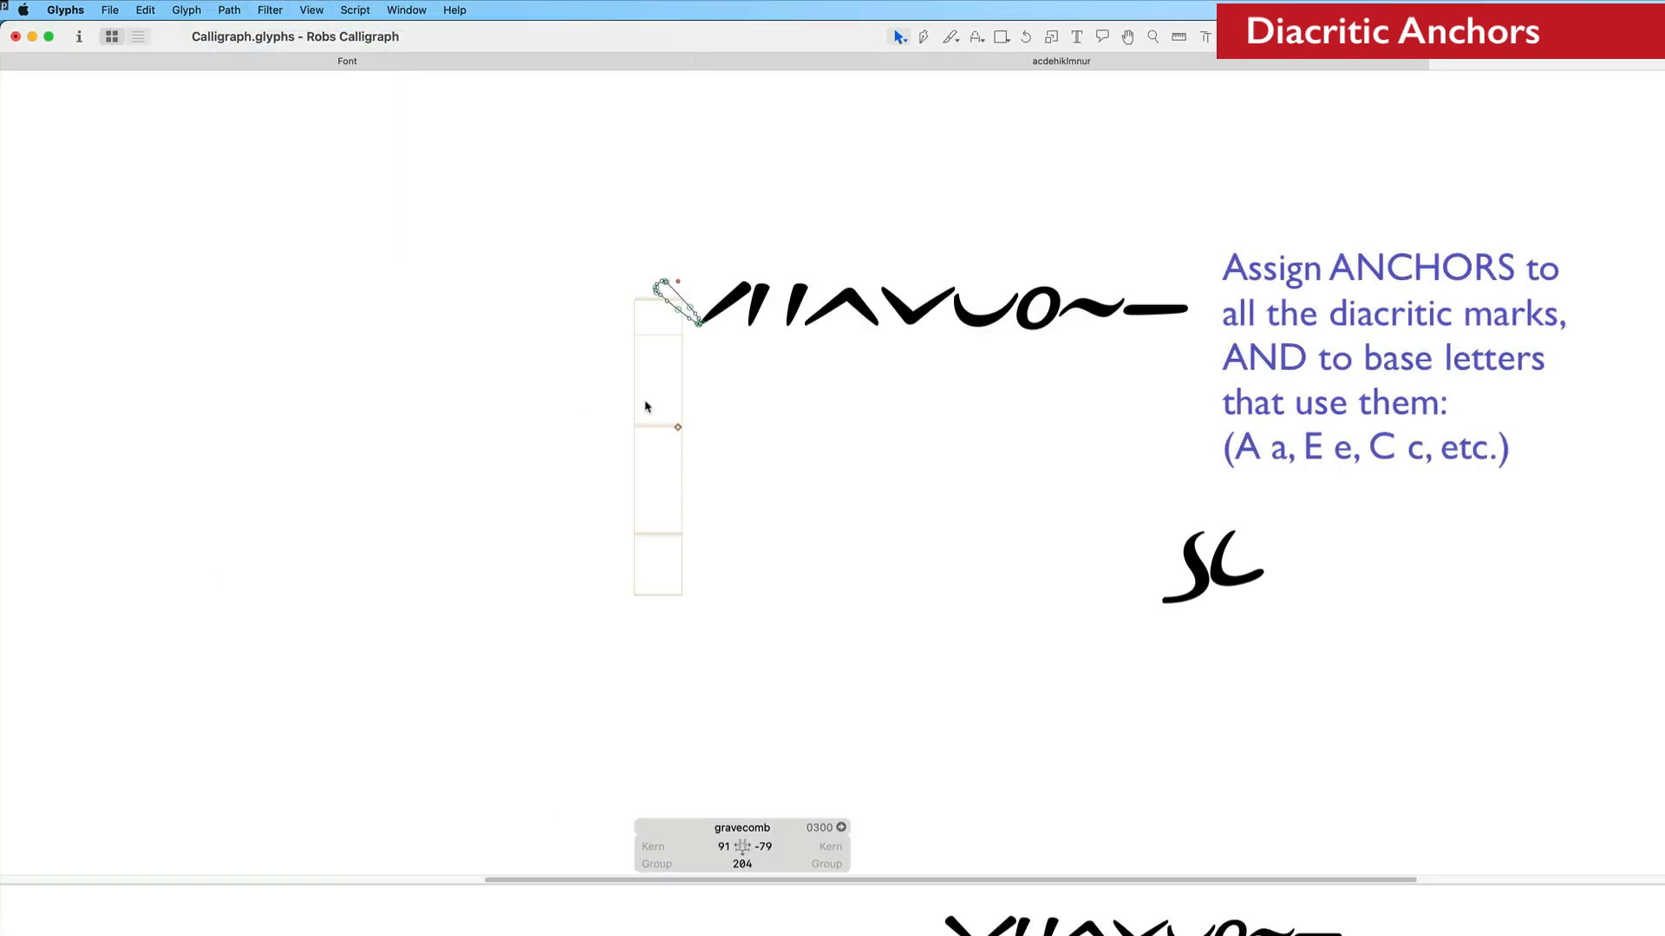
{"action": "left_click_drag", "start_coordinate": [678, 428], "coordinate": [678, 337]}
{"action": "double_click", "coordinate": [718, 361]}
{"action": "left_click_drag", "start_coordinate": [725, 427], "coordinate": [724, 337]}
Raise the _top anchors of the circumflex, hungarumlaut and caron combining marks to about cap height, centred beneath each mark.
{"action": "double_click", "coordinate": [791, 438]}
{"action": "left_click_drag", "start_coordinate": [847, 428], "coordinate": [847, 346]}
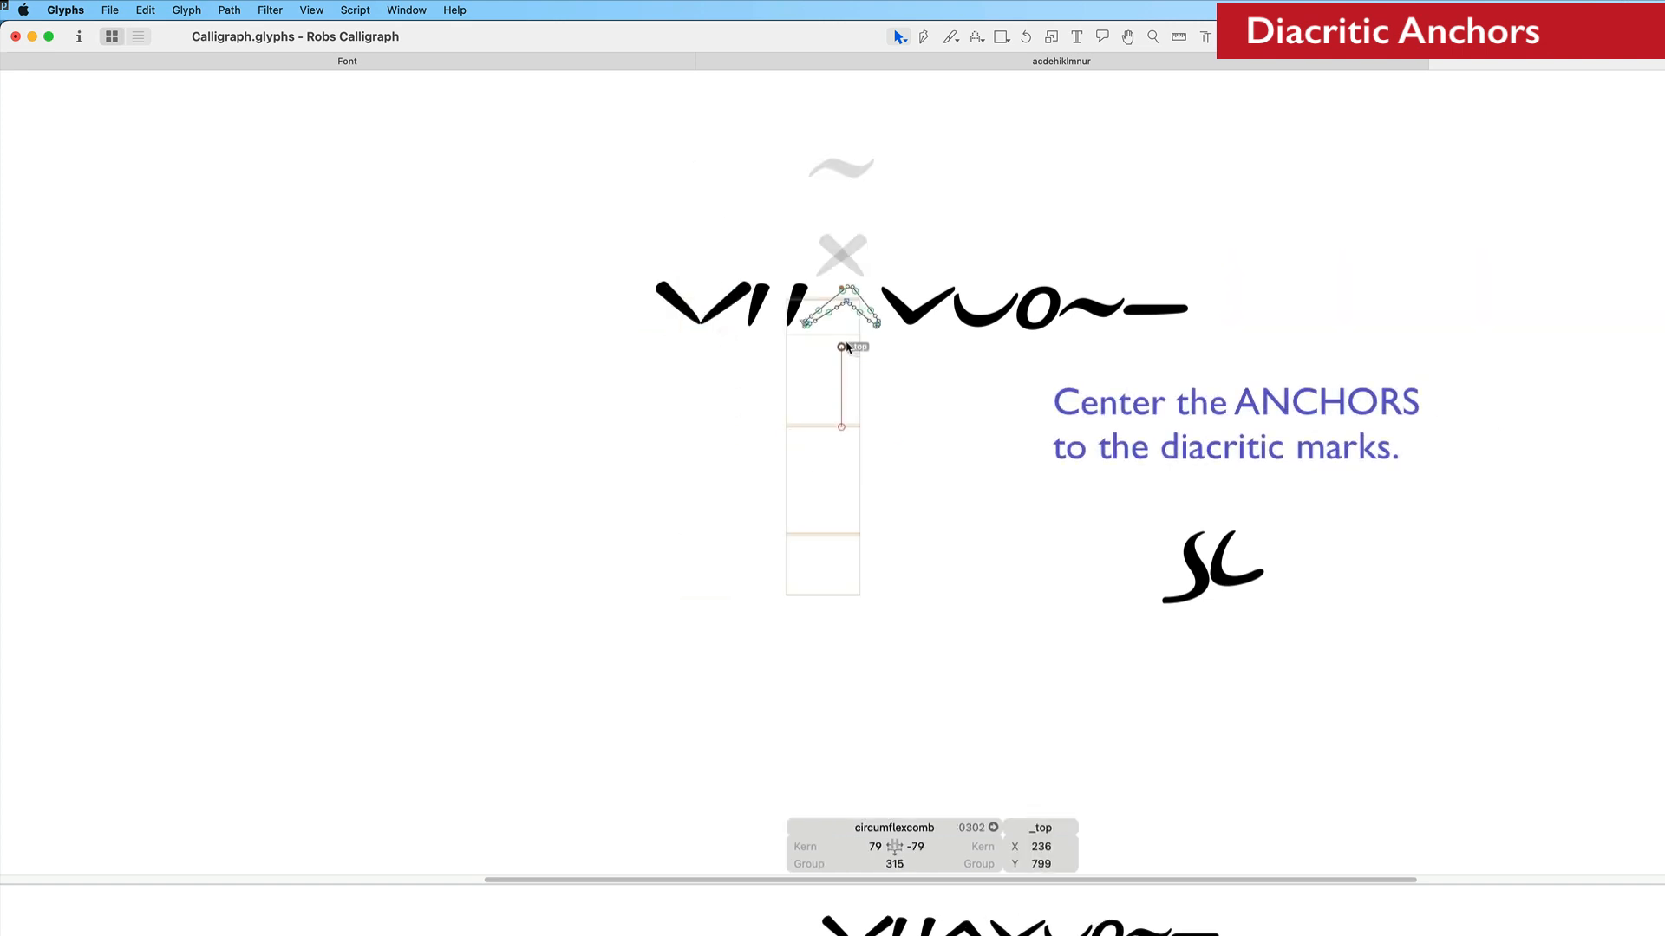
{"action": "double_click", "coordinate": [766, 371]}
{"action": "left_click_drag", "start_coordinate": [778, 428], "coordinate": [776, 338]}
{"action": "double_click", "coordinate": [915, 371]}
{"action": "left_click_drag", "start_coordinate": [918, 428], "coordinate": [912, 335]}
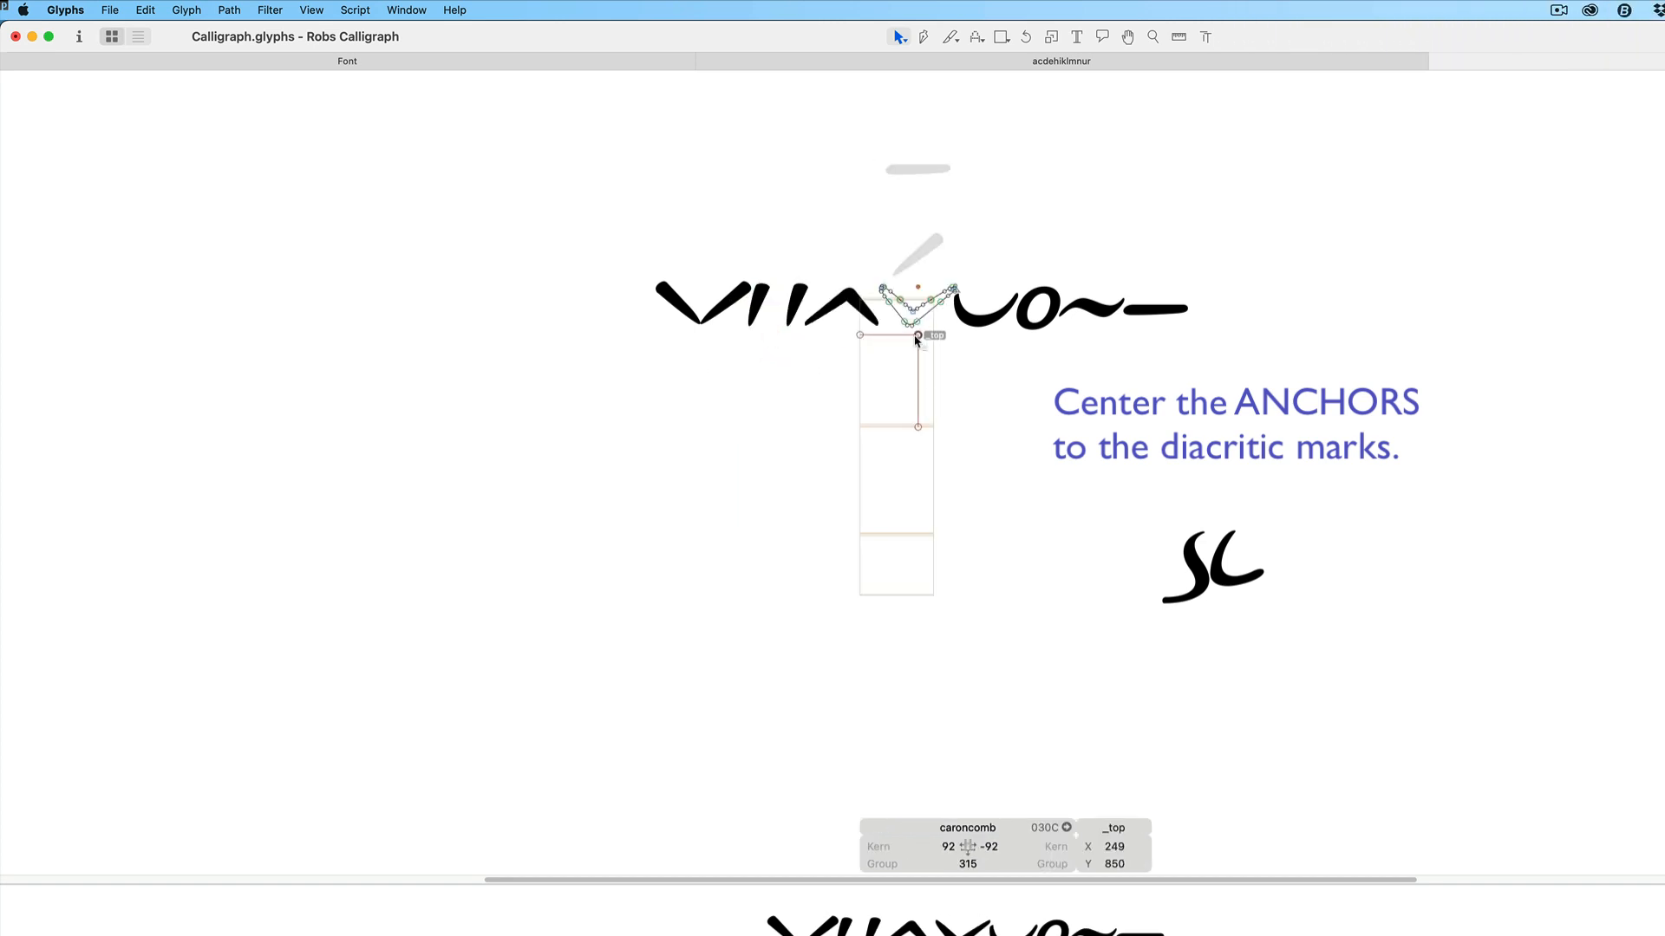
{"action": "double_click", "coordinate": [960, 385]}
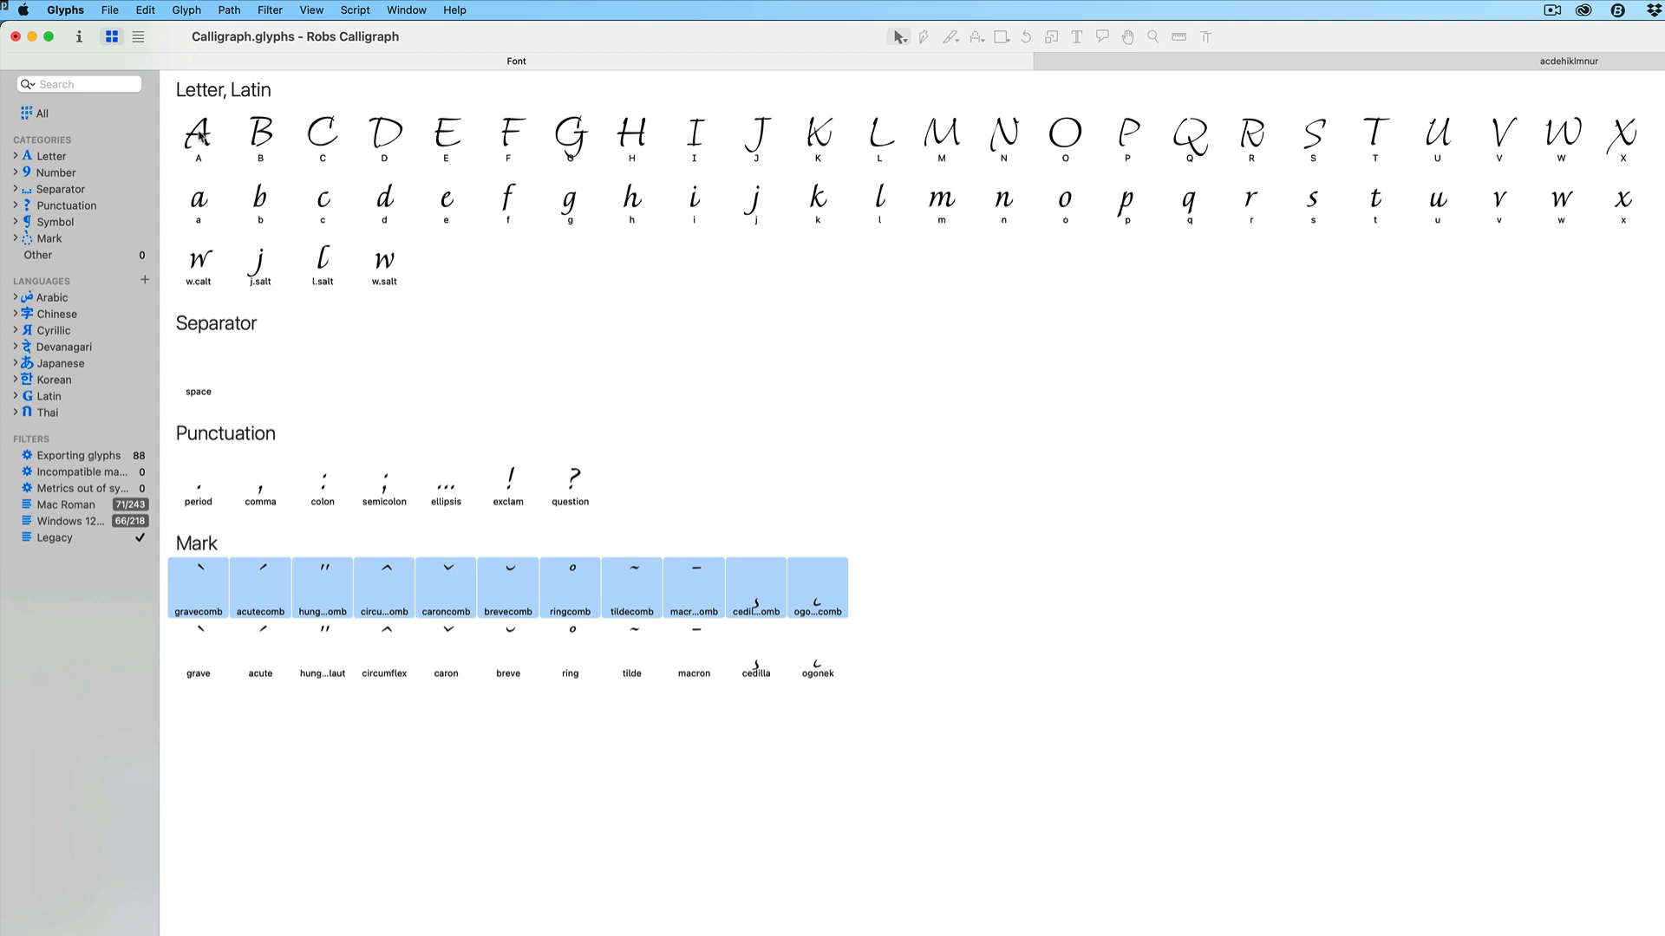
In the capital A, move the top anchor above the apex and the ogonek anchor to about X 690, Y -5.
{"action": "double_click", "coordinate": [198, 131]}
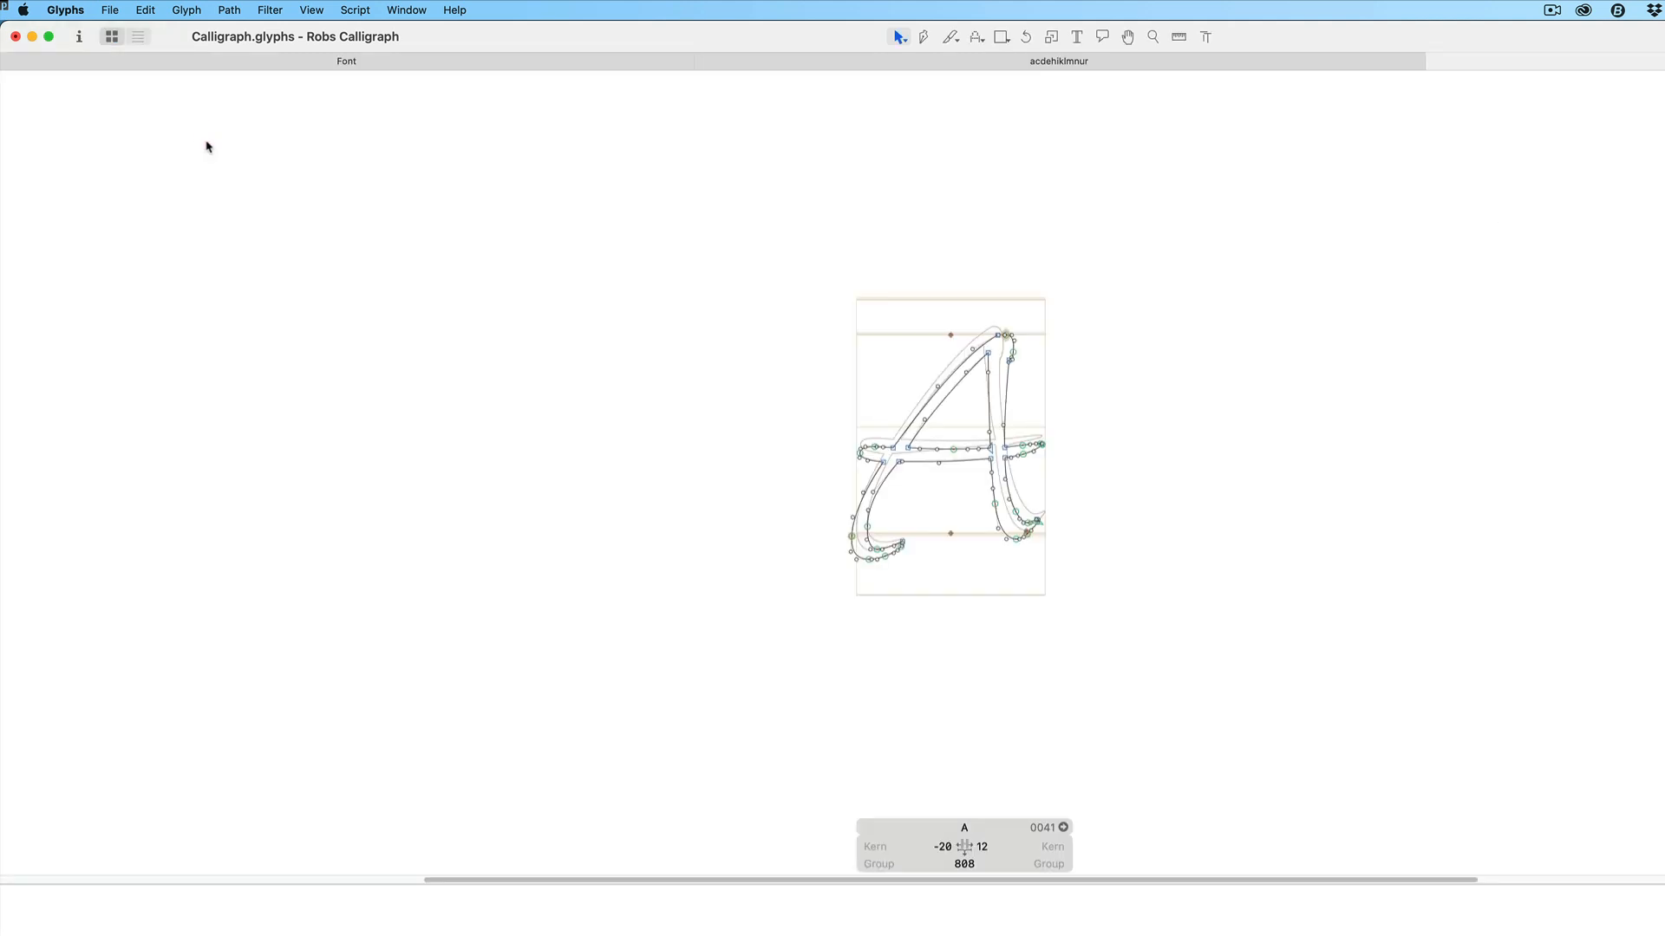
{"action": "left_click_drag", "start_coordinate": [950, 335], "coordinate": [1008, 325]}
{"action": "left_click_drag", "start_coordinate": [1026, 535], "coordinate": [1017, 535]}
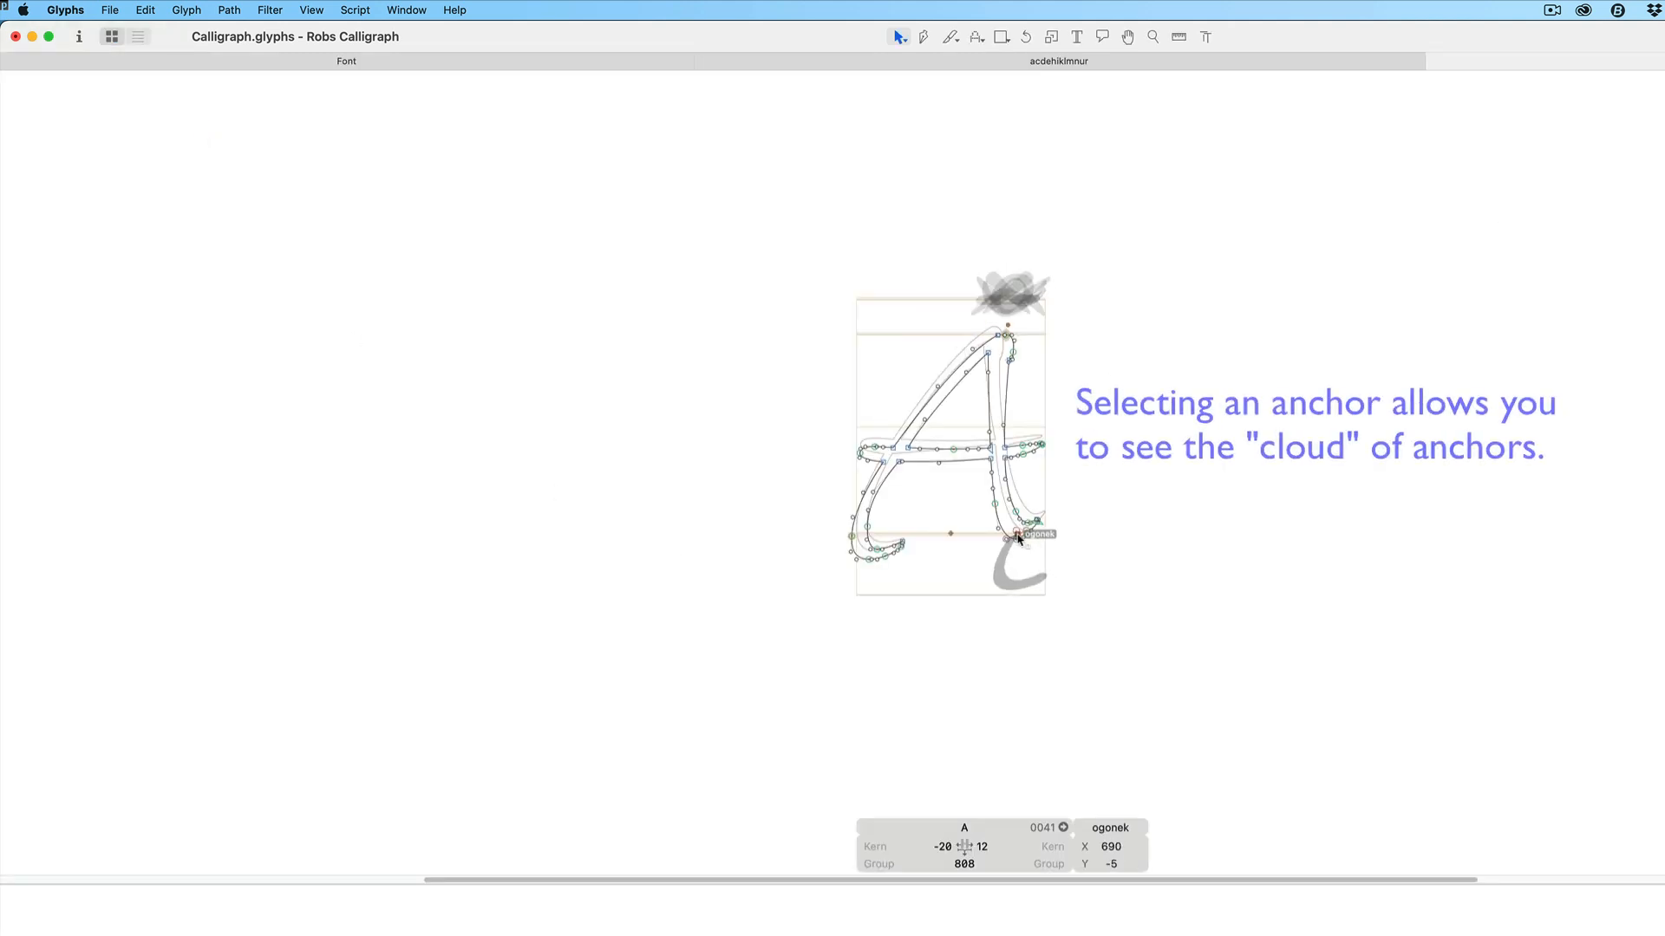
{"action": "key", "text": "super+w"}
Generate the missing Western European Latin glyphs Aacute, Acircumflex and Agrave.
{"action": "left_click", "coordinate": [53, 396]}
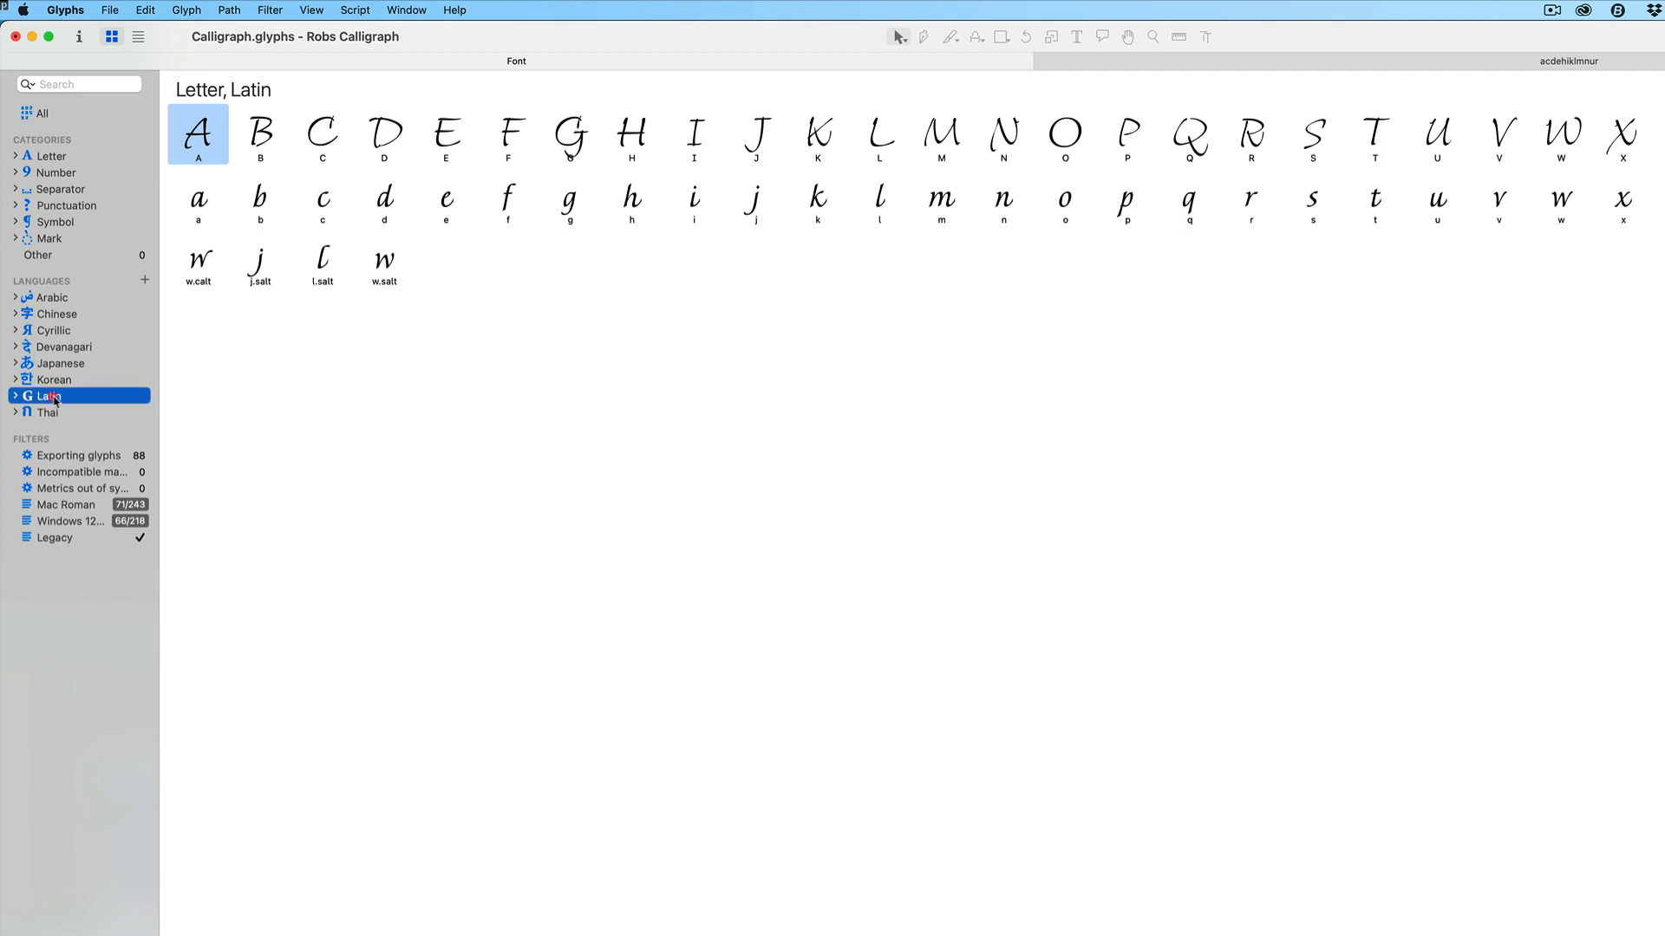
{"action": "left_click", "coordinate": [14, 397]}
{"action": "left_click", "coordinate": [129, 431]}
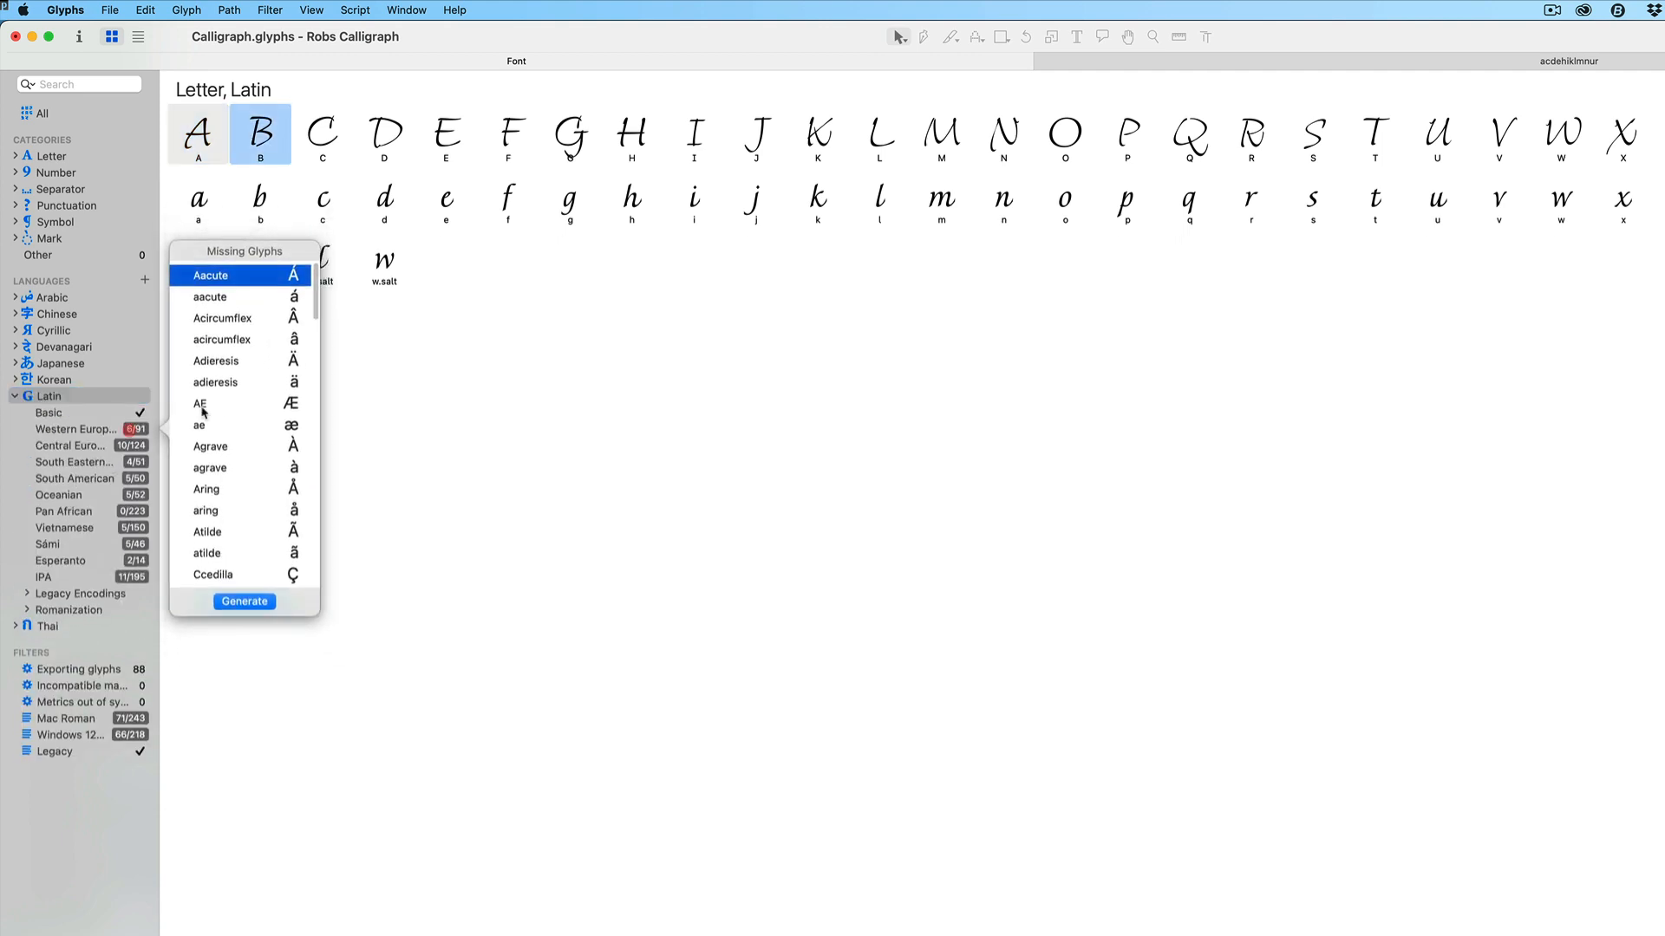
{"action": "left_click", "coordinate": [296, 320], "text": "super"}
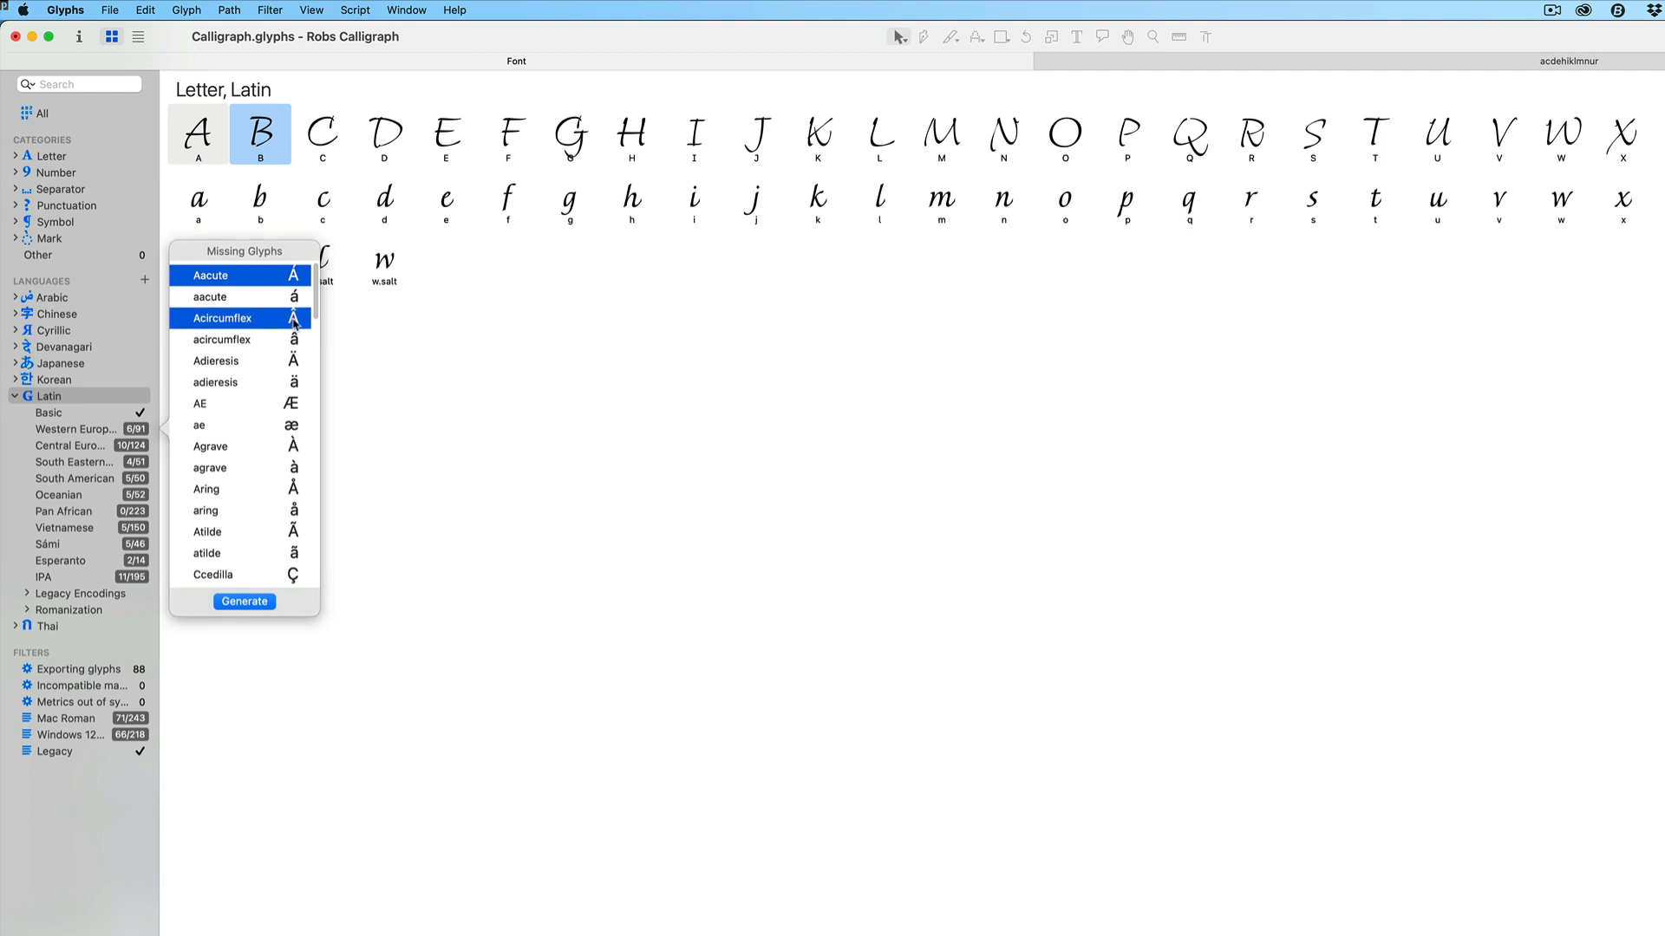
{"action": "left_click", "coordinate": [297, 446], "text": "super"}
{"action": "left_click", "coordinate": [264, 602]}
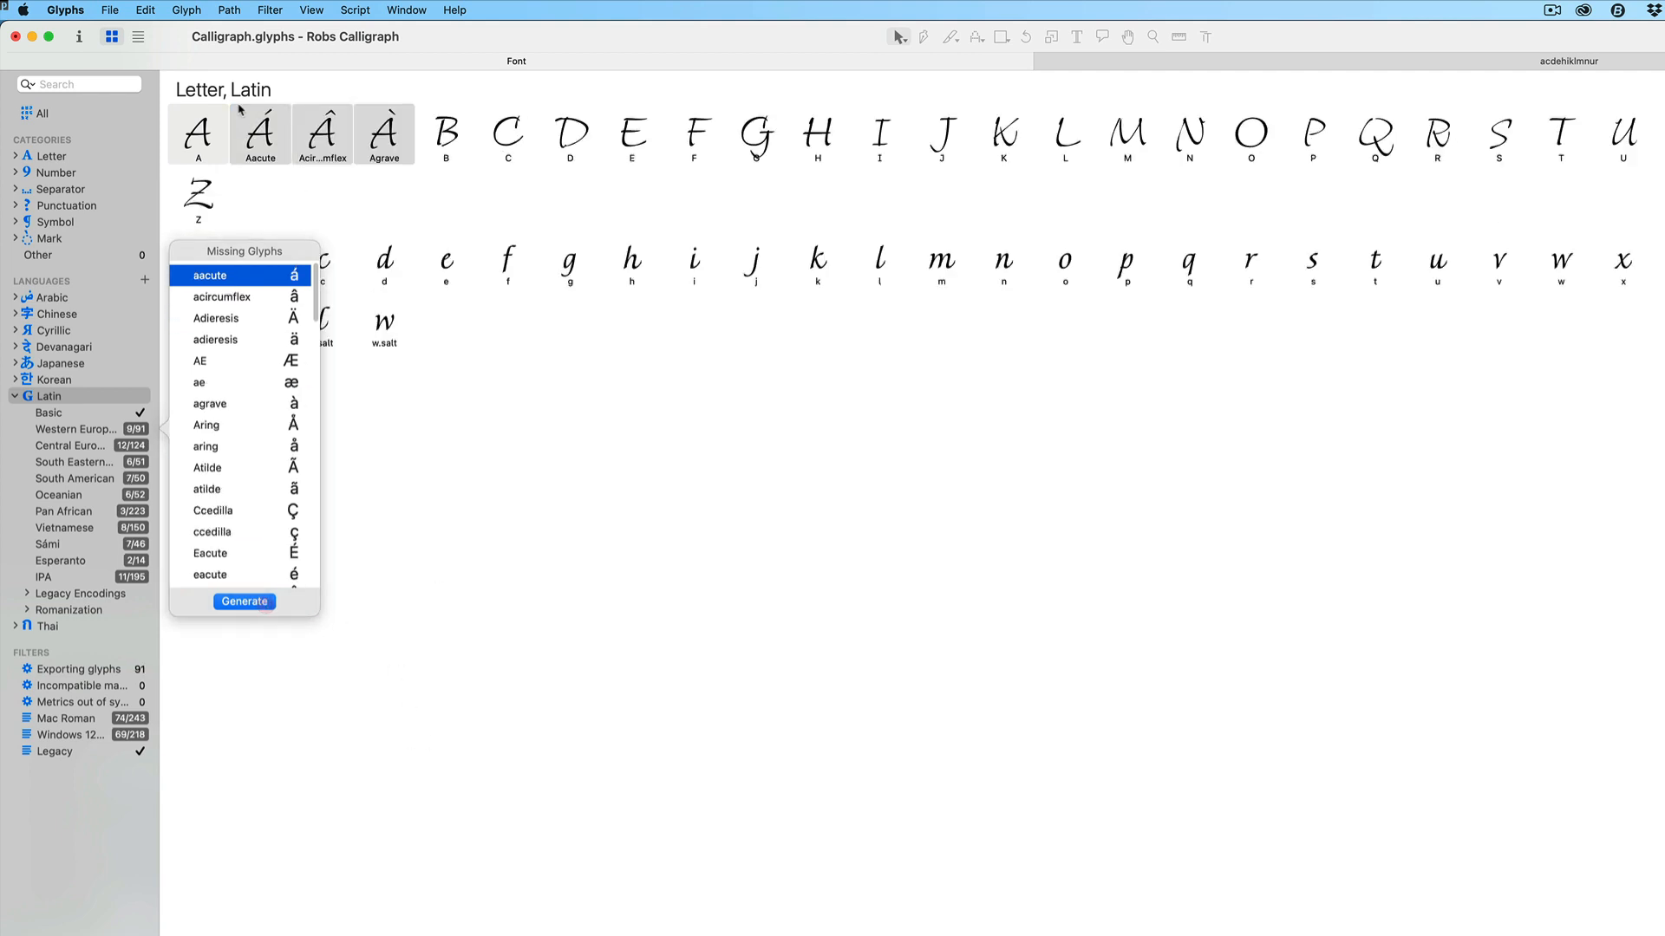
Examine the diacritic placement on Aacute, Acircumflex and Agrave in the edit view.
{"action": "double_click", "coordinate": [257, 136]}
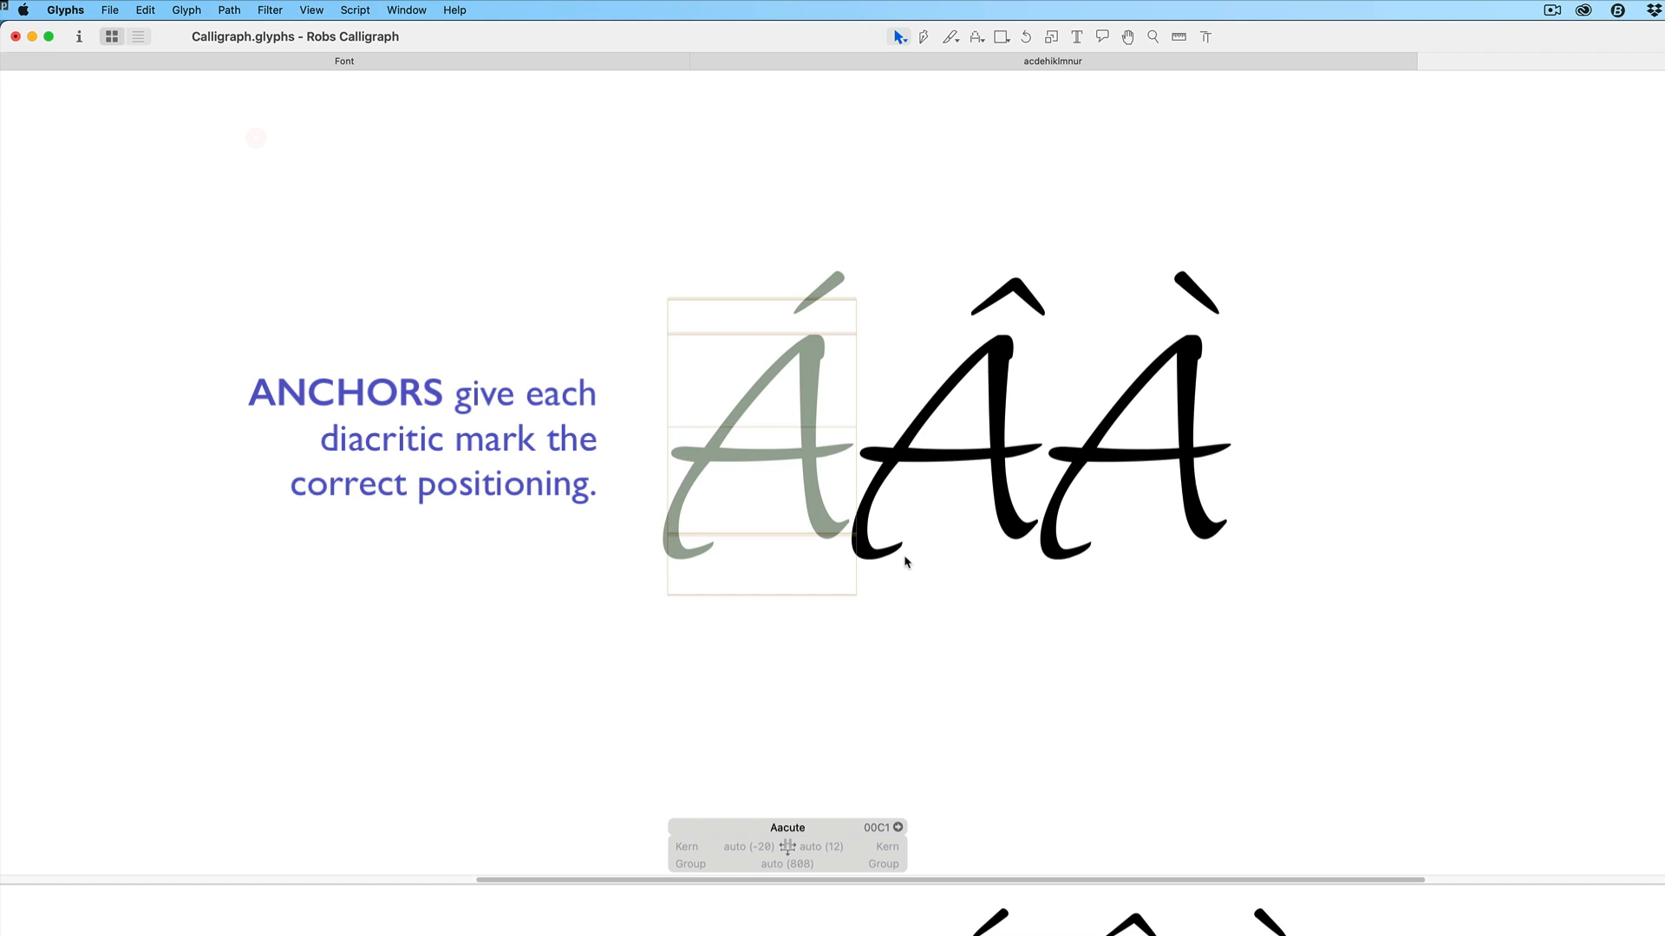
{"action": "double_click", "coordinate": [977, 538]}
{"action": "double_click", "coordinate": [1140, 539]}
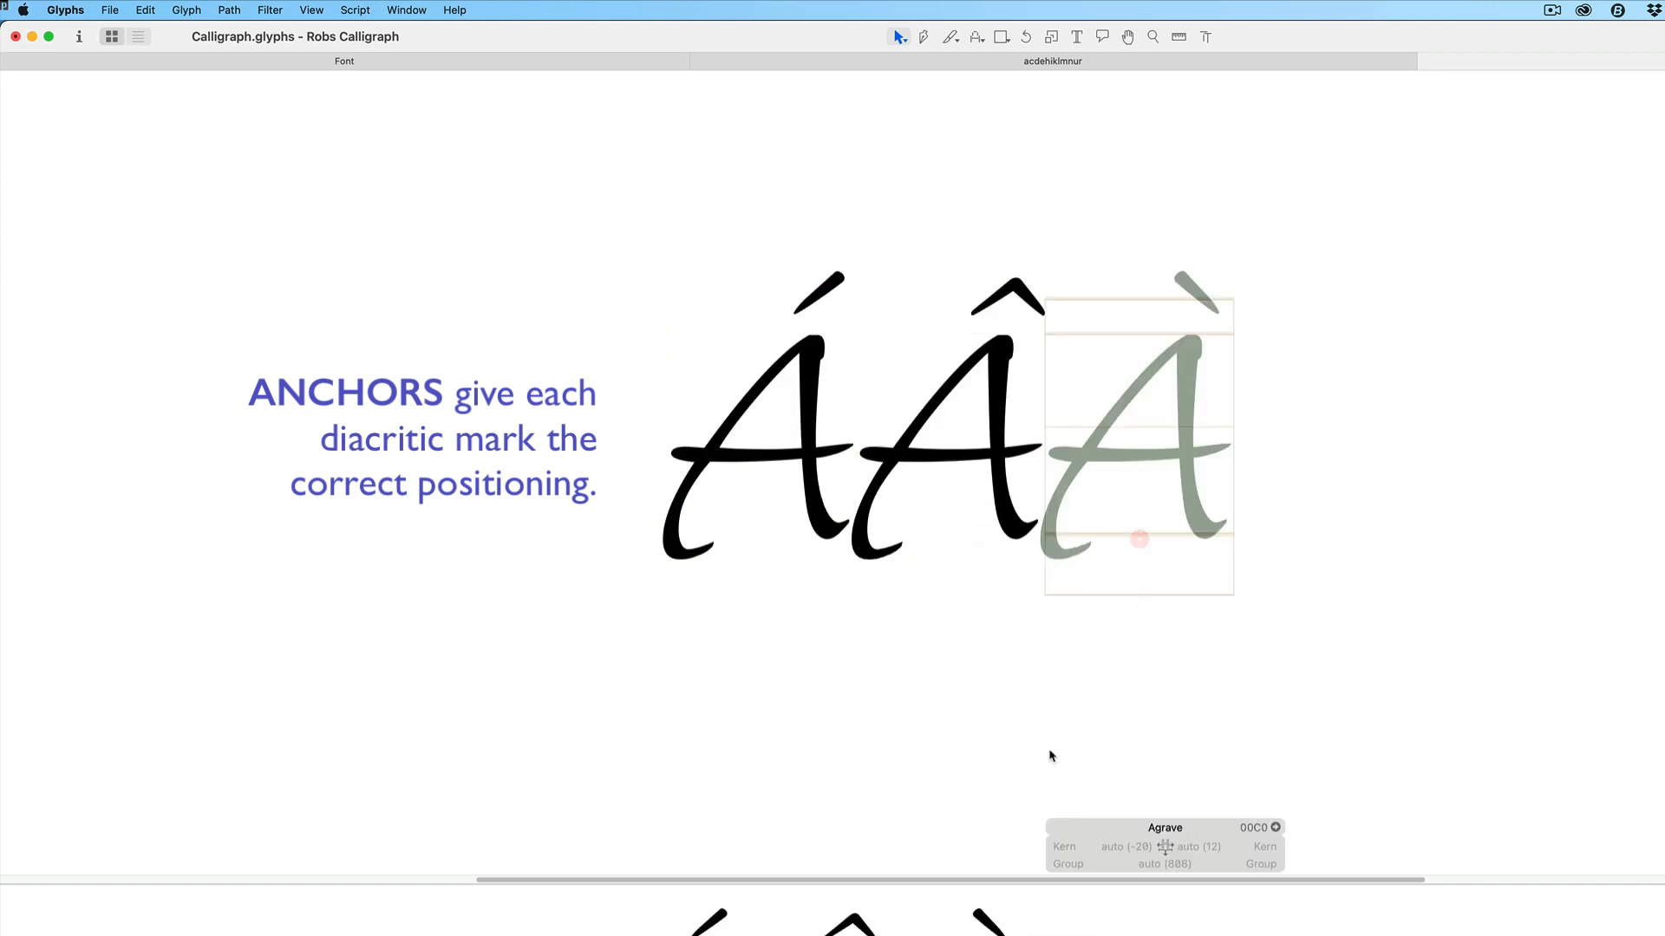
{"action": "left_click", "coordinate": [1429, 63]}
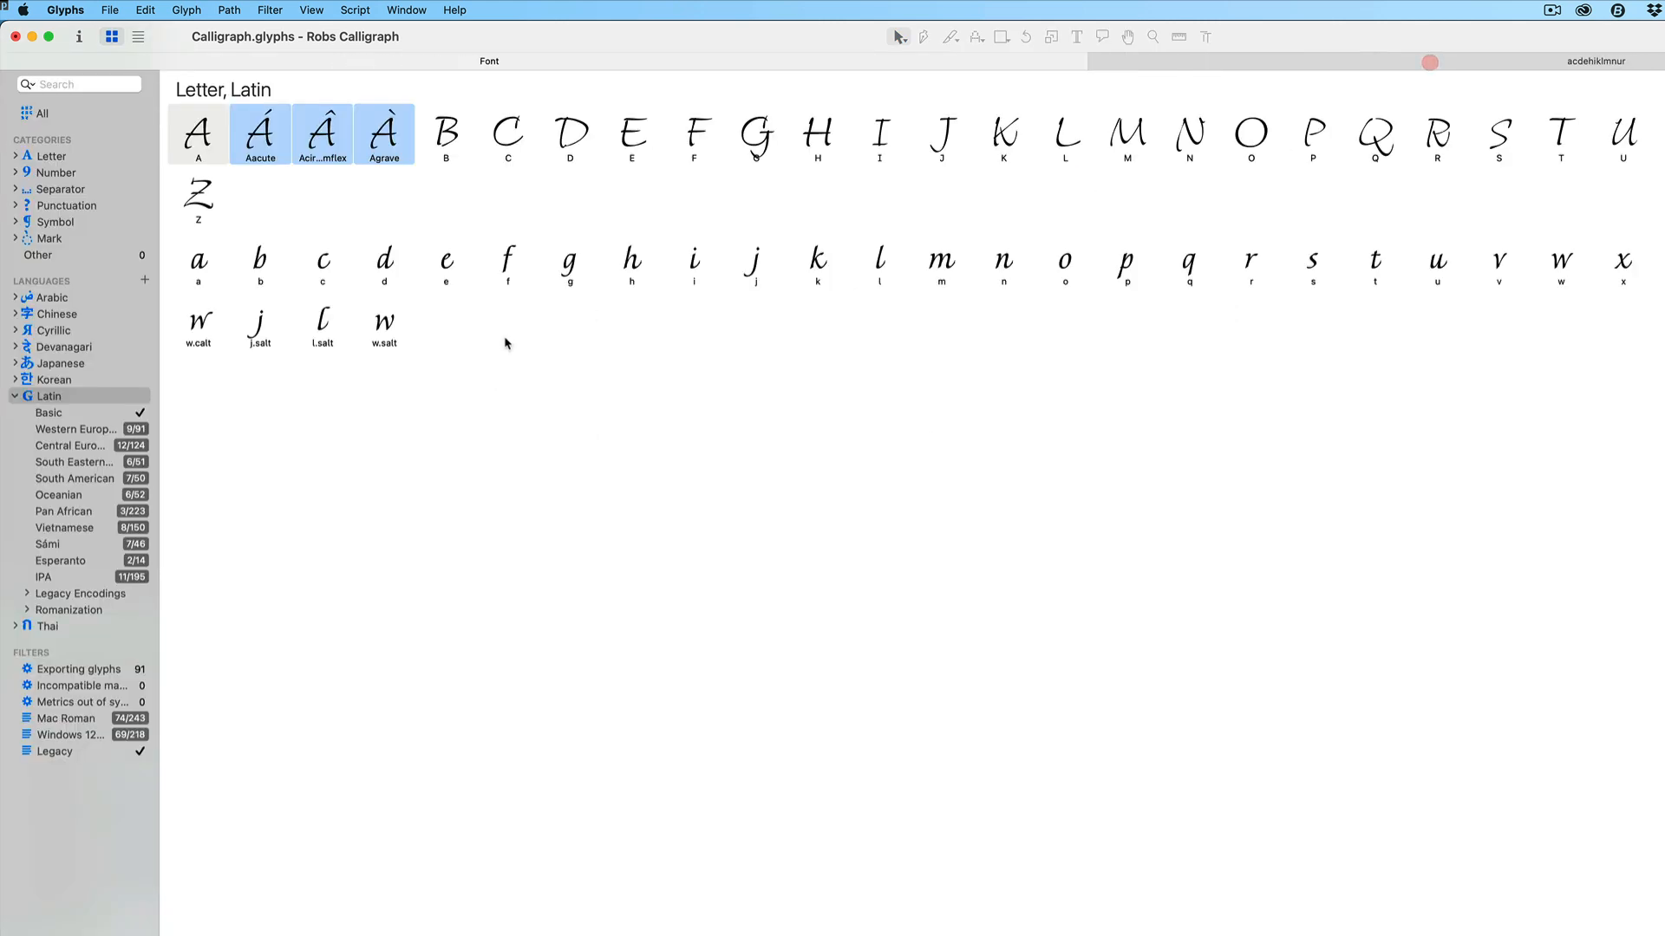